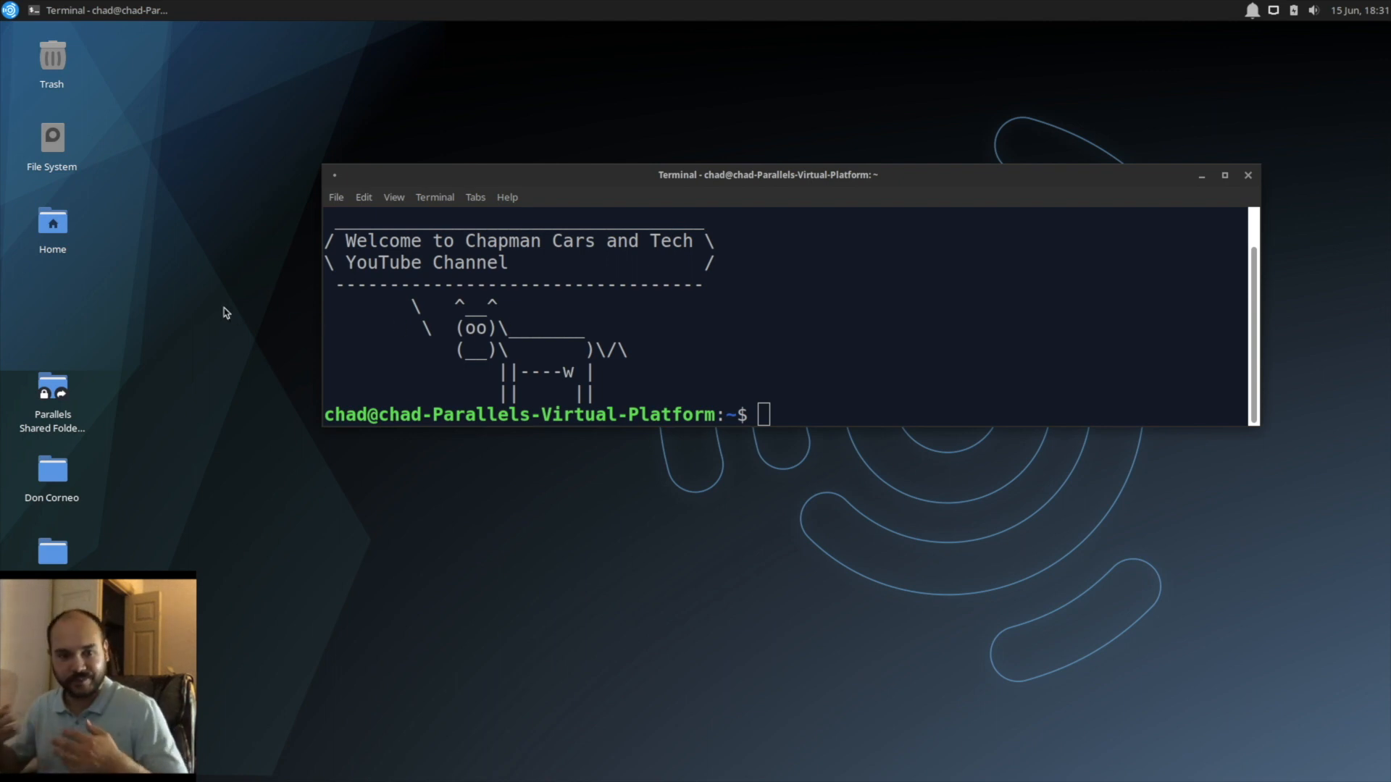
Step: Bring the terminal into focus and list the contents of the home directory with ls
click(100, 17)
scroll(431, 337, up, 1)
scroll(431, 336, down, 1)
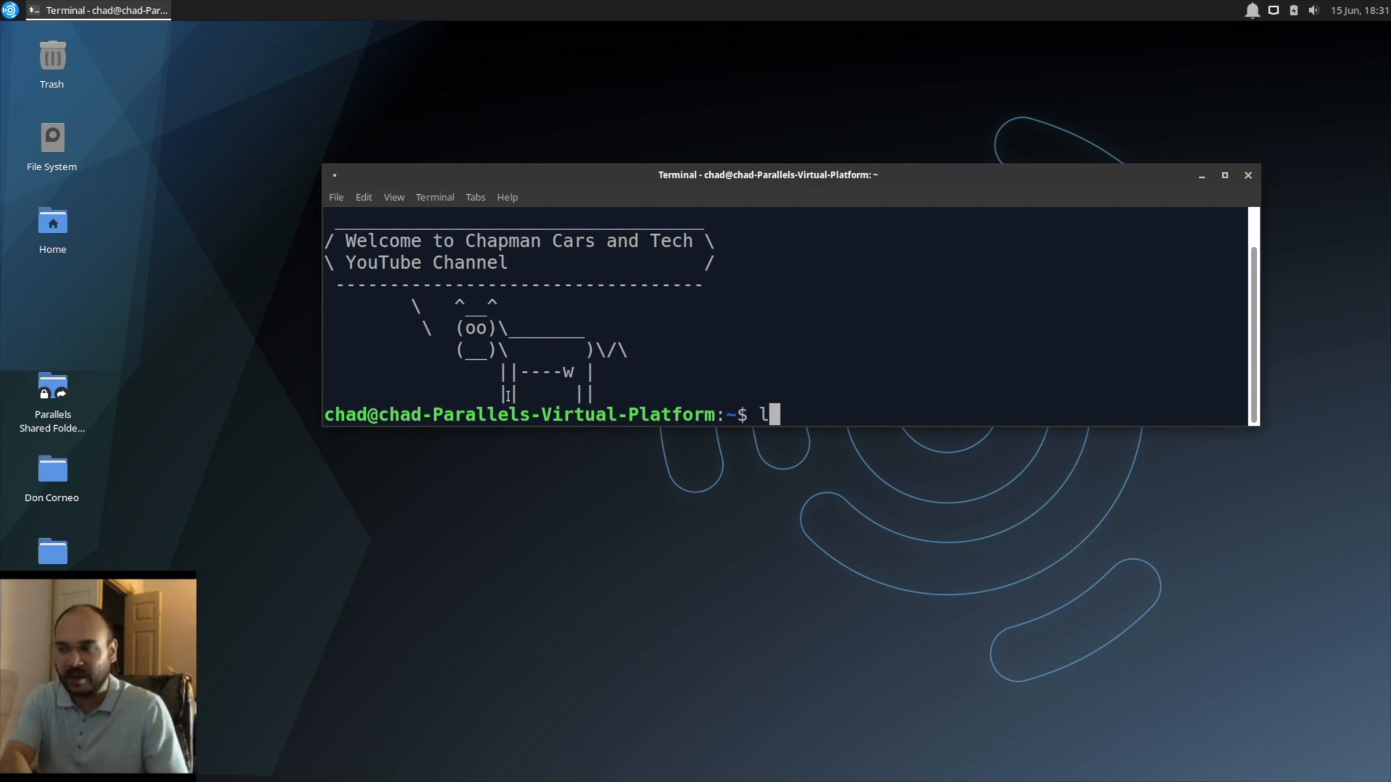
text(ls)
key(Return)
Step: Try to change into a directory with "cd something", and run gcc without arguments
text(cd something)
key(Return)
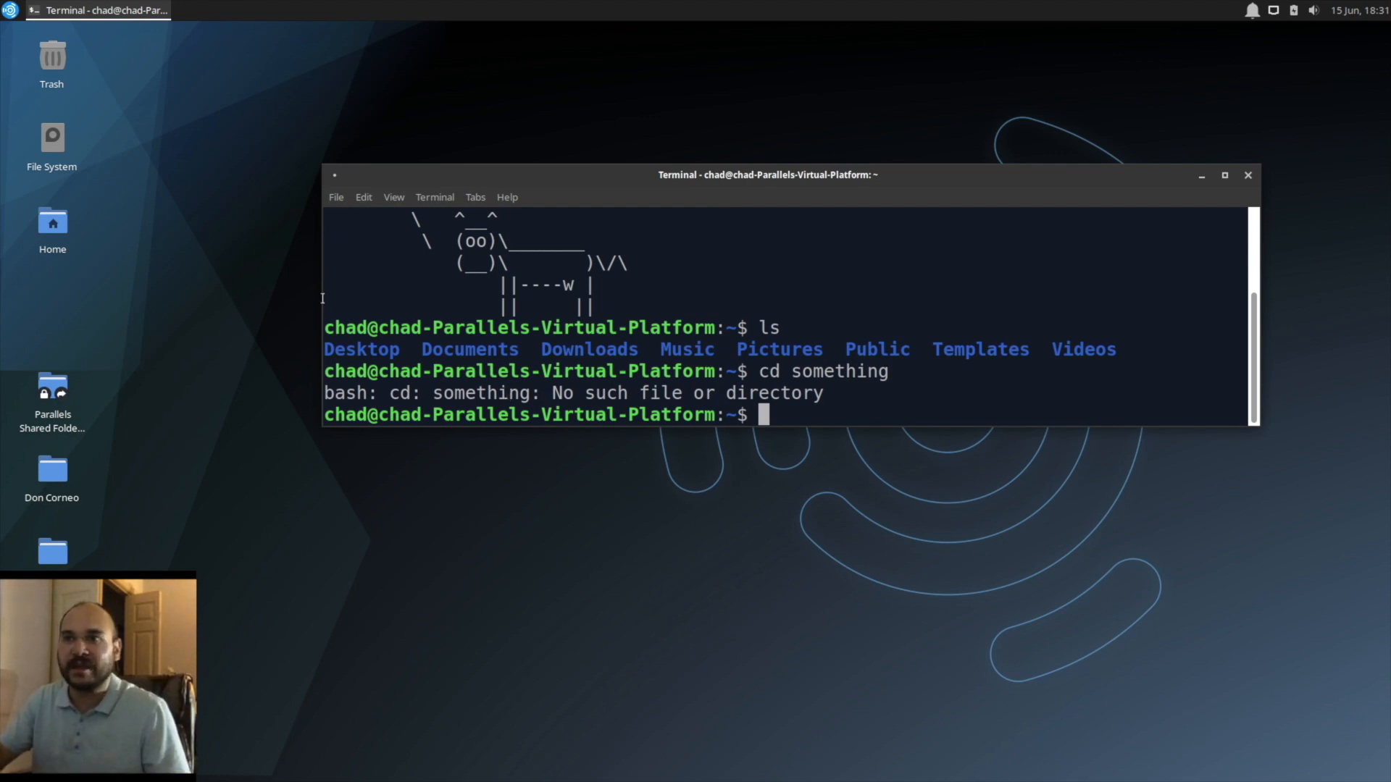
text(gcc)
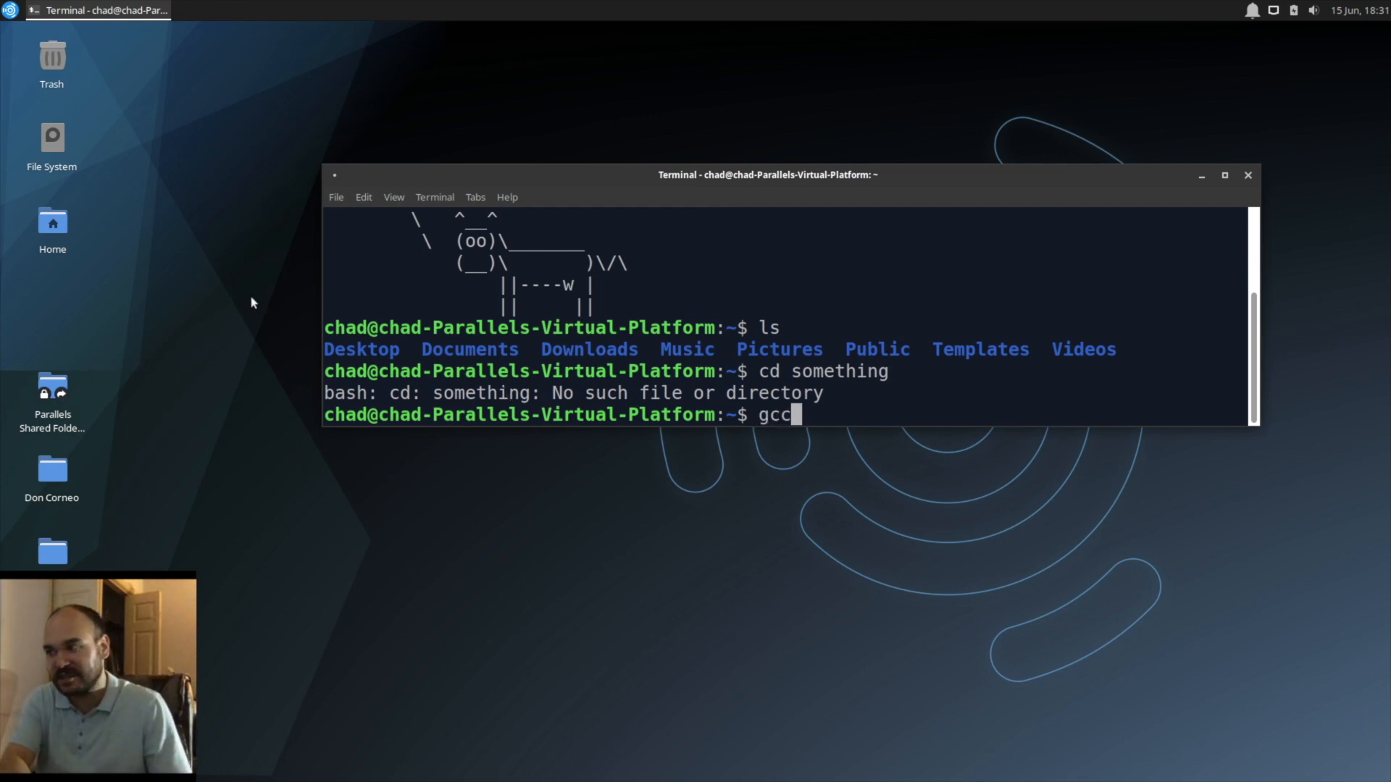
key(Return)
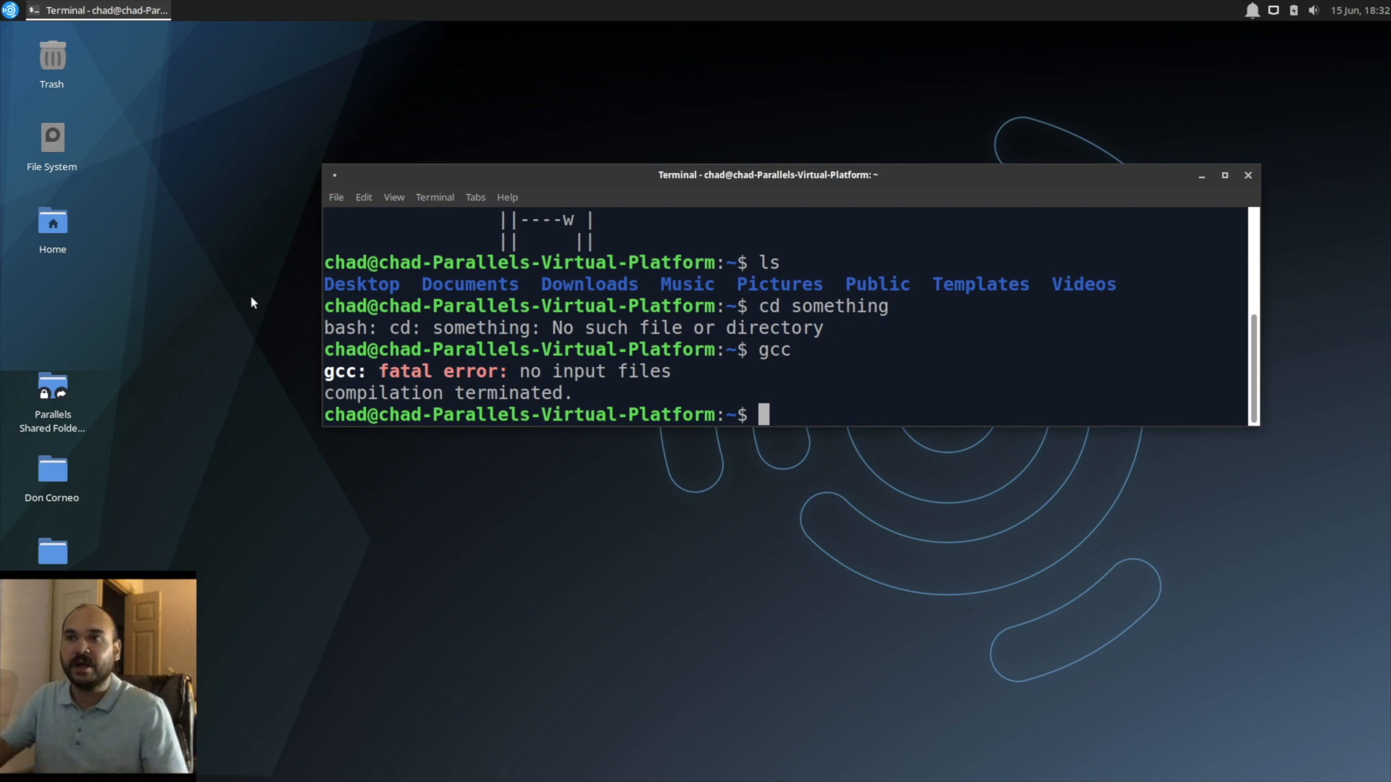
Step: Browse the Audio Production and Graphic Design applications, and launch and close the GNU Image Manipulation Program
click(10, 10)
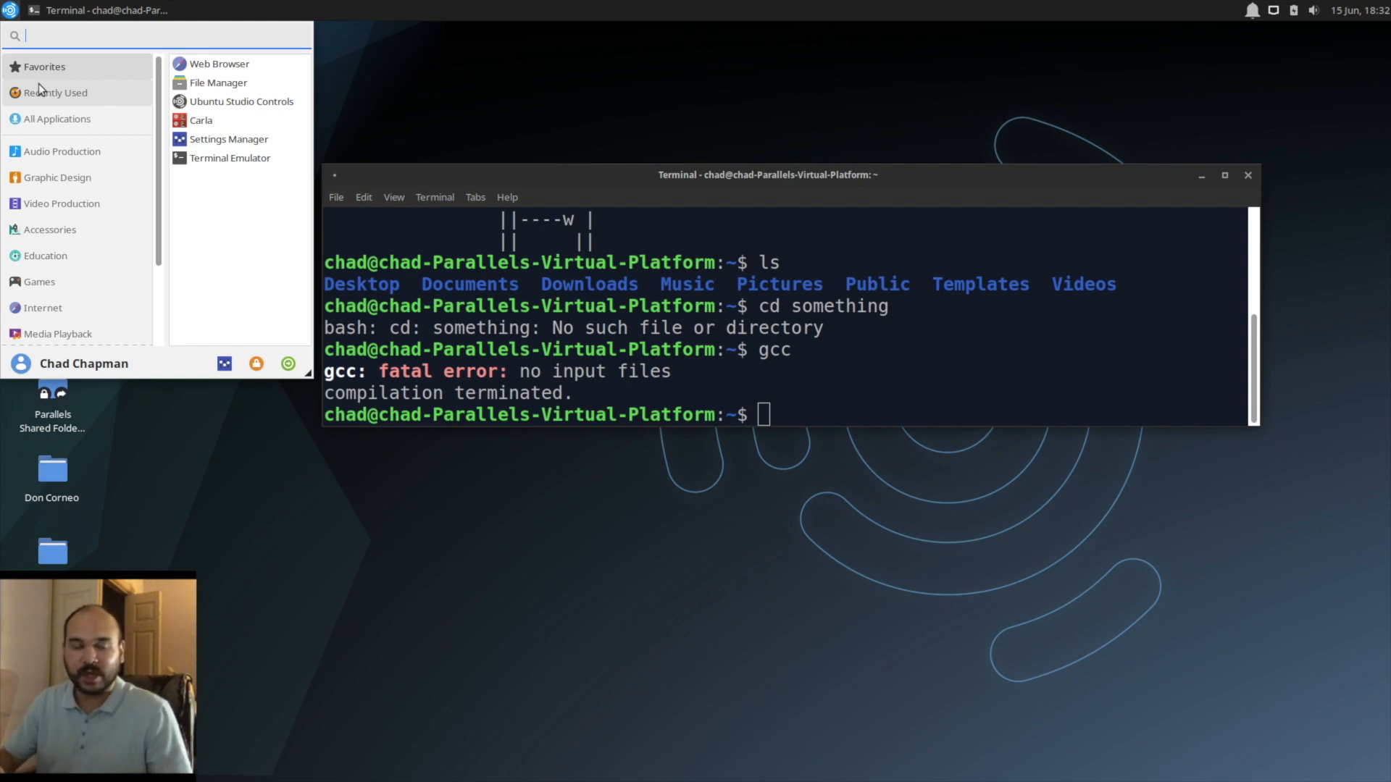
click(39, 153)
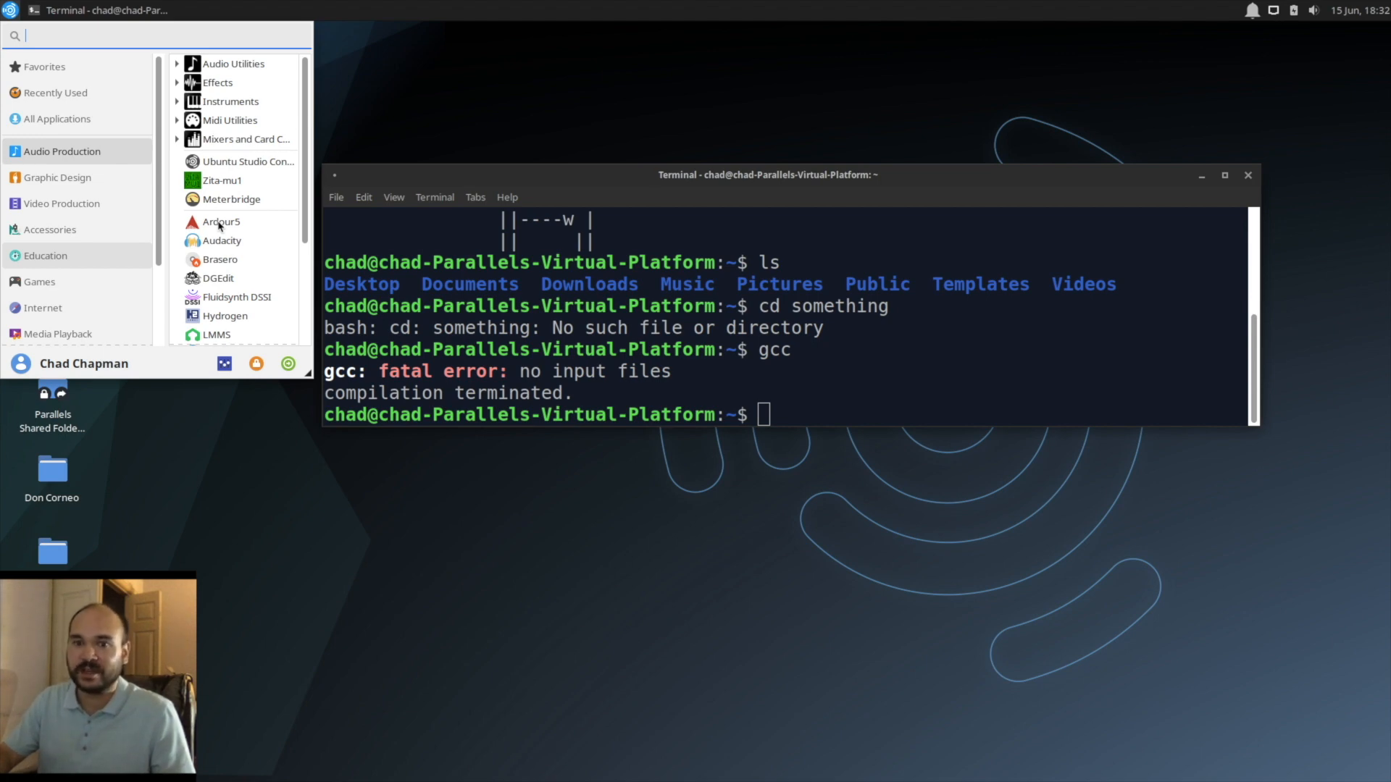
click(32, 177)
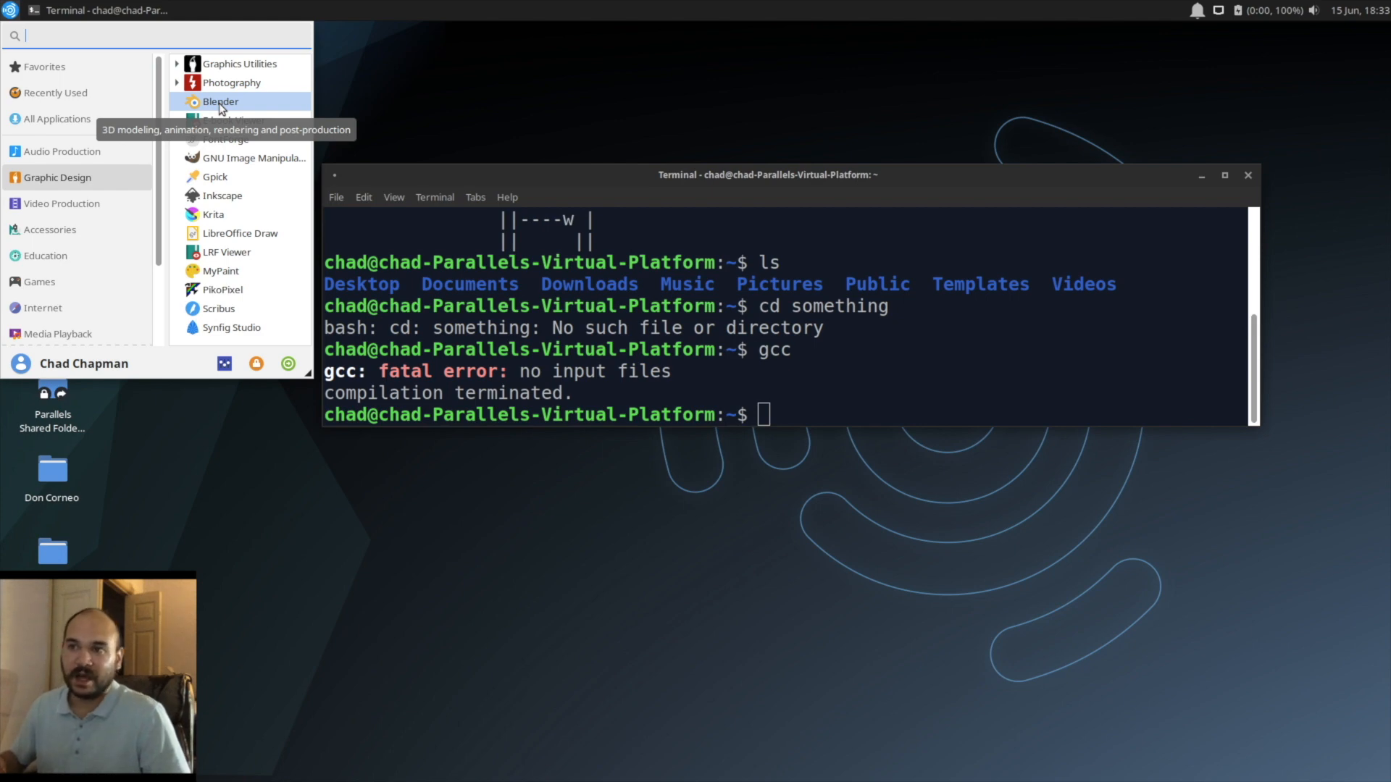
click(254, 160)
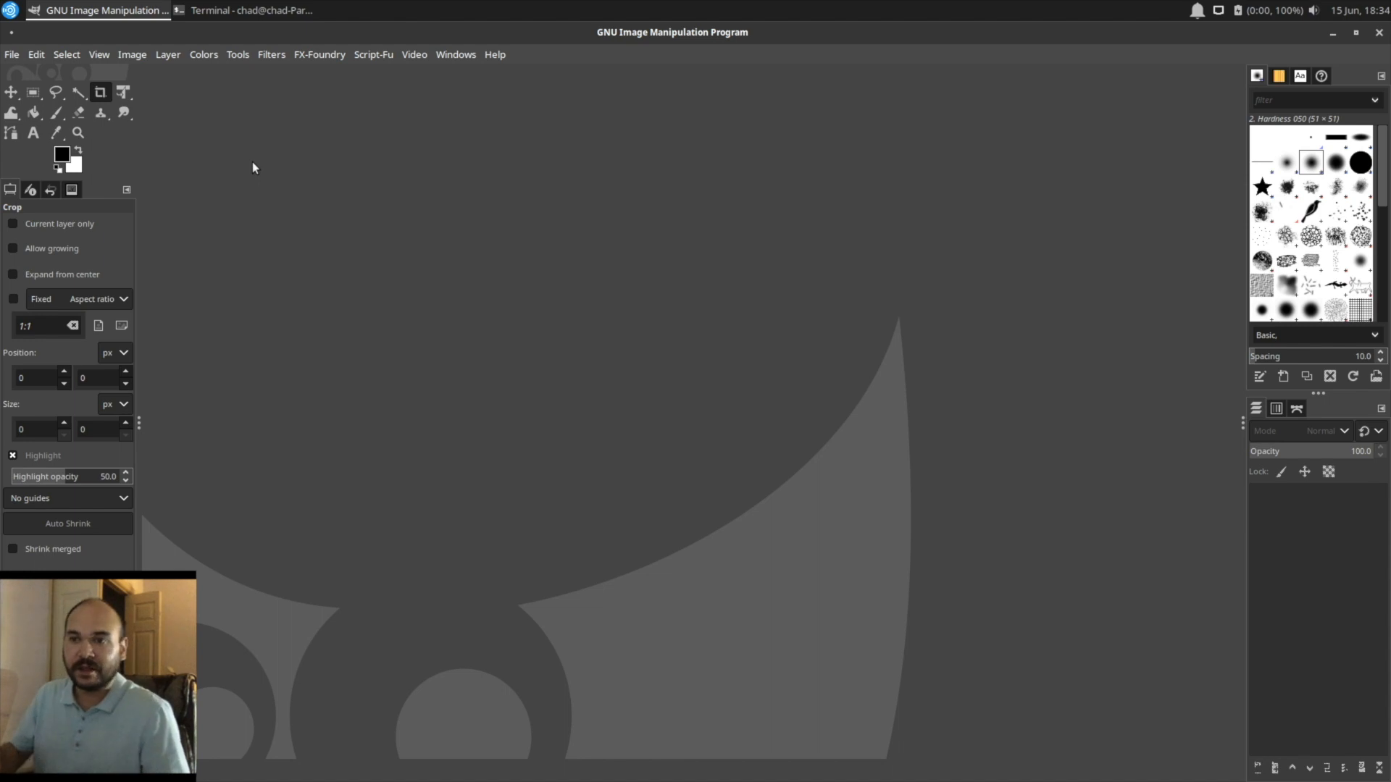
click(1379, 34)
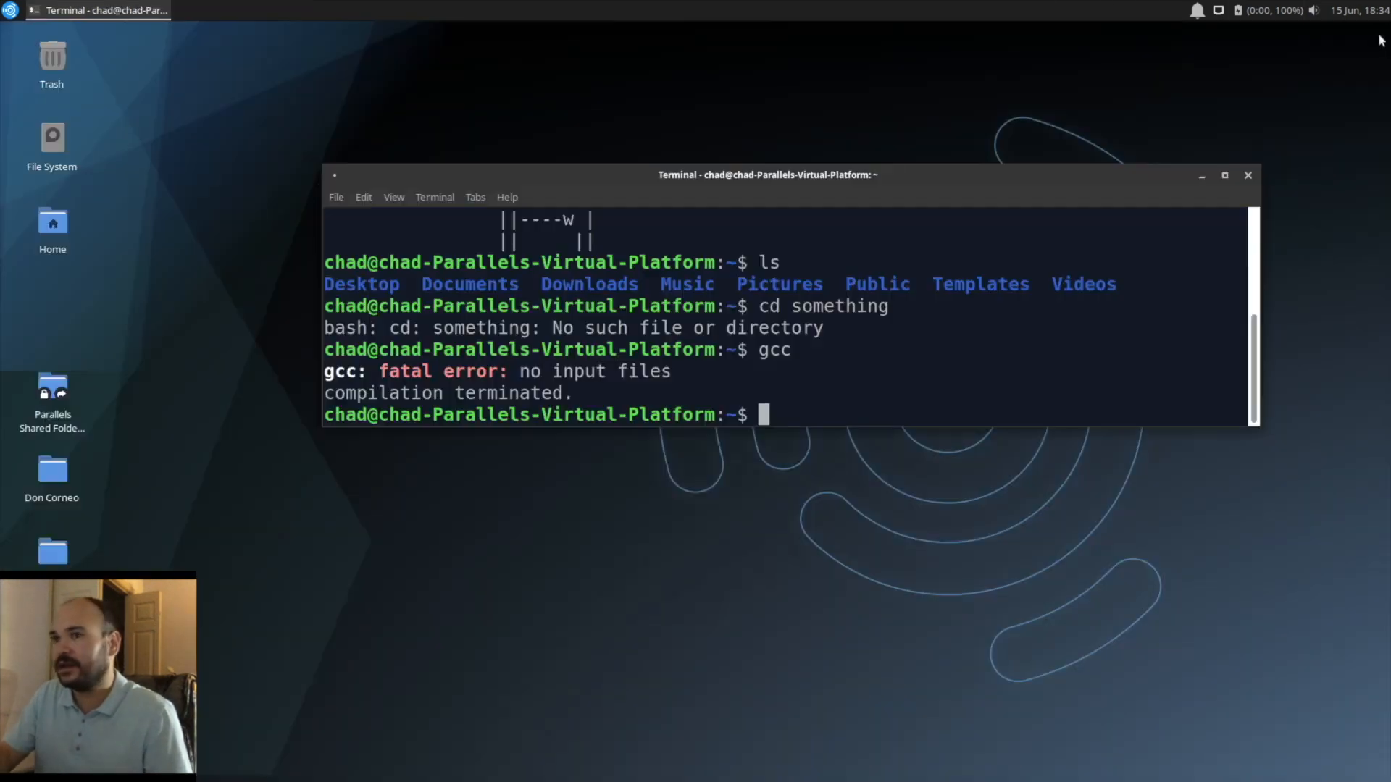
Step: Look through the installed applications in the Office and Video Production categories
click(10, 10)
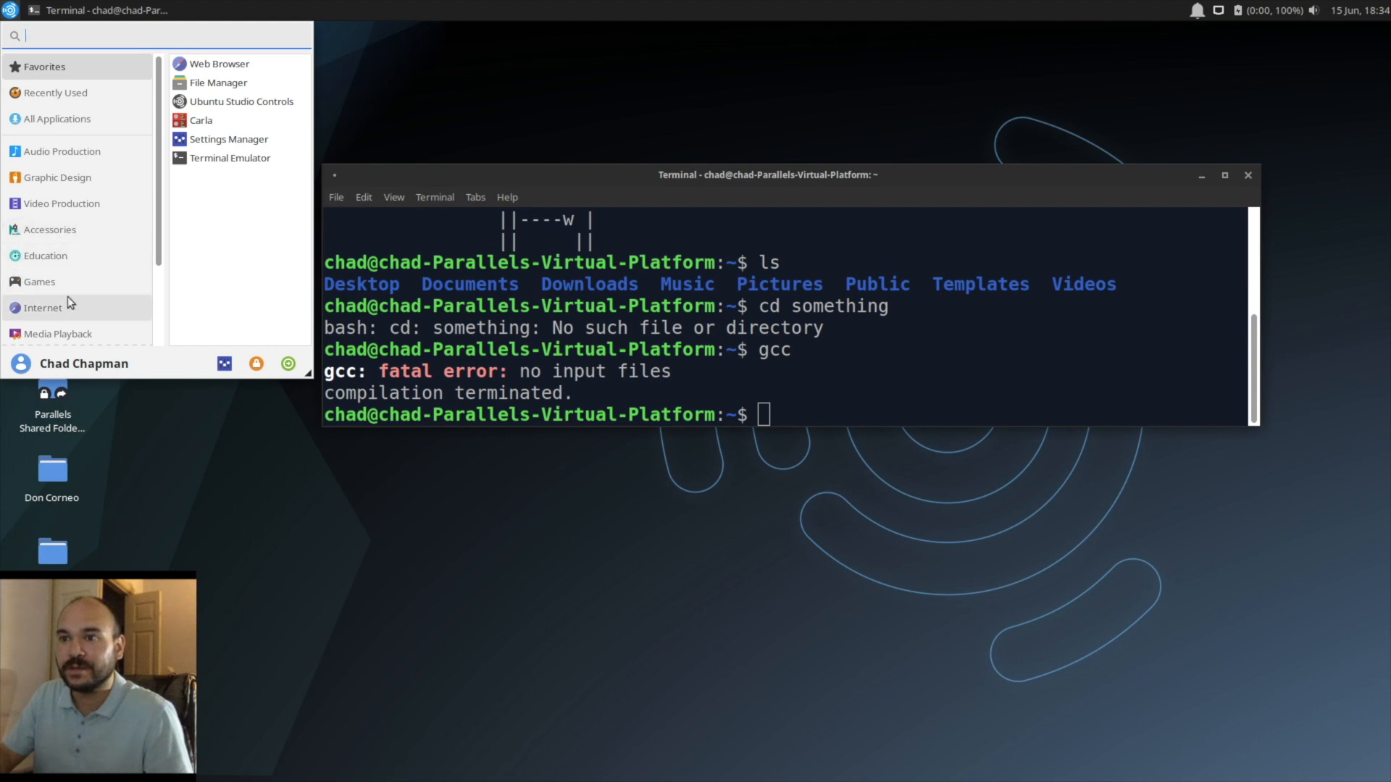
scroll(68, 302, down, 3)
click(65, 255)
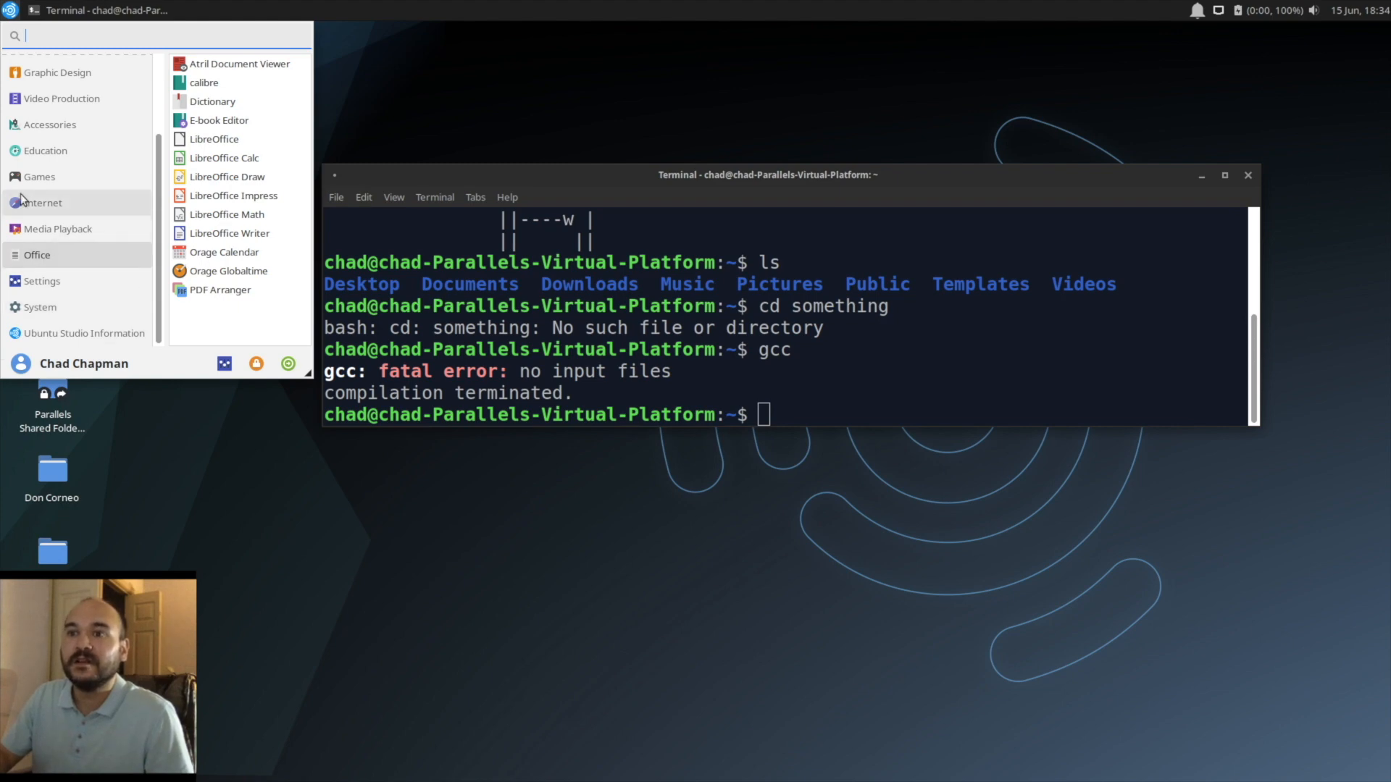
click(52, 99)
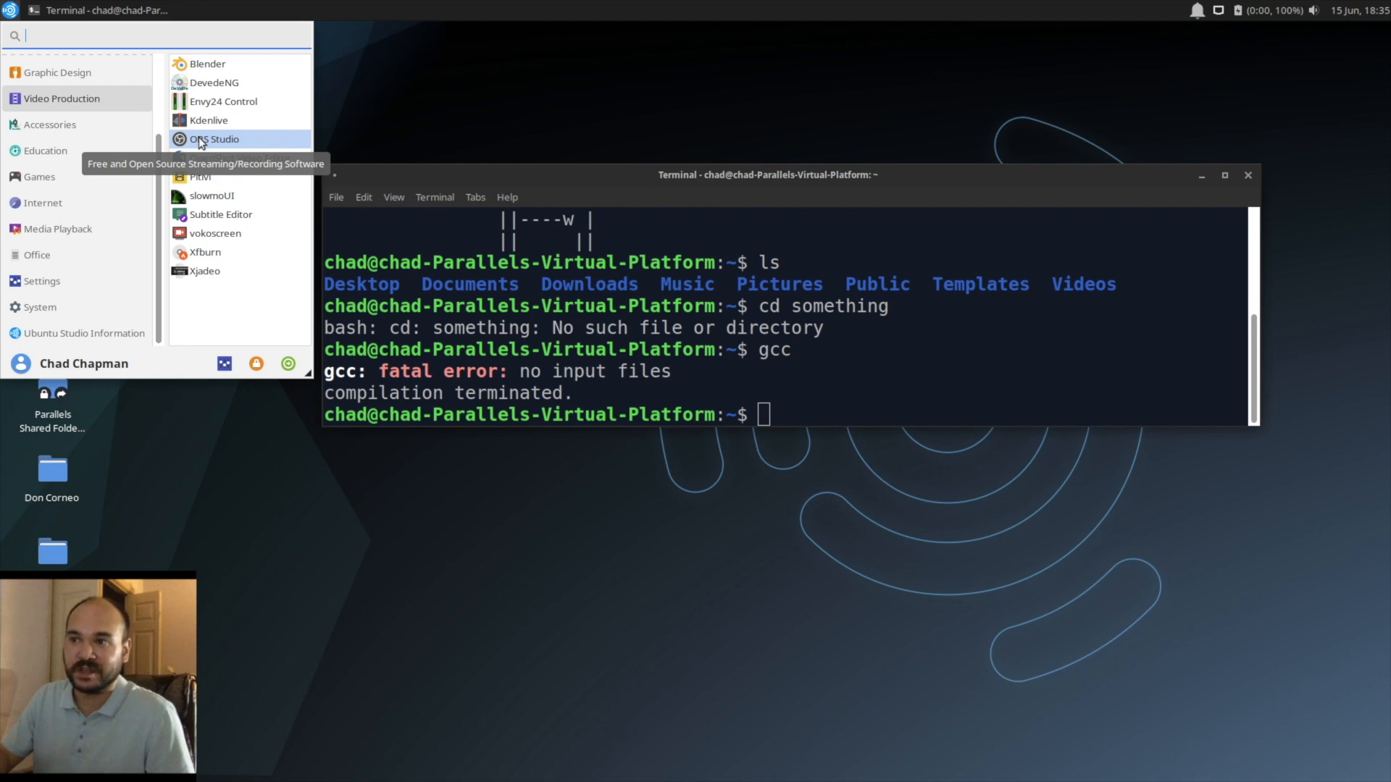
Step: Try to run the command ffmeg in the terminal
click(804, 399)
text(ffm)
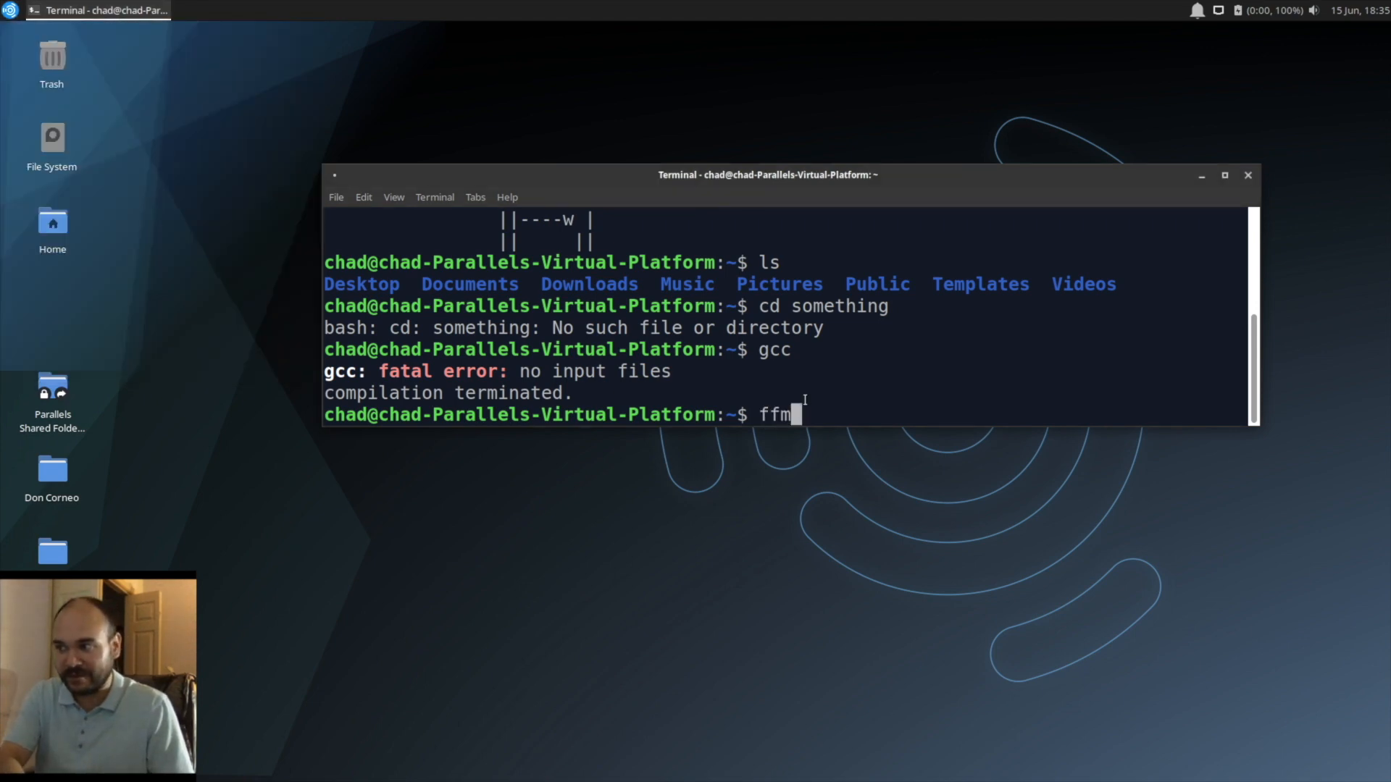
text(e)
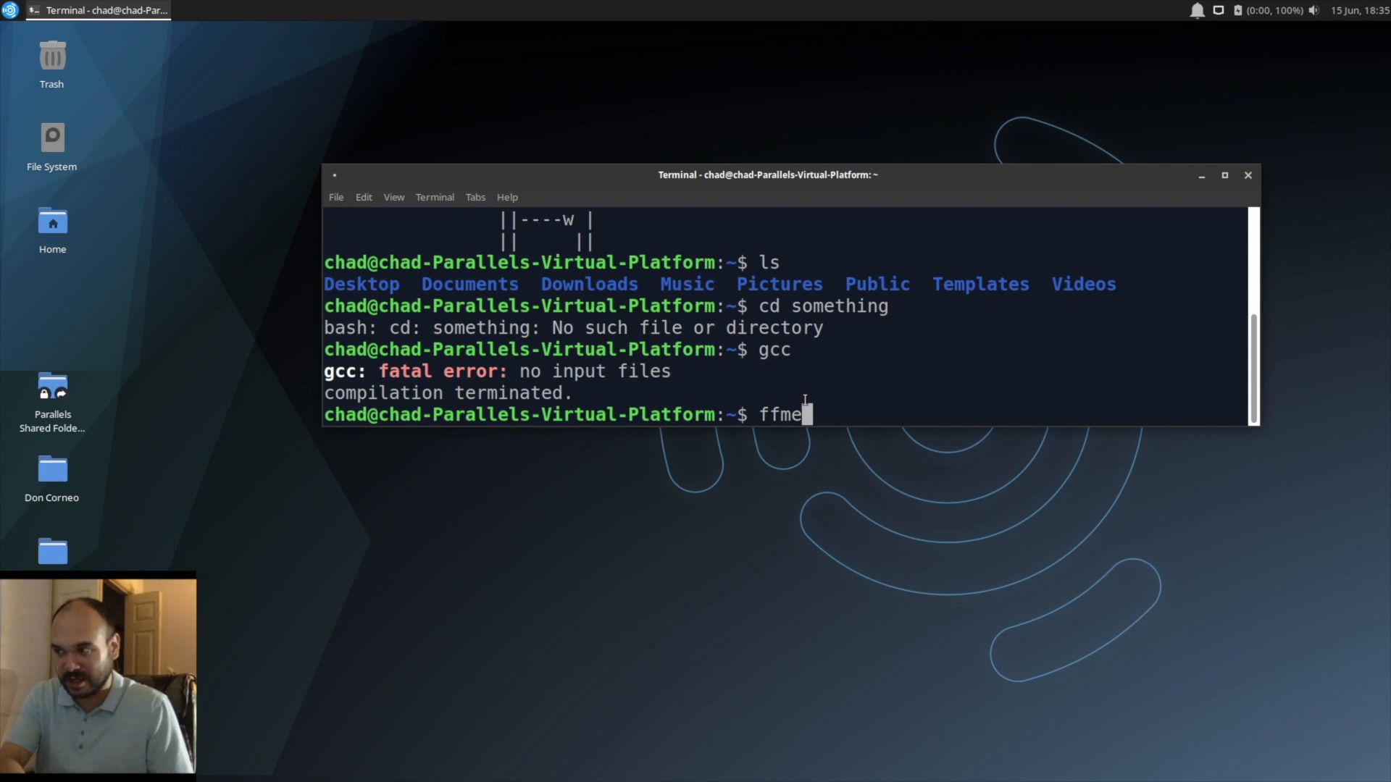
text(g)
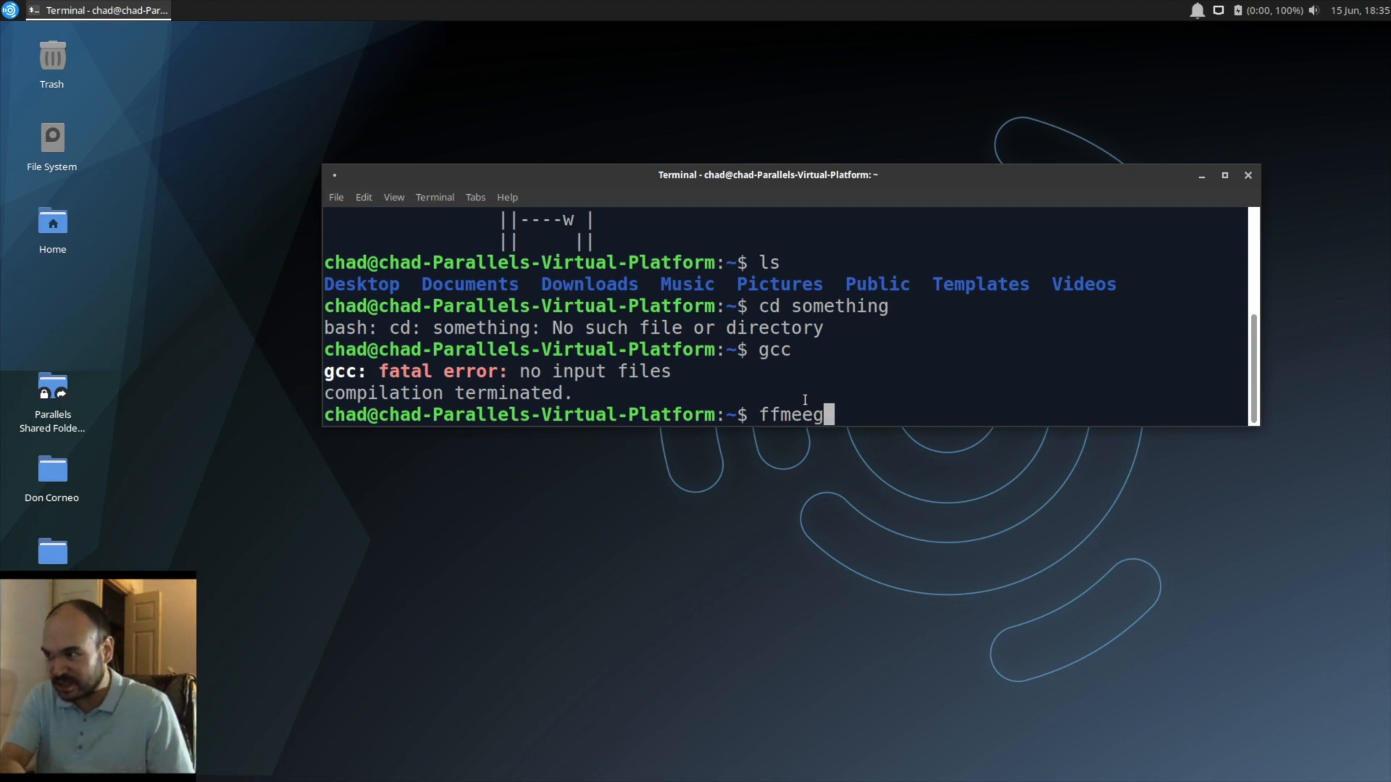
key(BackSpace)
text(g)
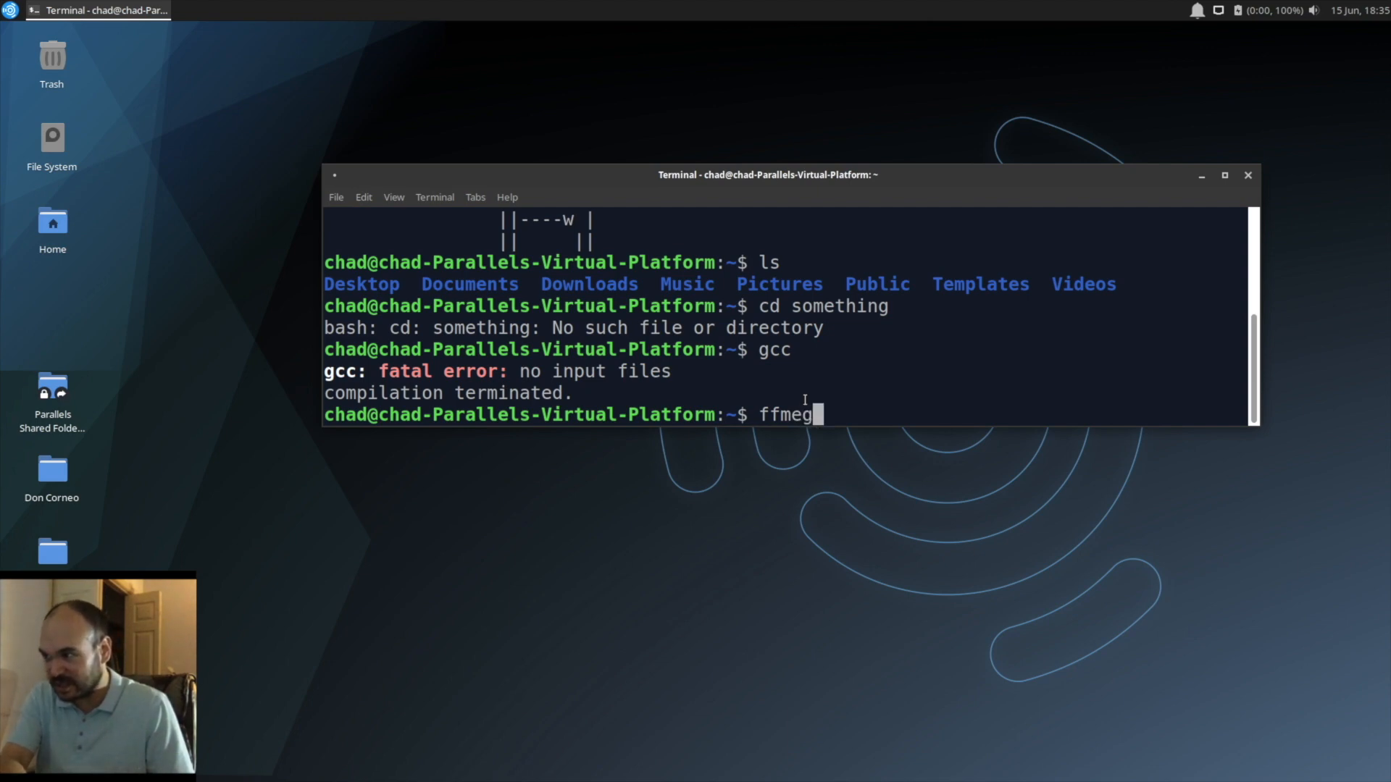
key(Return)
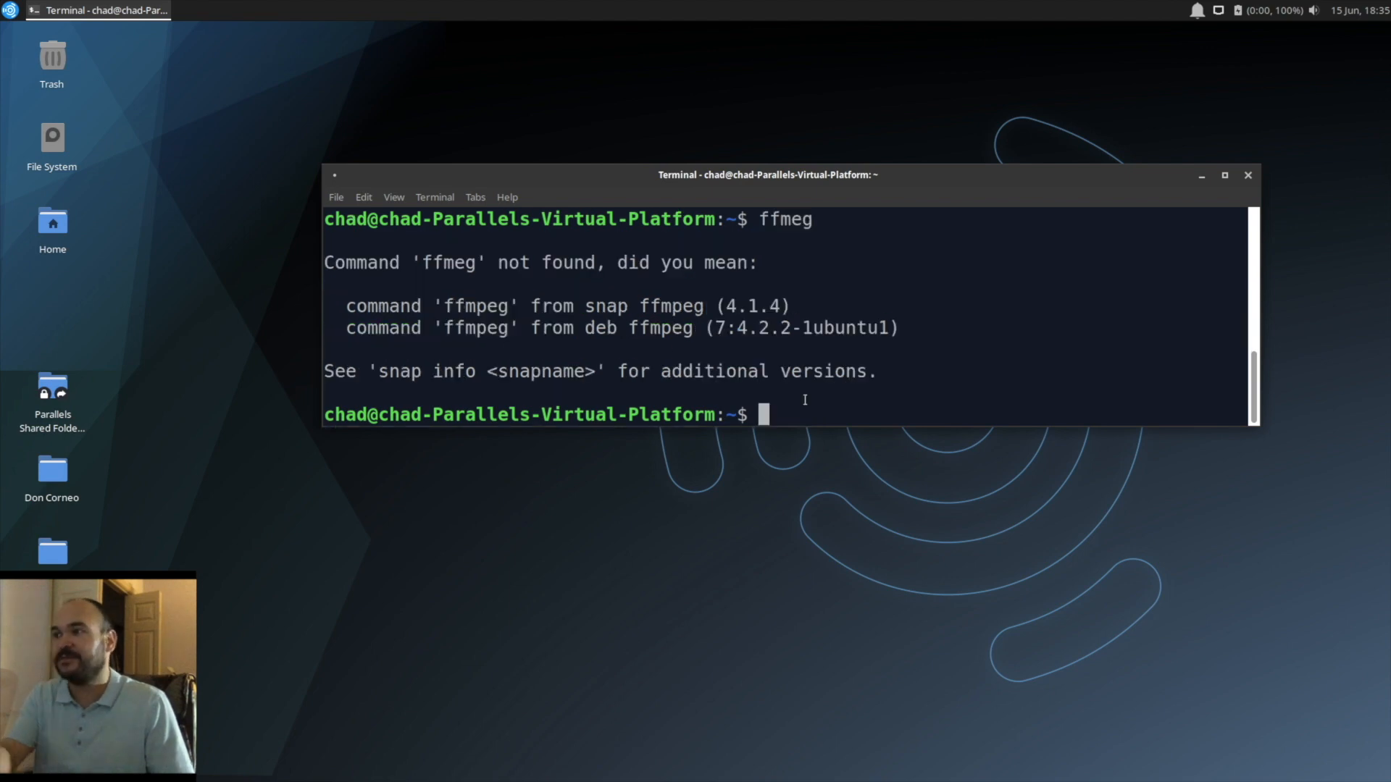
Step: Run ffmpeg without arguments, and move the terminal window up and make it taller to show more output
text(ffmpeg)
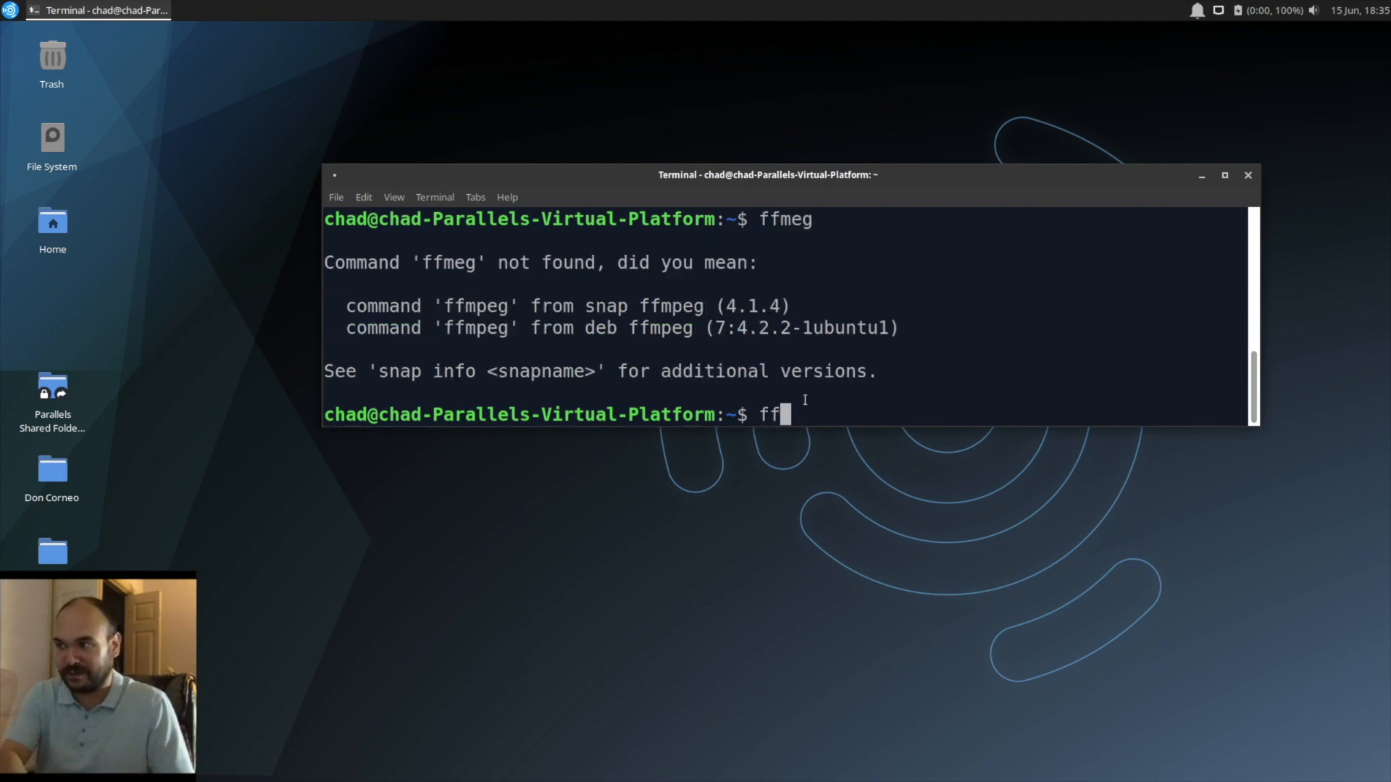
key(Return)
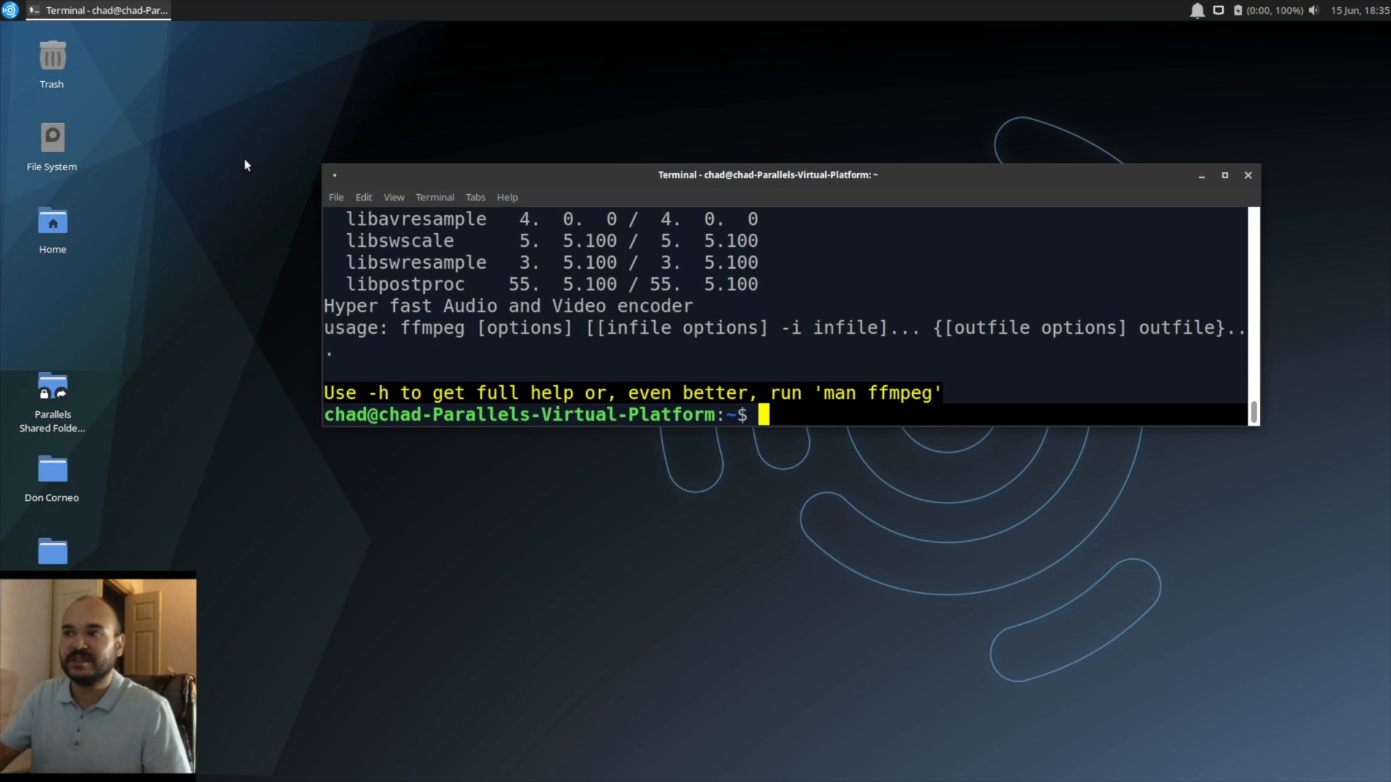
drag(583, 170, 593, 44)
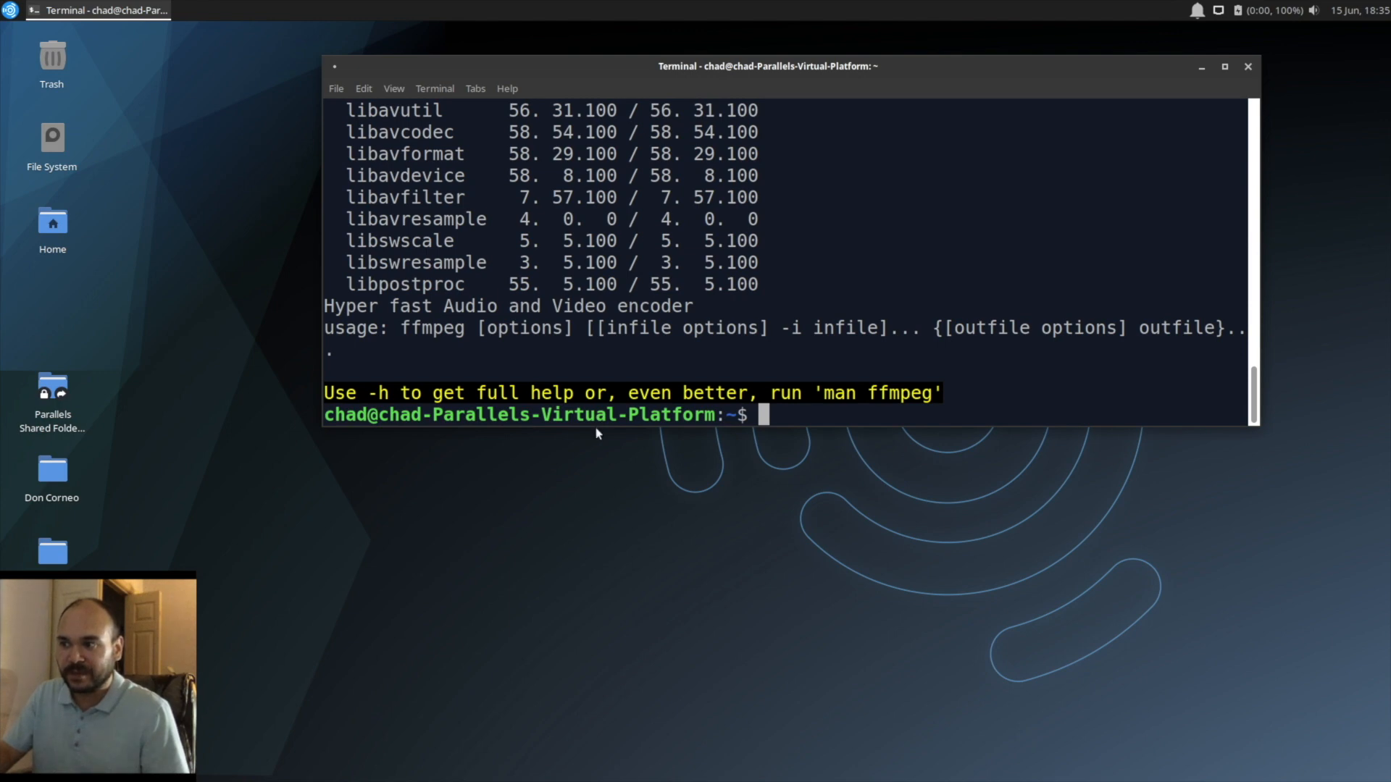
drag(597, 421, 597, 622)
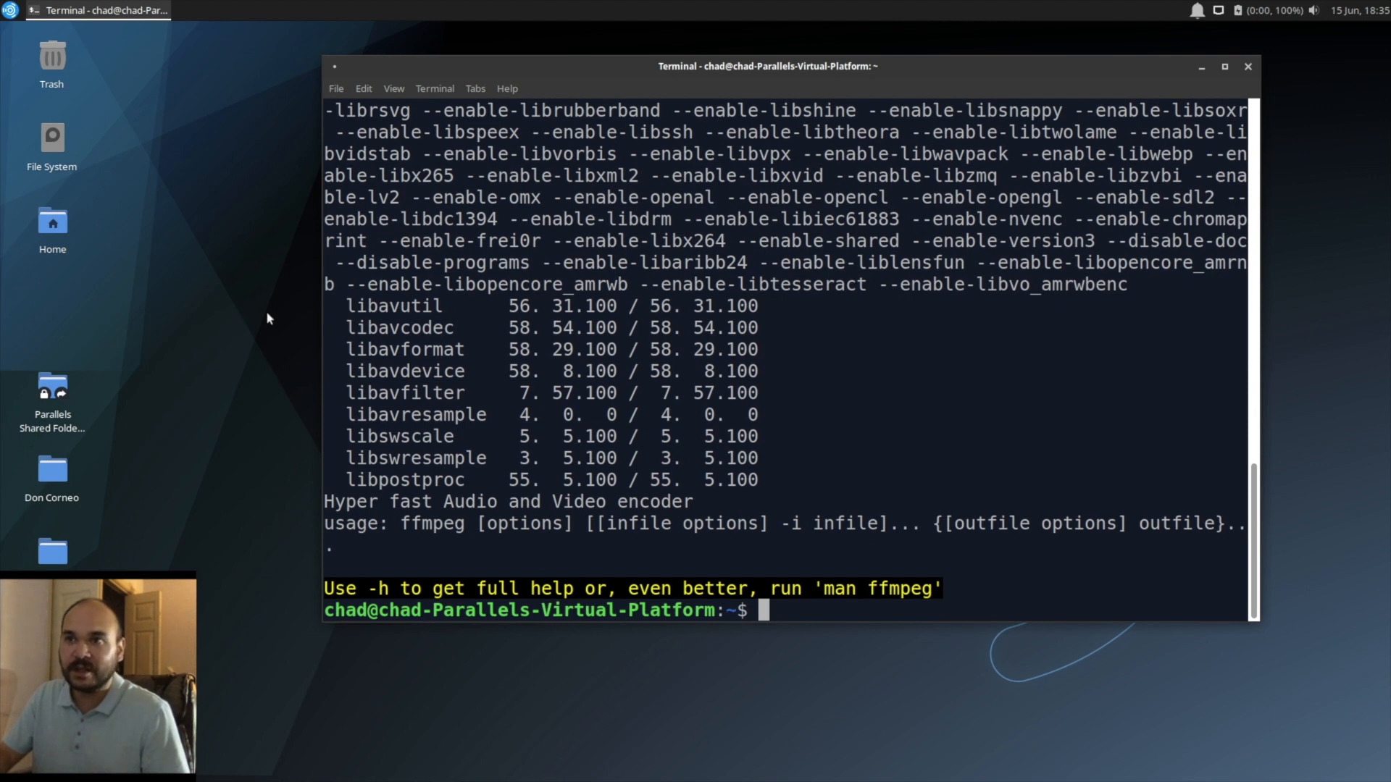
Step: Launch OpenShot Video Editor from the Video Production applications
click(12, 11)
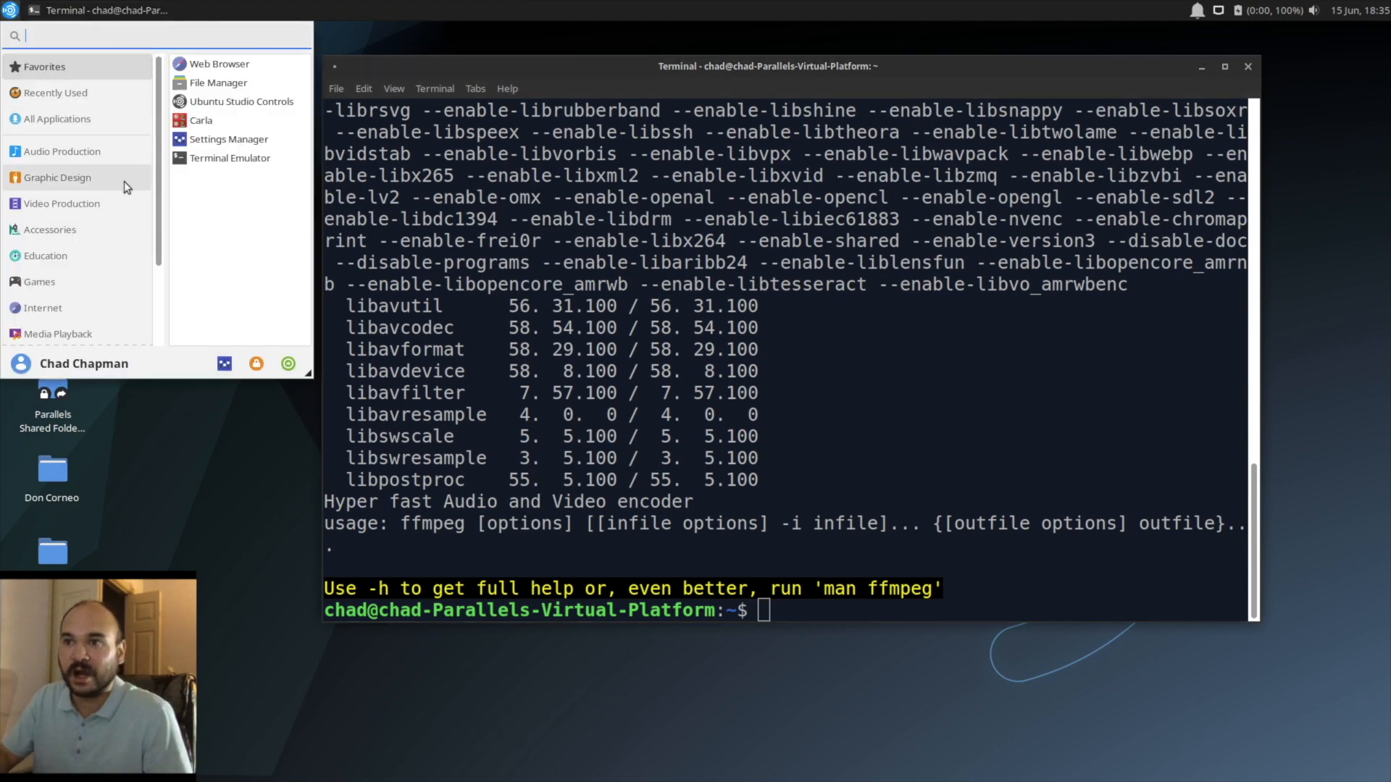
click(58, 207)
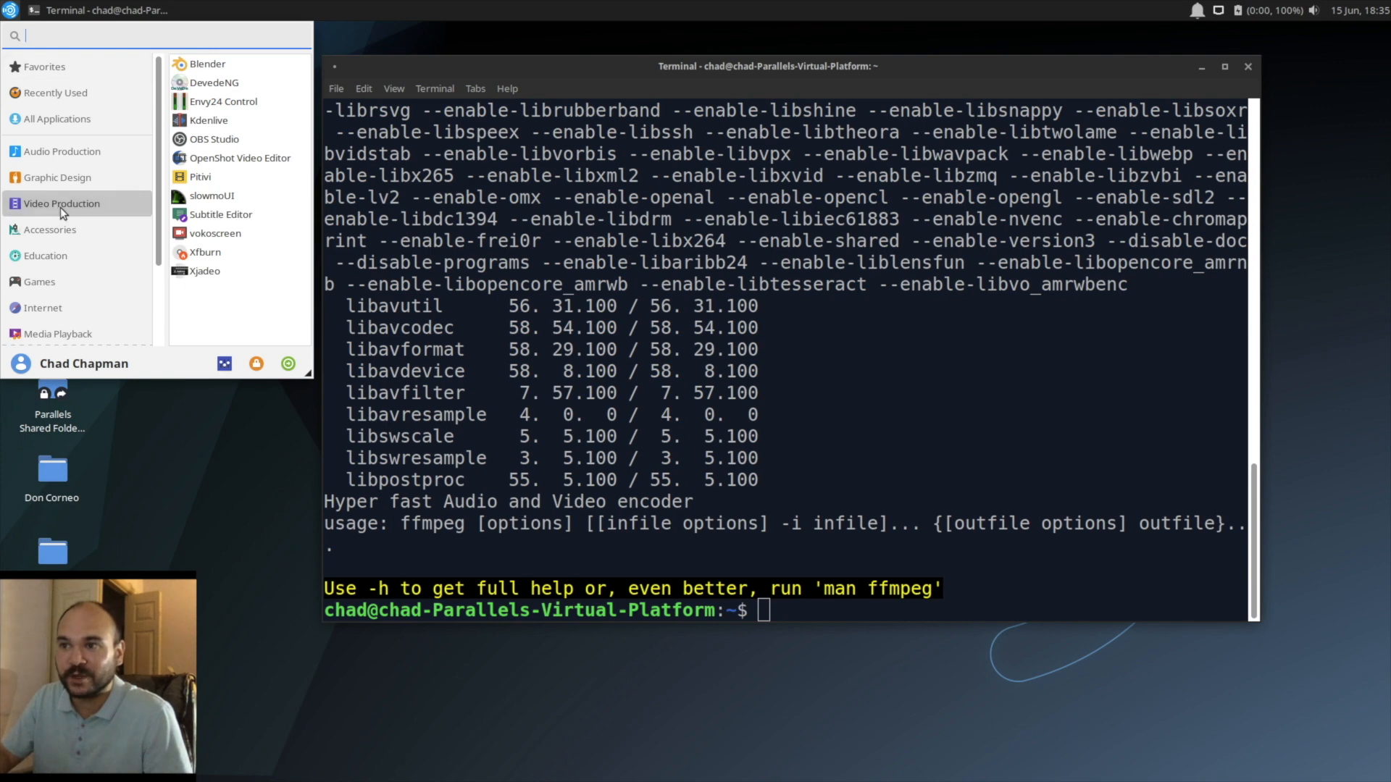
click(208, 160)
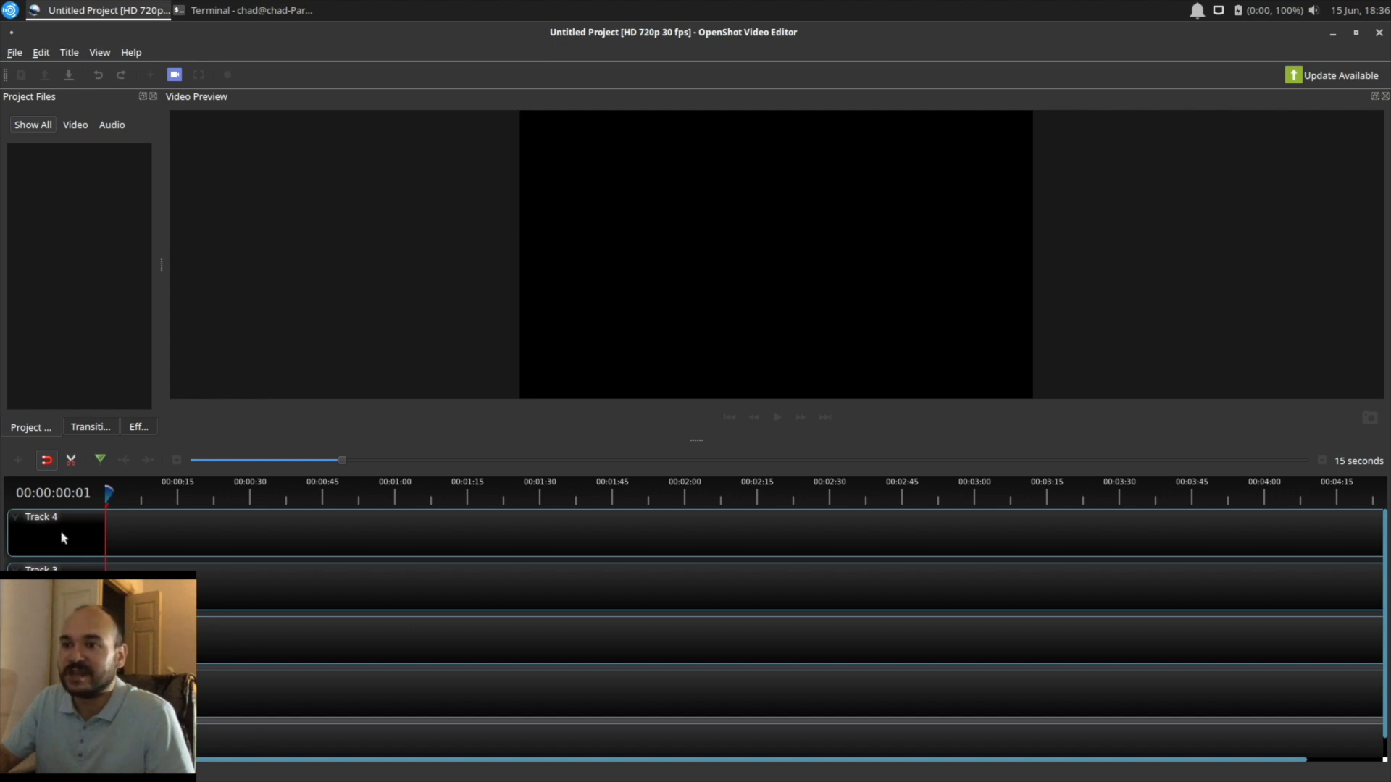
Step: Remove Track 4, Track 3, Track 2 and Track 1 from the timeline, keeping only Track 0
right_click(18, 521)
click(44, 567)
right_click(22, 528)
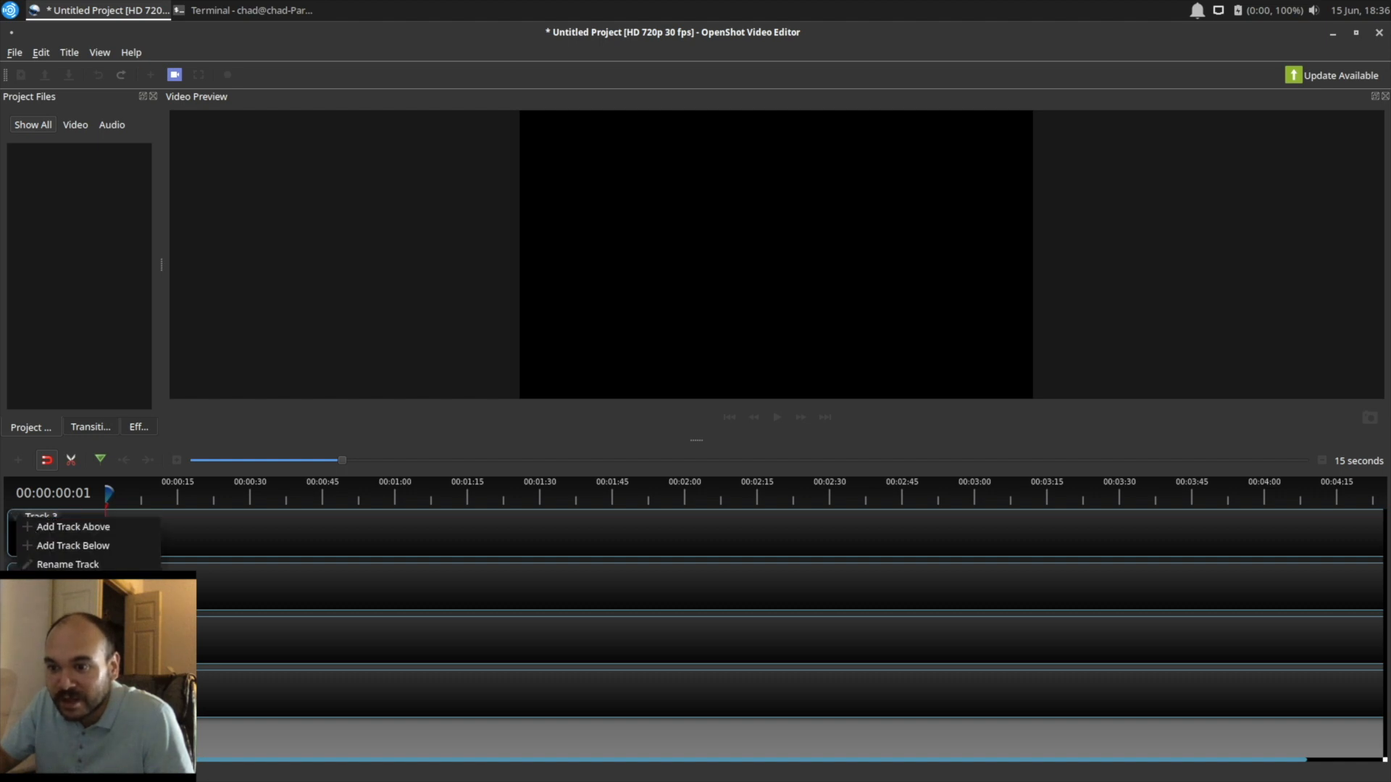
click(50, 605)
click(12, 516)
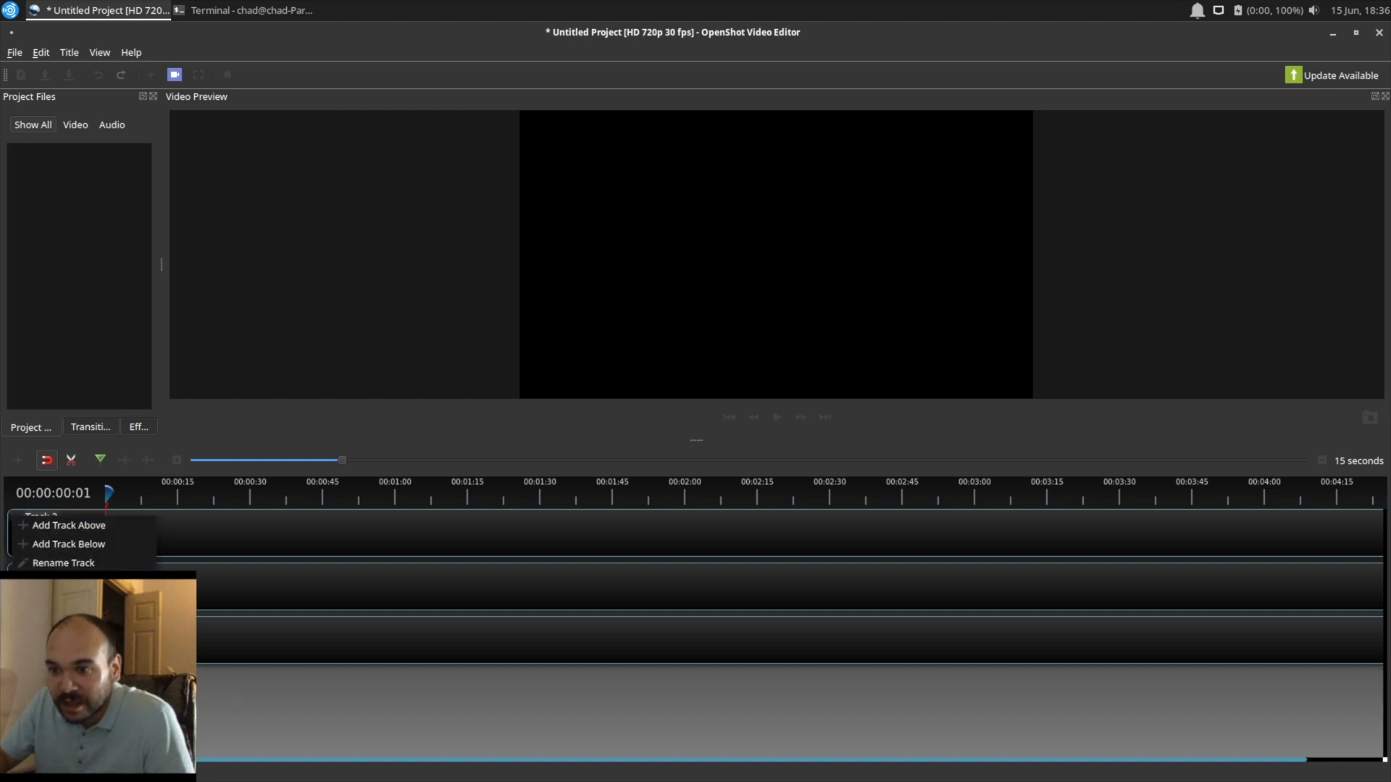
click(51, 582)
right_click(16, 519)
click(50, 581)
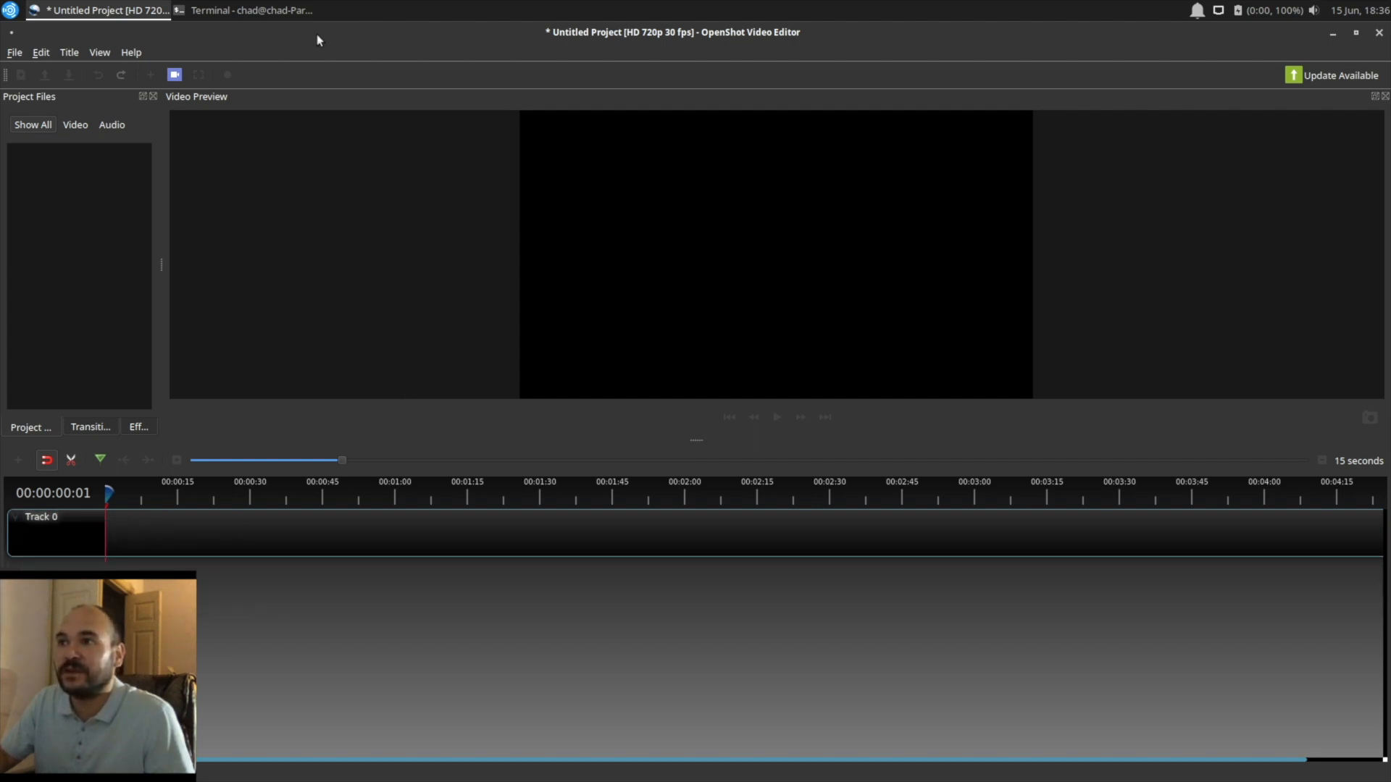
Step: Shift the video editor window aside, and open the Don Corneo desktop folder with its window clear of the timeline's later part
drag(317, 31, 413, 37)
double_click(52, 471)
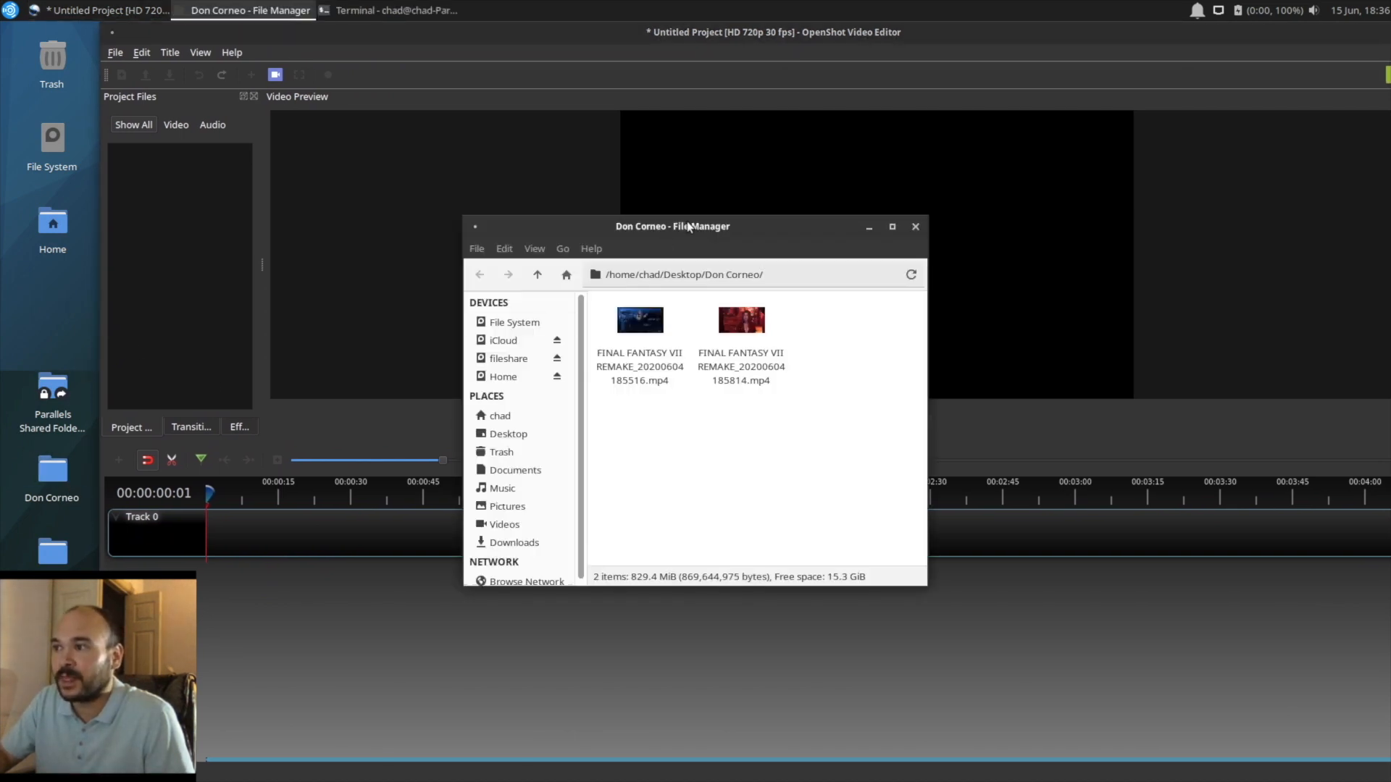
drag(688, 227, 246, 286)
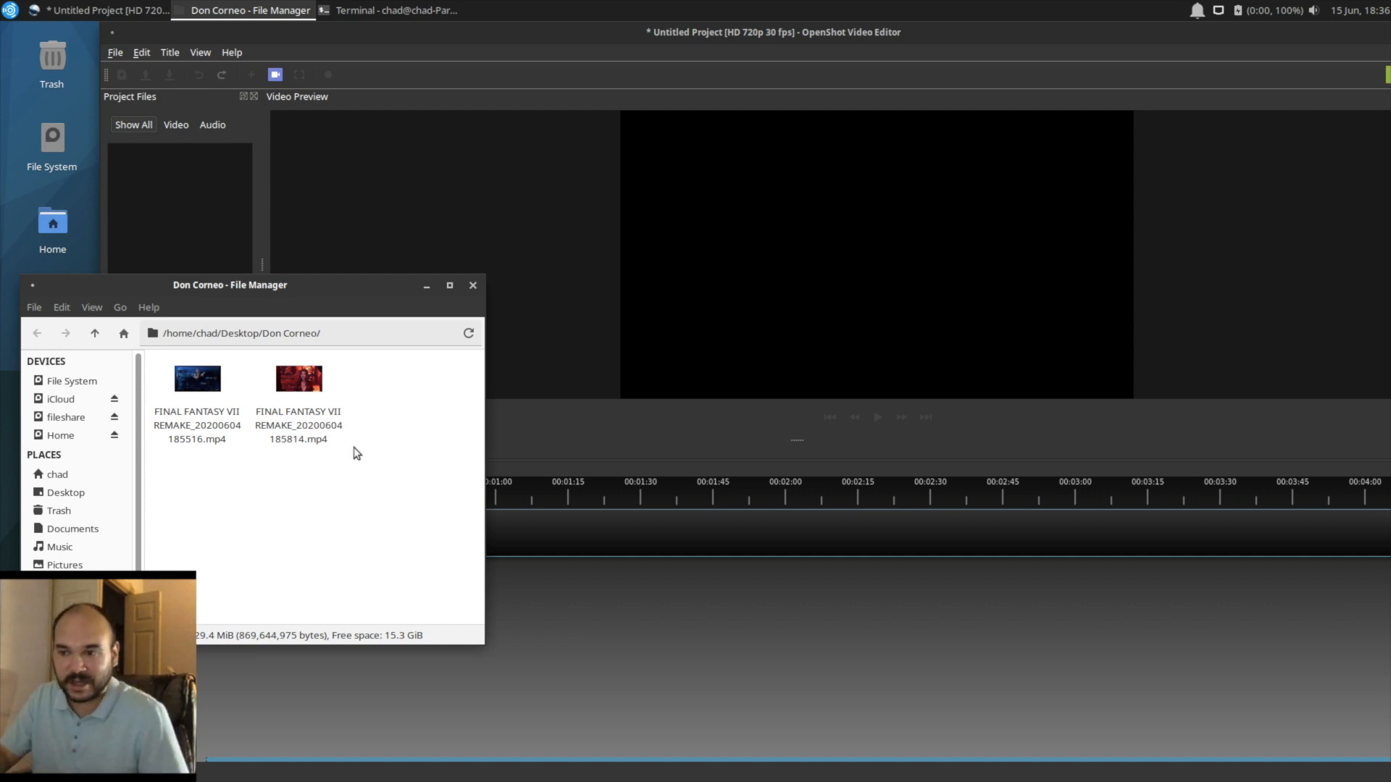
Step: Add FINAL FANTASY VII REMAKE_20200604185516.mp4 from the folder to Track 0 and align it with the start of the timeline
drag(184, 479, 287, 436)
click(326, 502)
drag(196, 437, 546, 534)
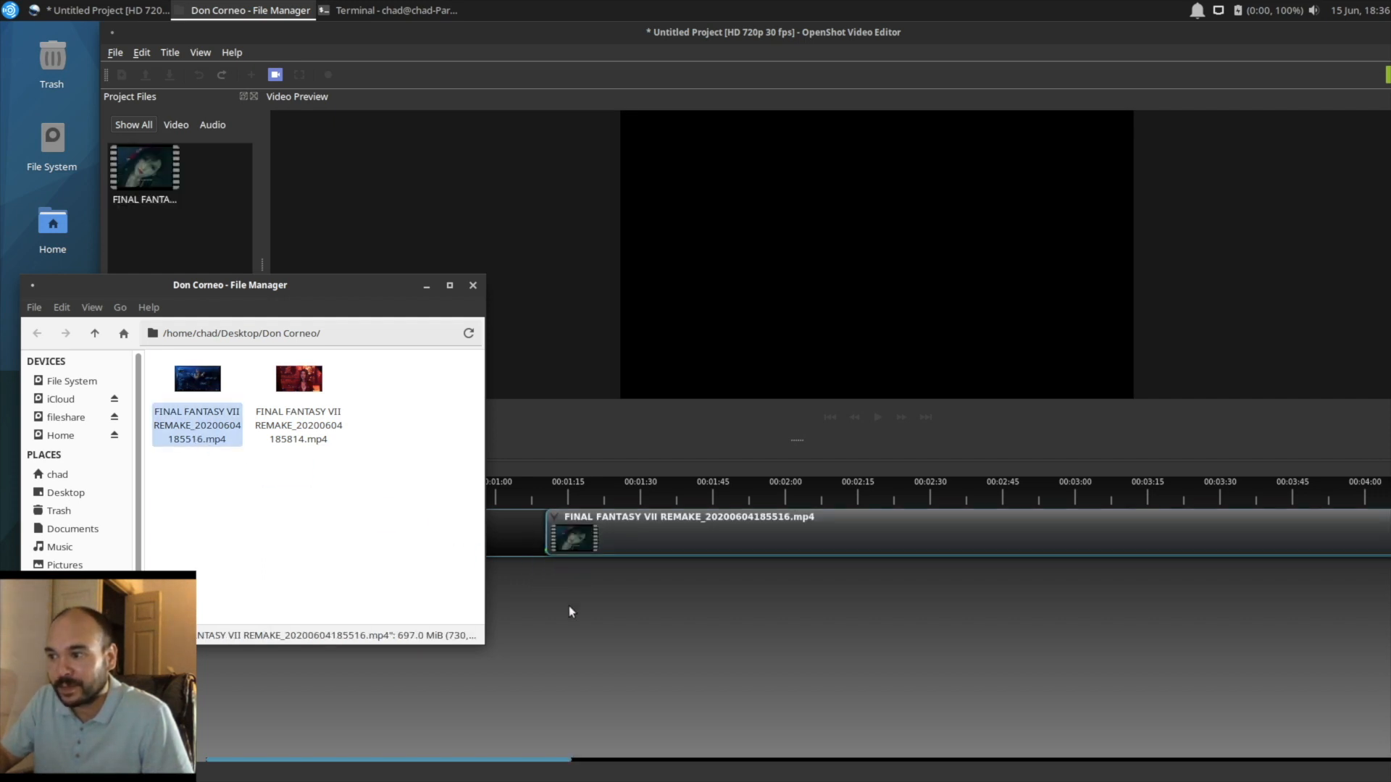
click(571, 612)
drag(616, 526, 286, 515)
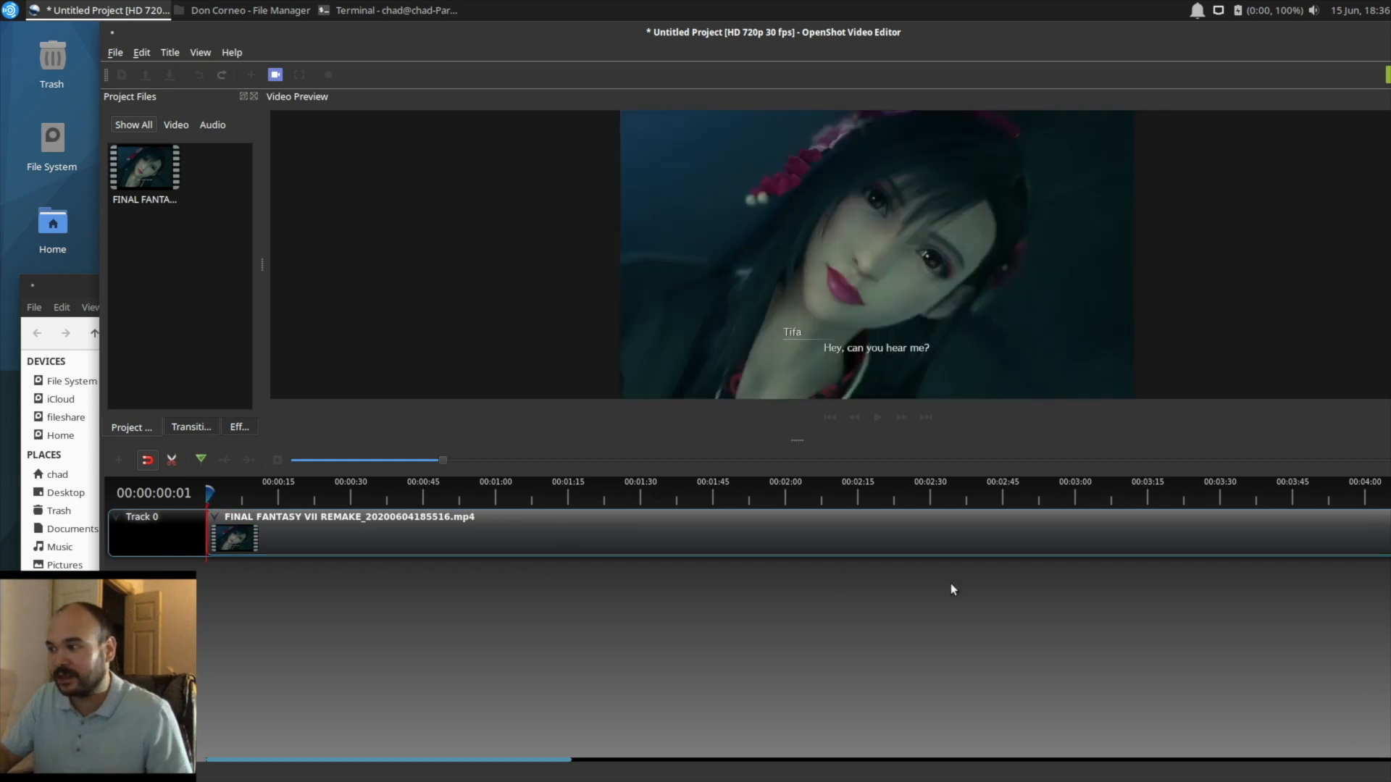
Step: Add FINAL FANTASY VII REMAKE_20200604185814.mp4 from the folder to Track 0, directly after the end of the first clip
scroll(950, 583, right, 10)
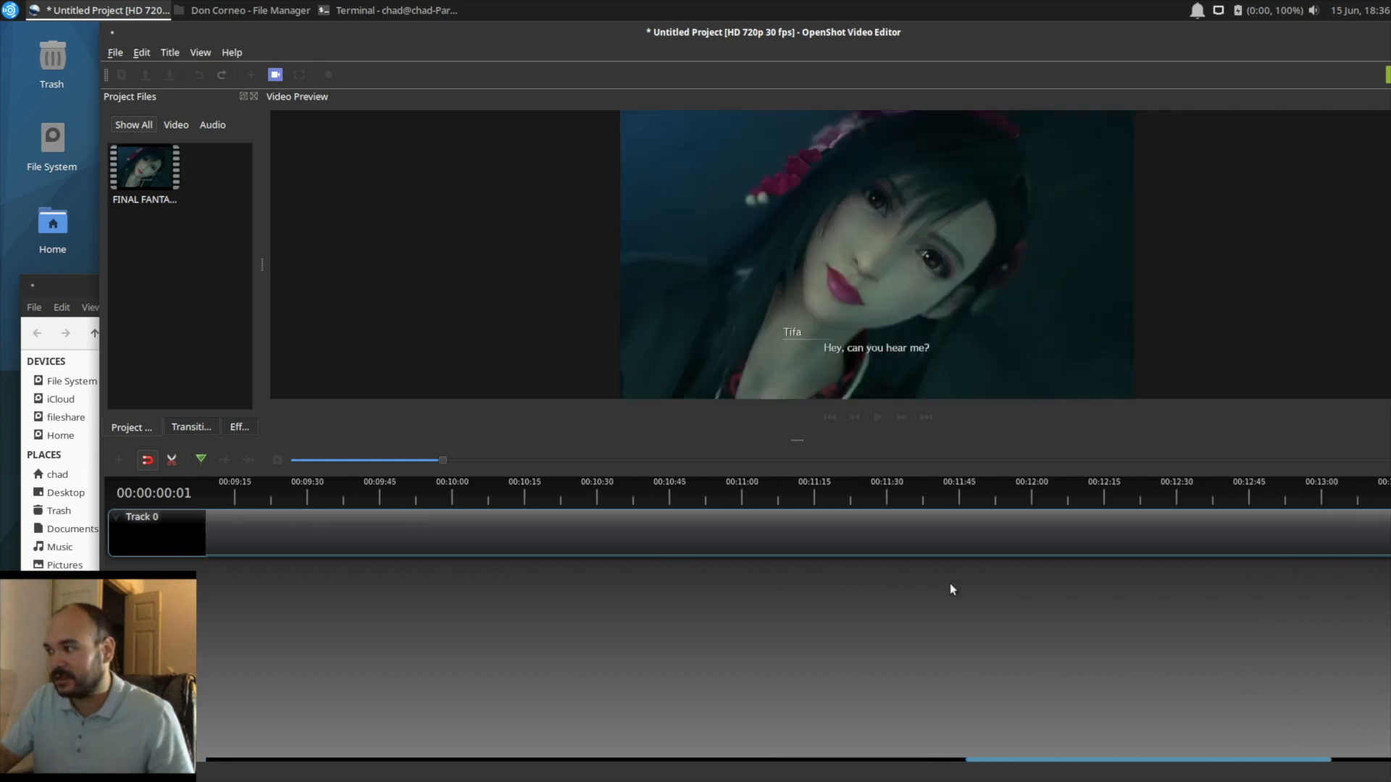
scroll(950, 584, right, 3)
click(83, 280)
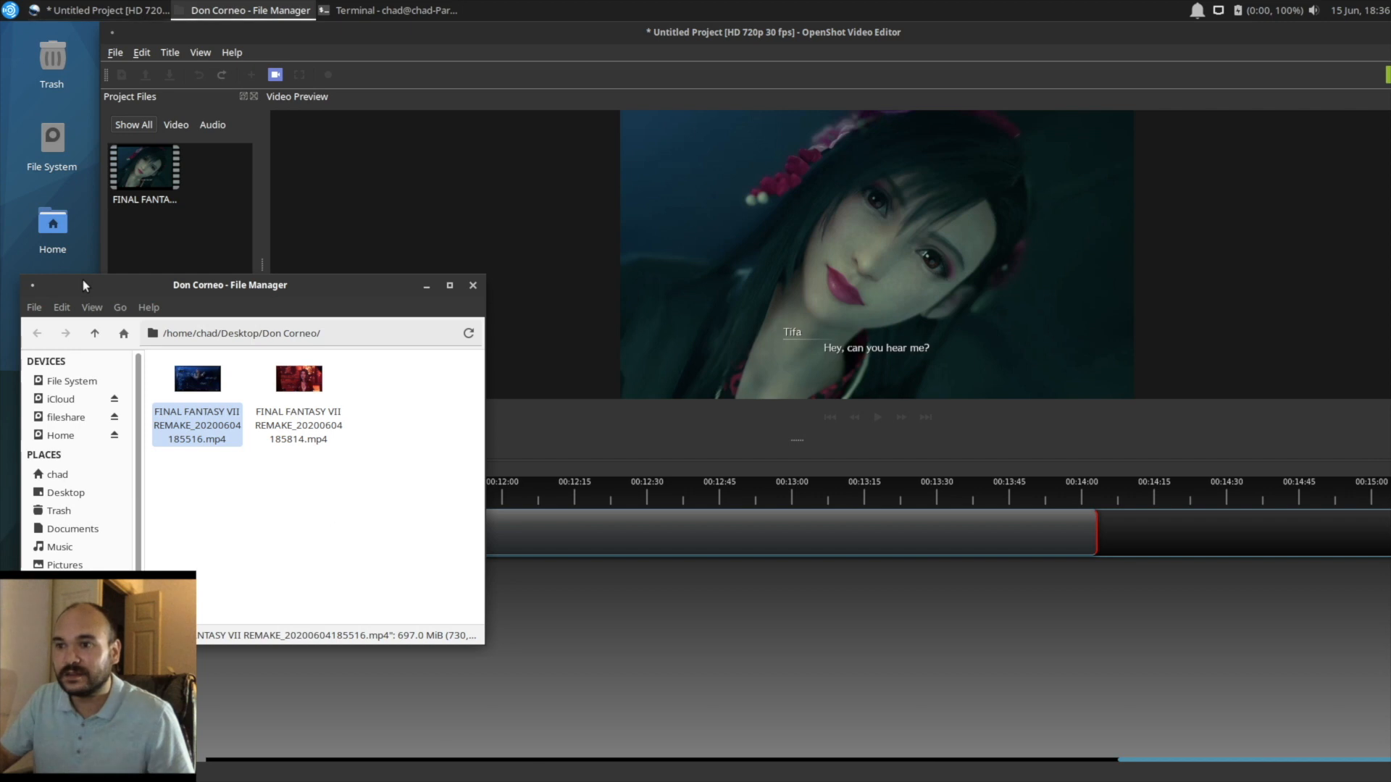
drag(296, 424, 1108, 527)
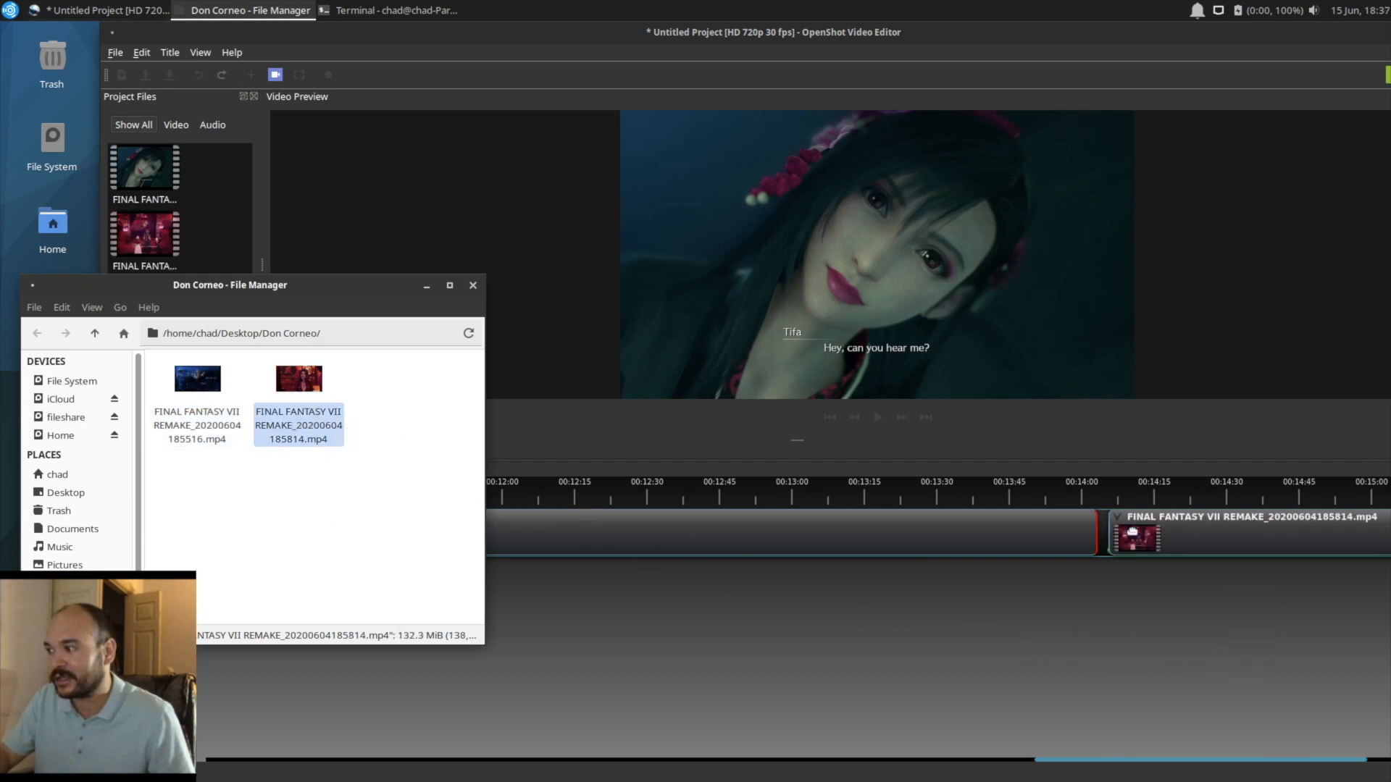
click(1110, 528)
drag(1113, 530, 1103, 529)
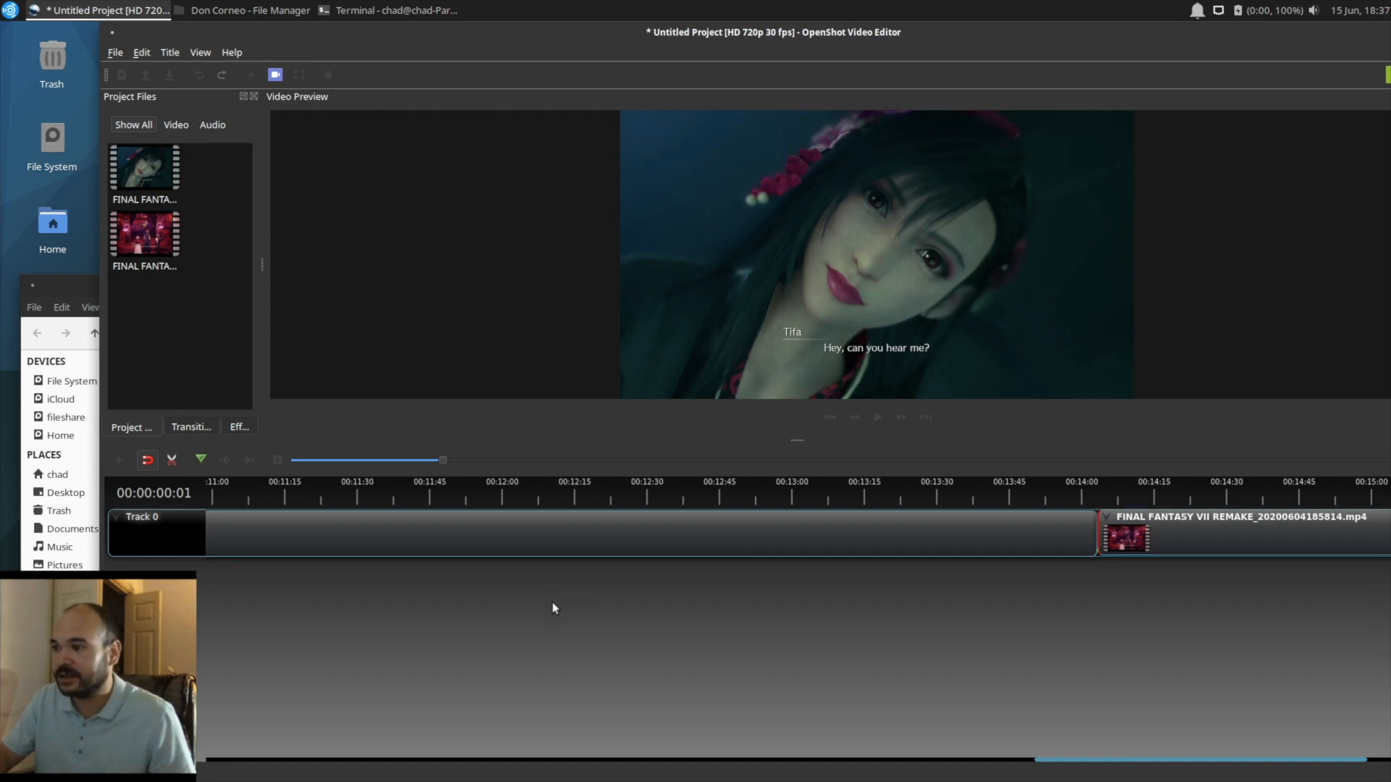
Step: Save the project in the home folder under the file name corneo.osp
scroll(550, 602, left, 5)
scroll(414, 607, left, 8)
scroll(405, 601, left, 10)
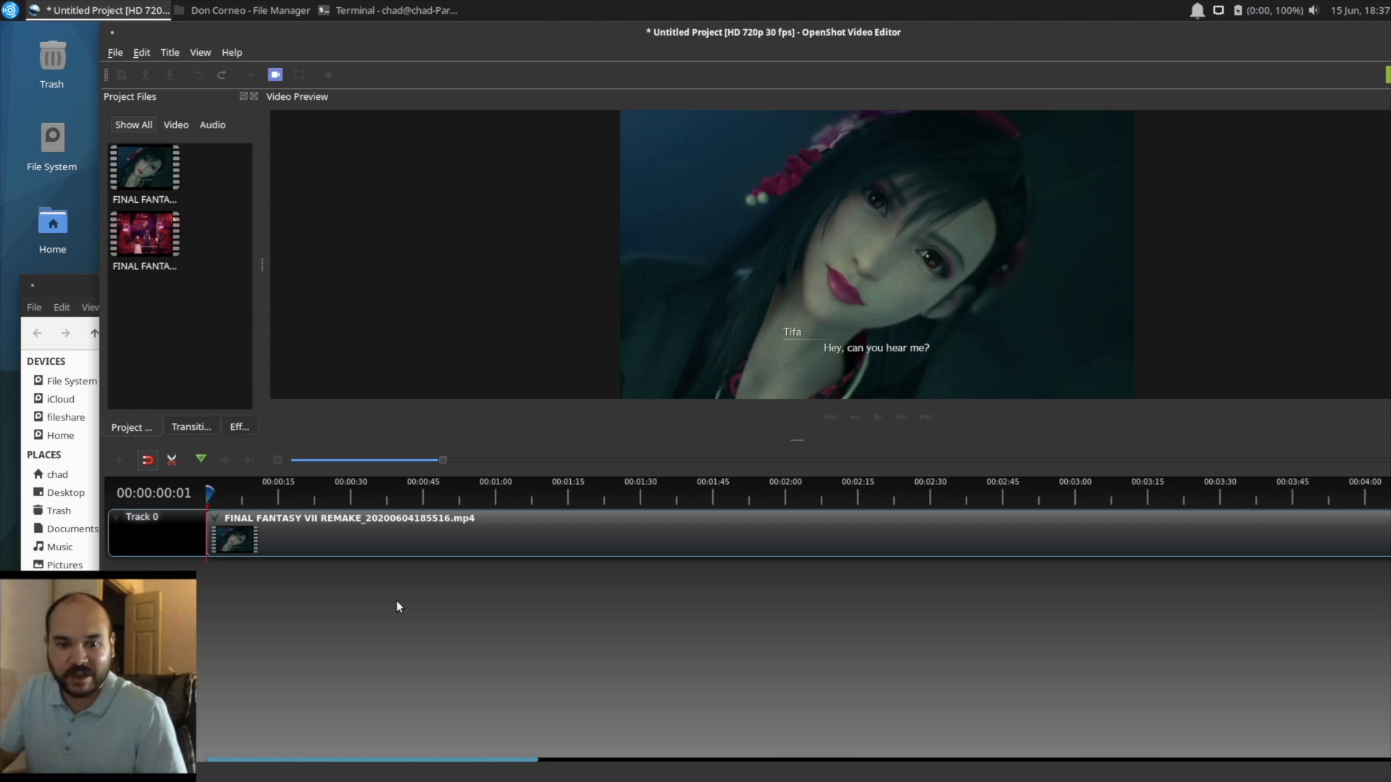
click(116, 54)
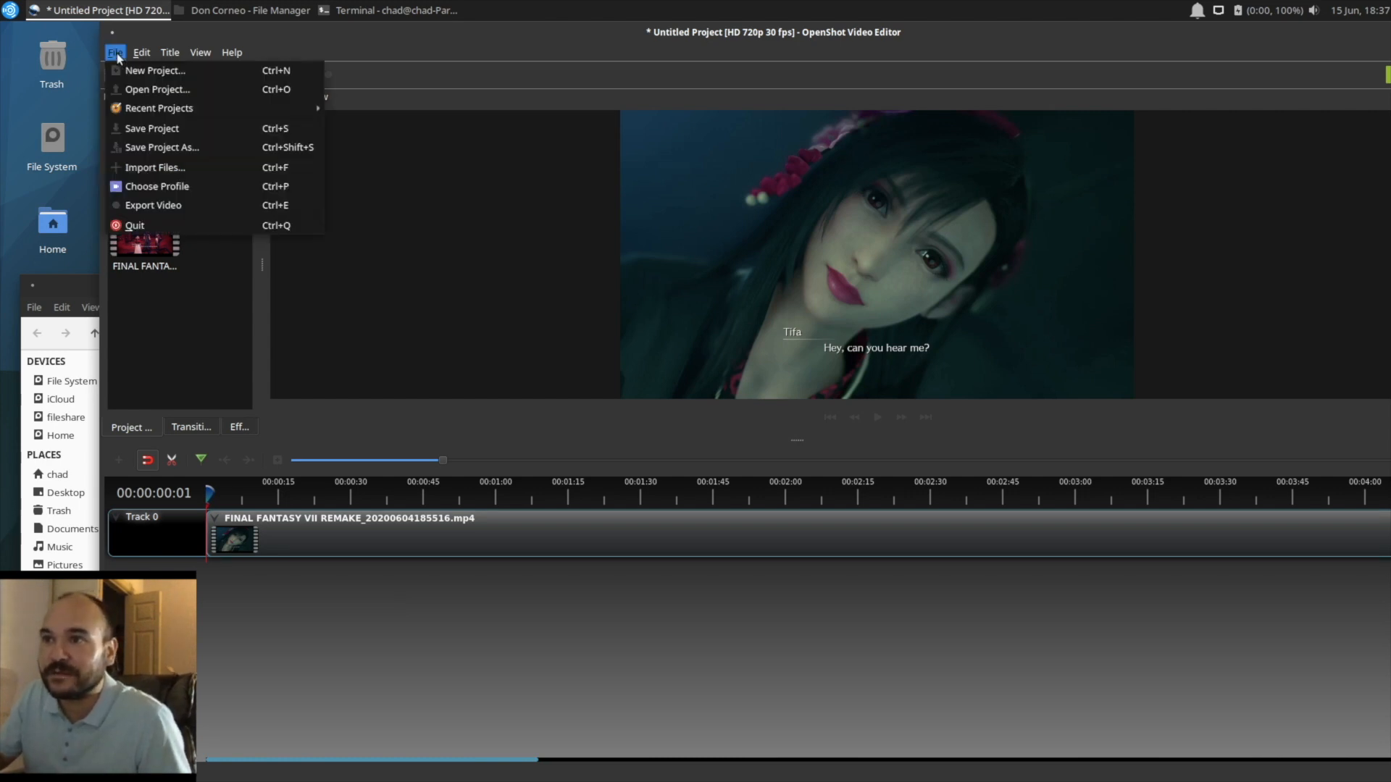
click(164, 131)
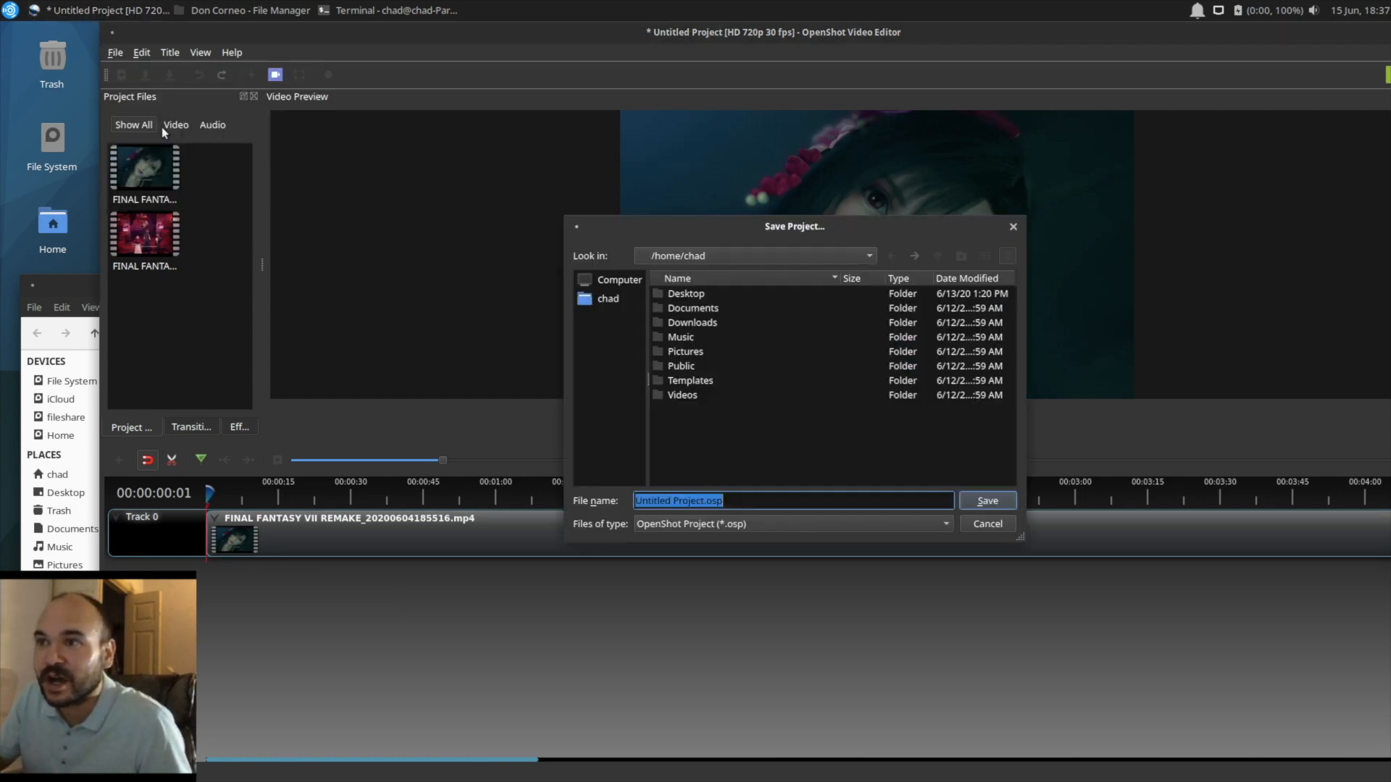
click(687, 296)
drag(705, 502, 615, 500)
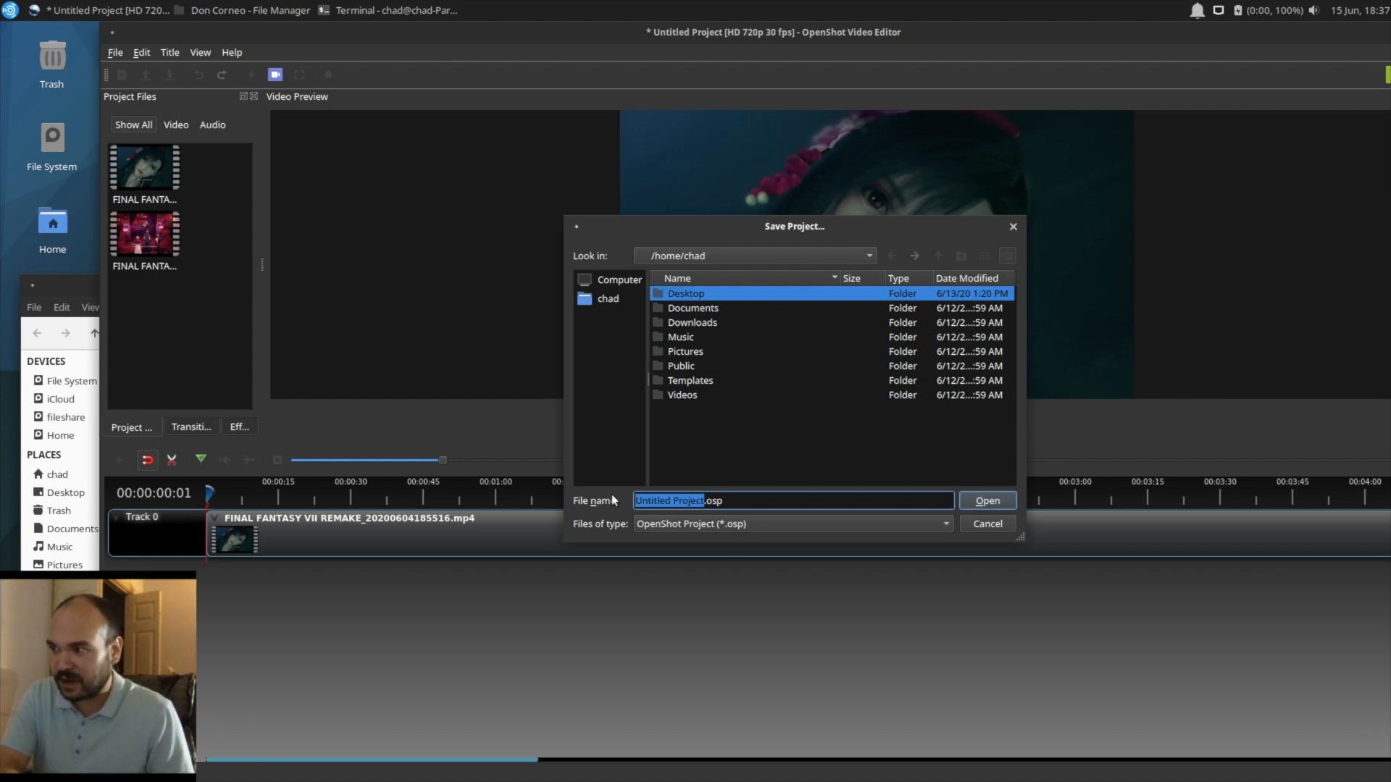
text(corneo)
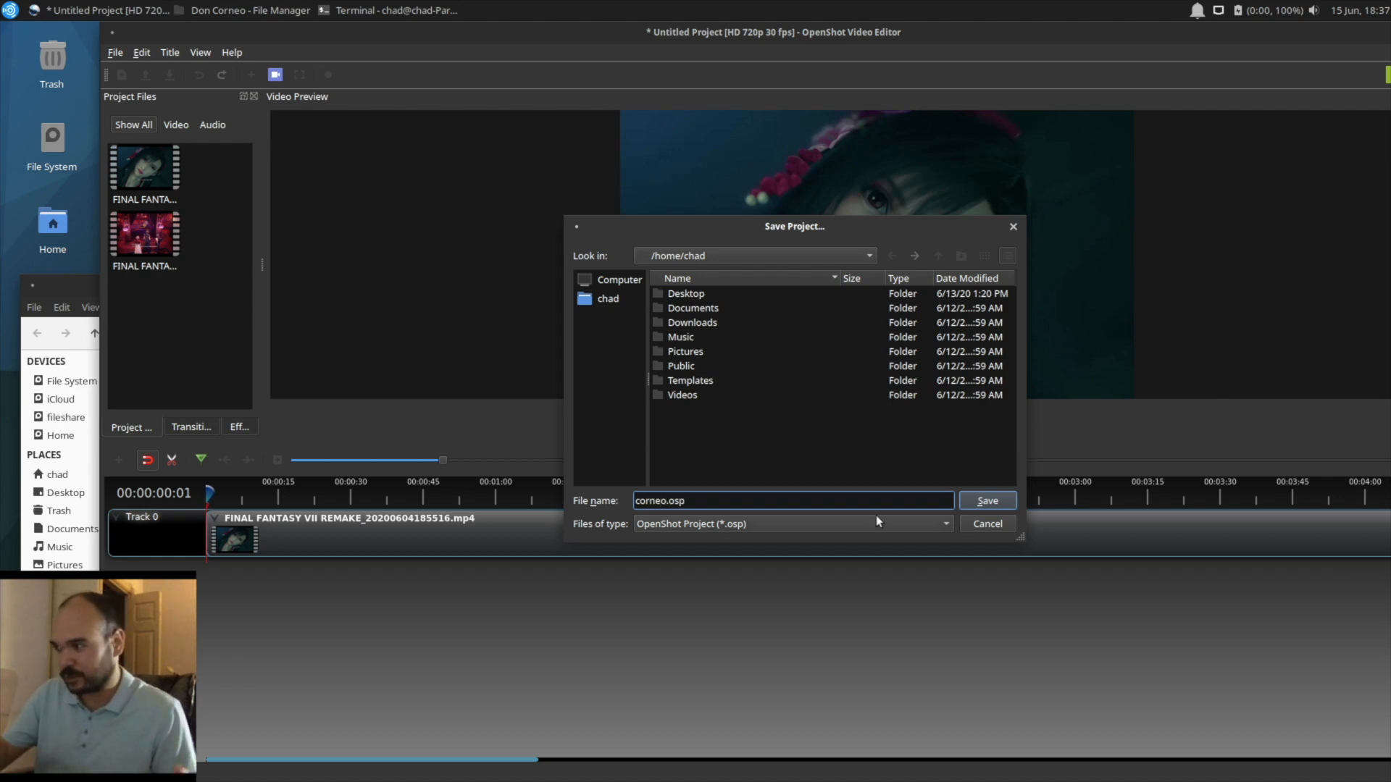
click(991, 502)
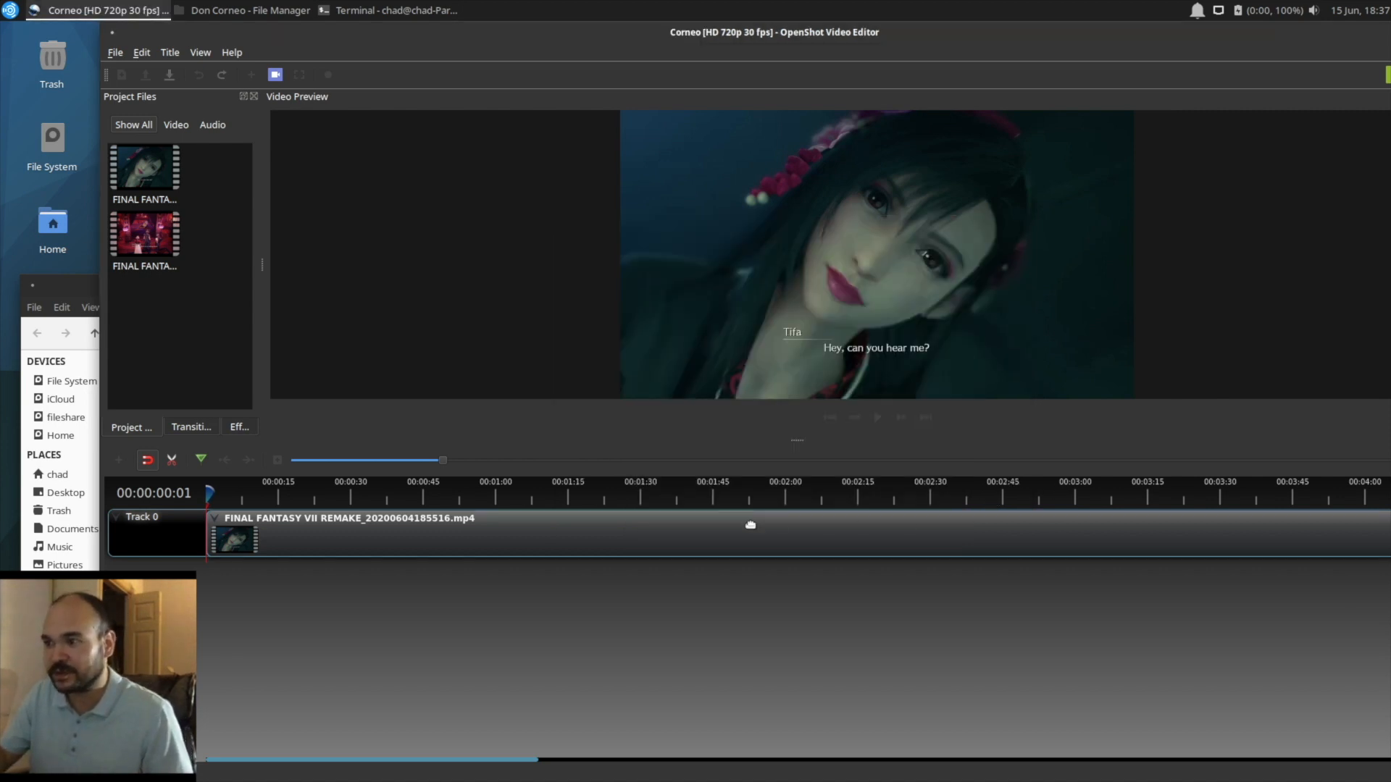
Step: Locate the black frame at 00:02:20:25 in the first clip and split the clip there with the razor tool
click(425, 487)
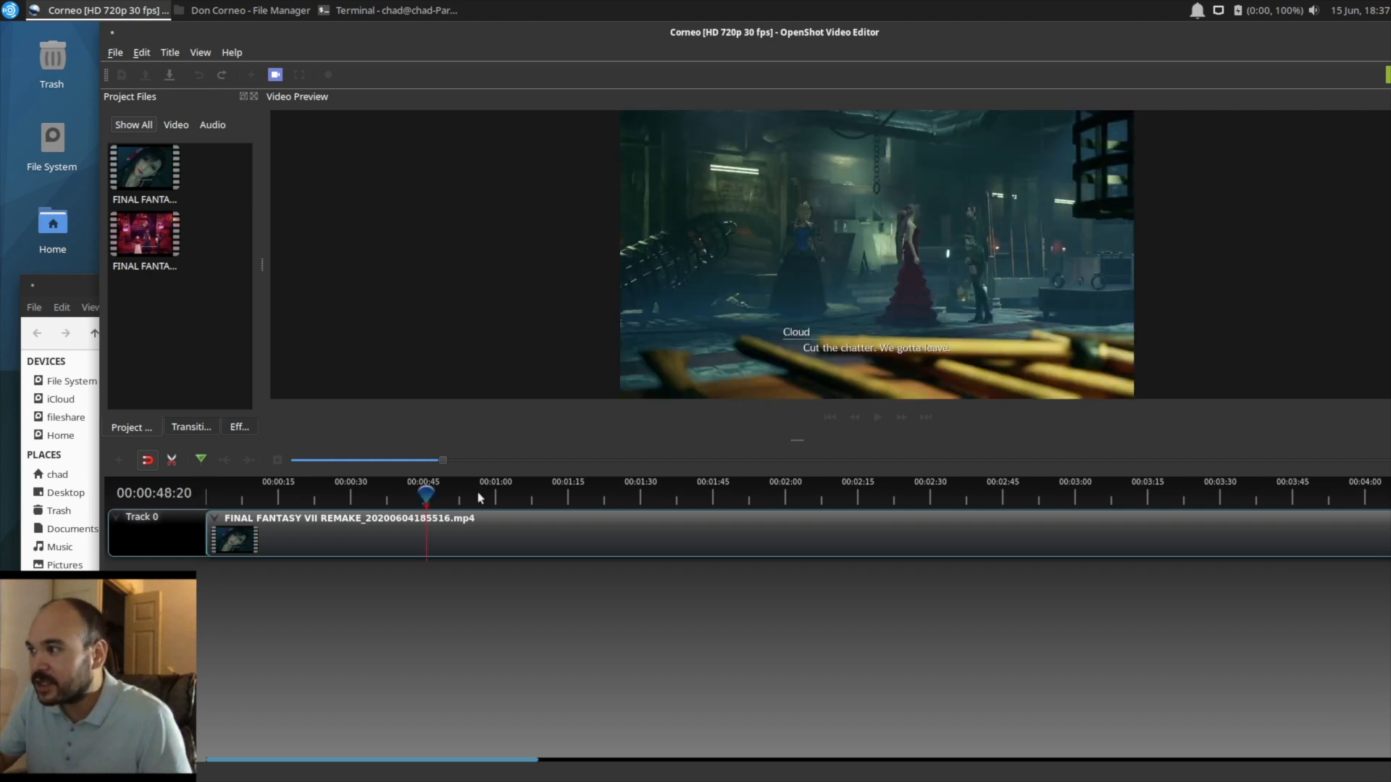
click(502, 496)
click(570, 497)
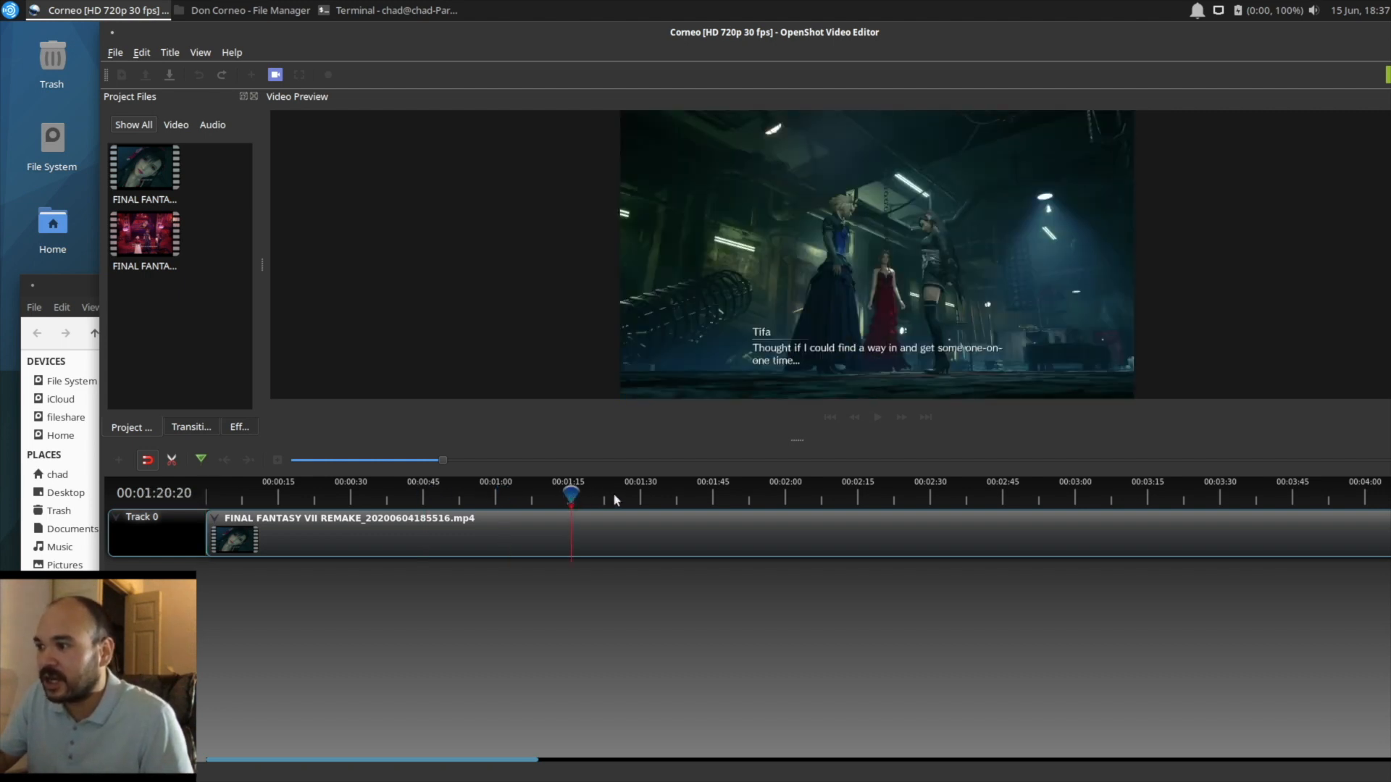
click(614, 495)
click(677, 495)
click(721, 495)
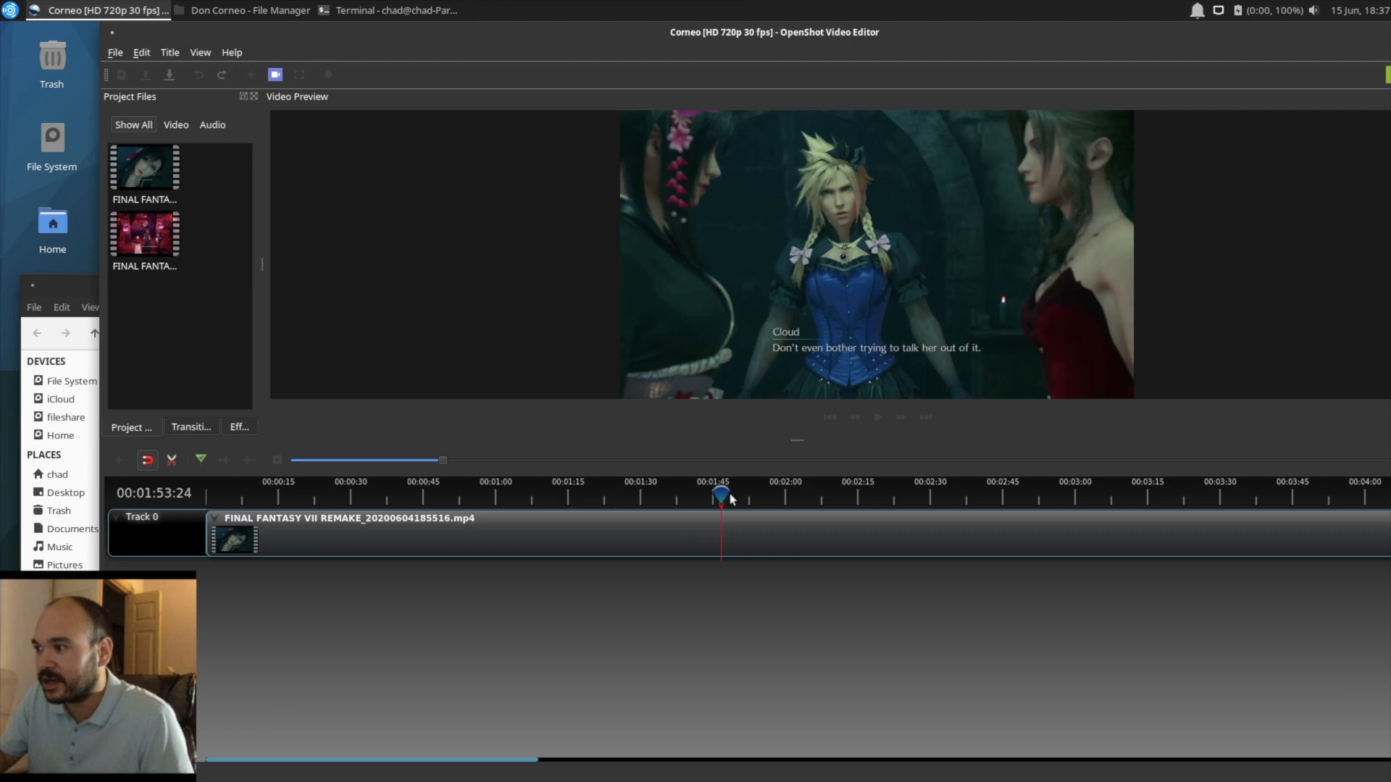
click(833, 496)
click(898, 496)
click(859, 495)
mouse_move(850, 490)
mouse_down()
mouse_move(825, 492)
mouse_move(842, 493)
mouse_up()
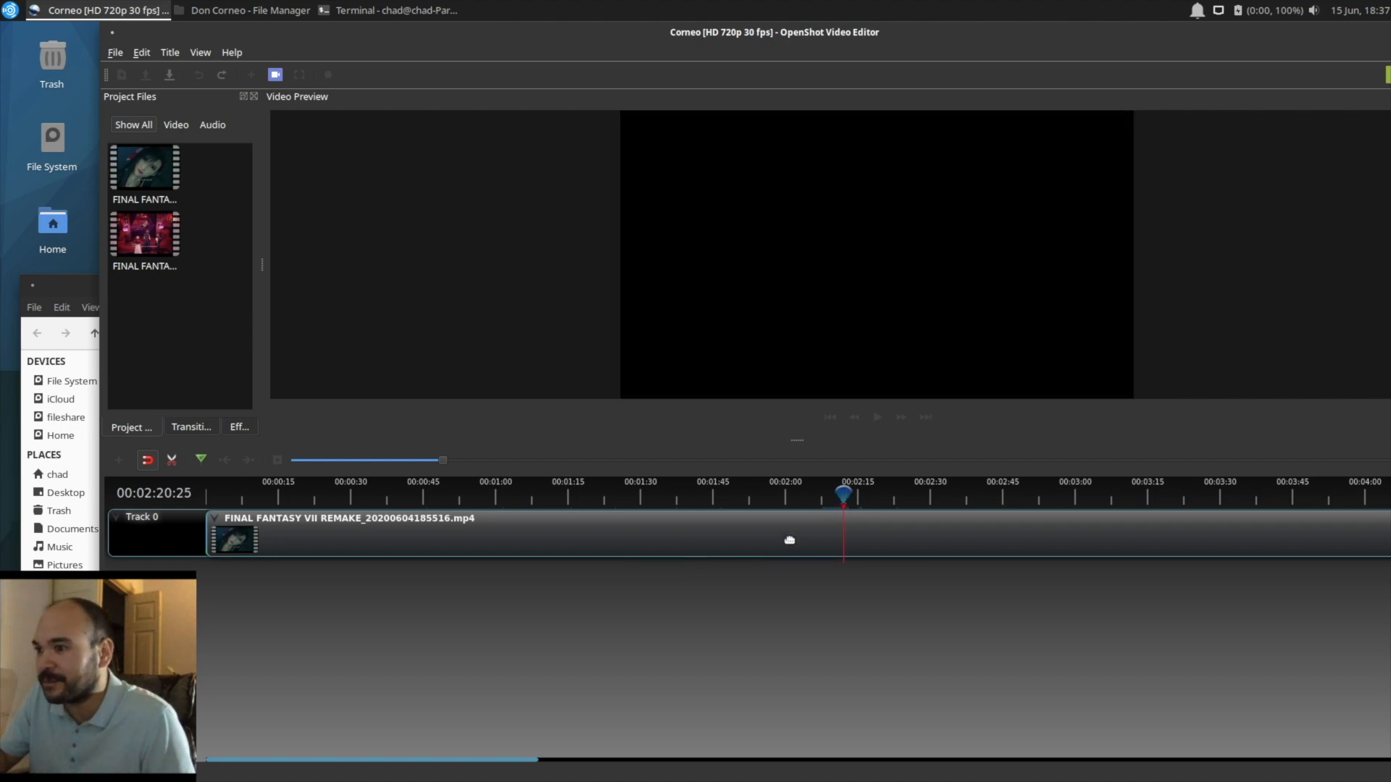
click(175, 466)
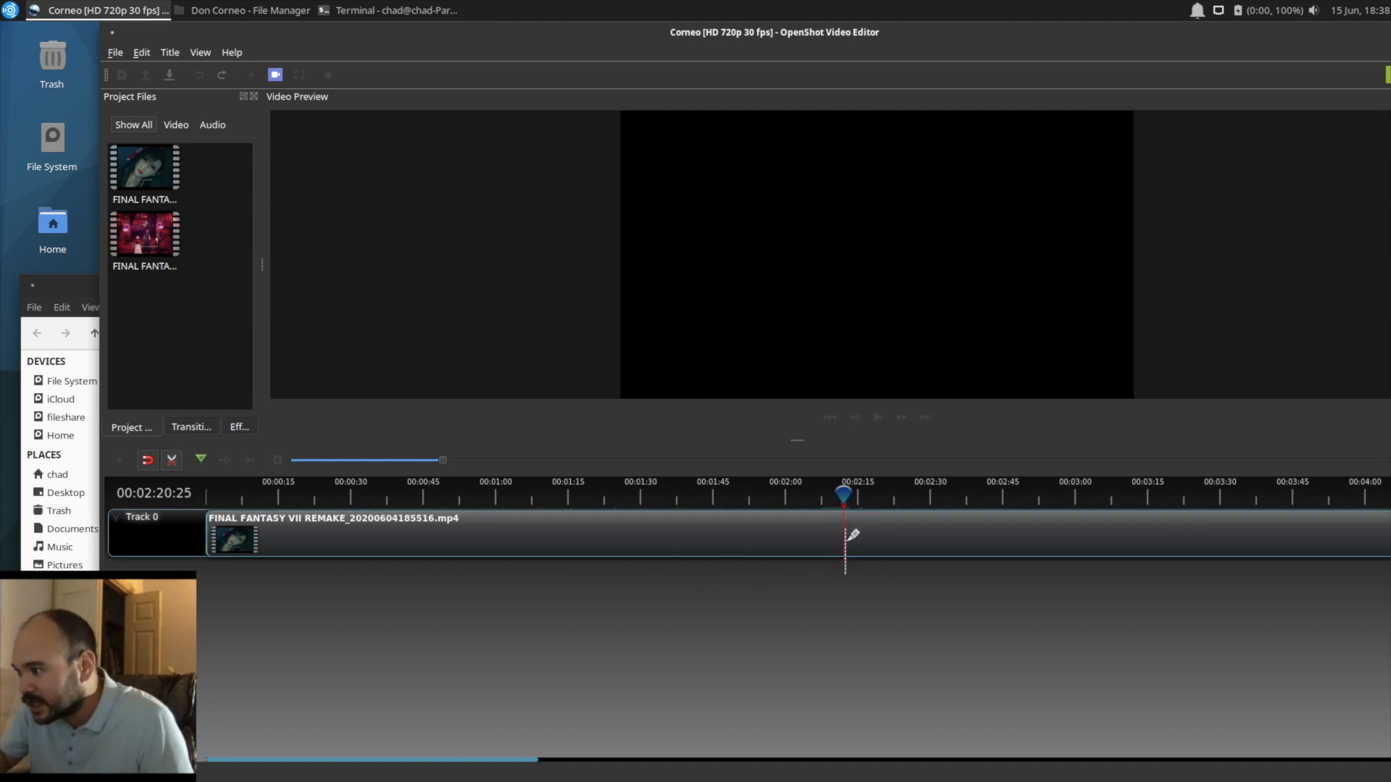
click(849, 539)
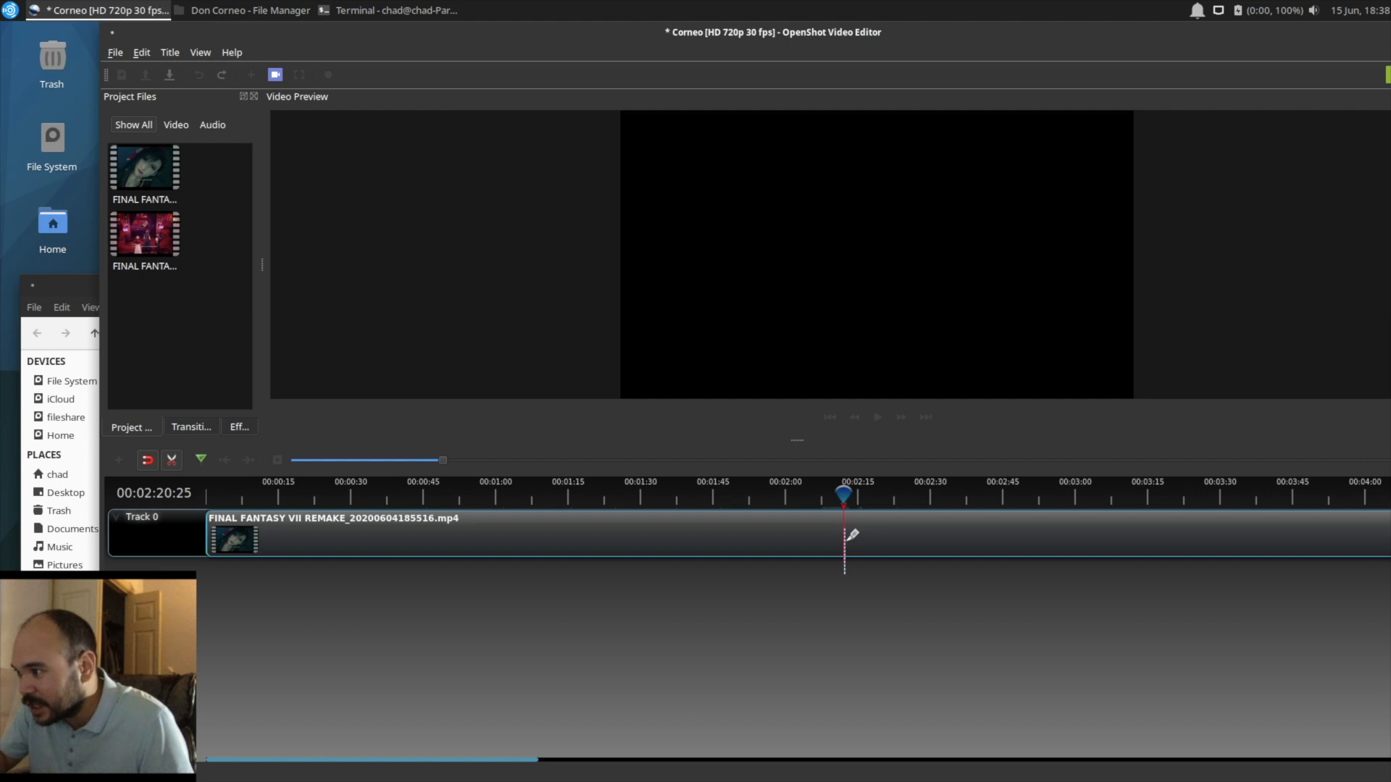
click(176, 459)
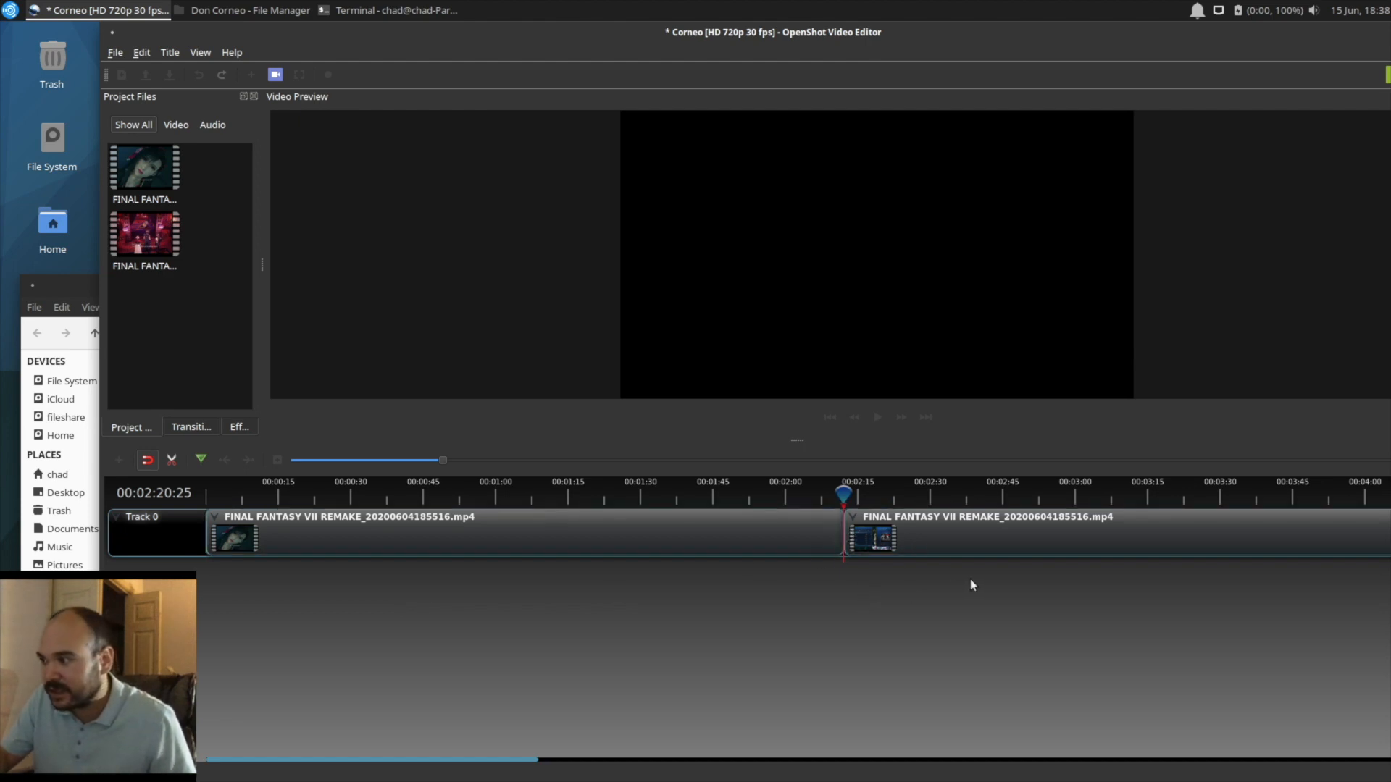
Step: Split the first clip's remaining part at 00:04:03:07, where the gameplay shows the Corneo statue
scroll(959, 549, right, 4)
scroll(959, 549, right, 4)
click(590, 498)
drag(591, 495, 784, 494)
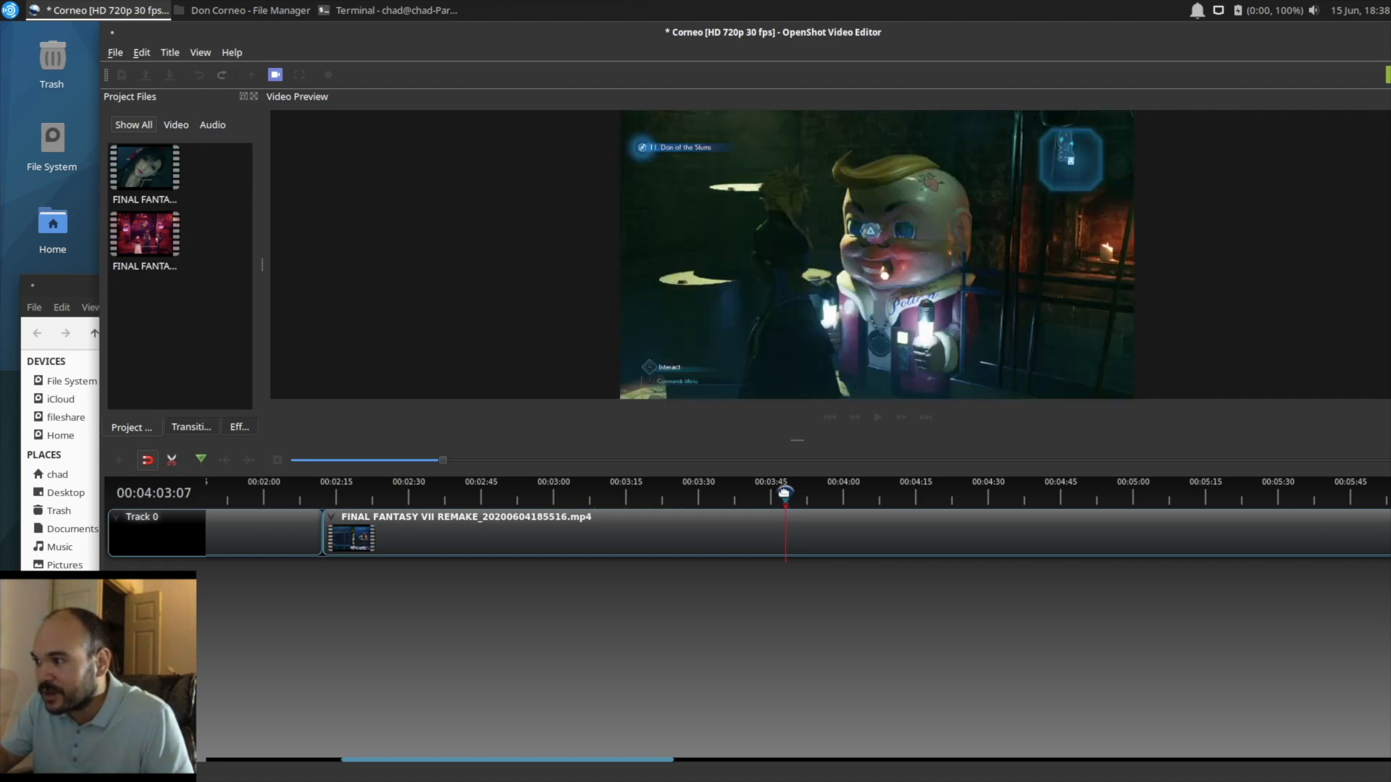
click(178, 468)
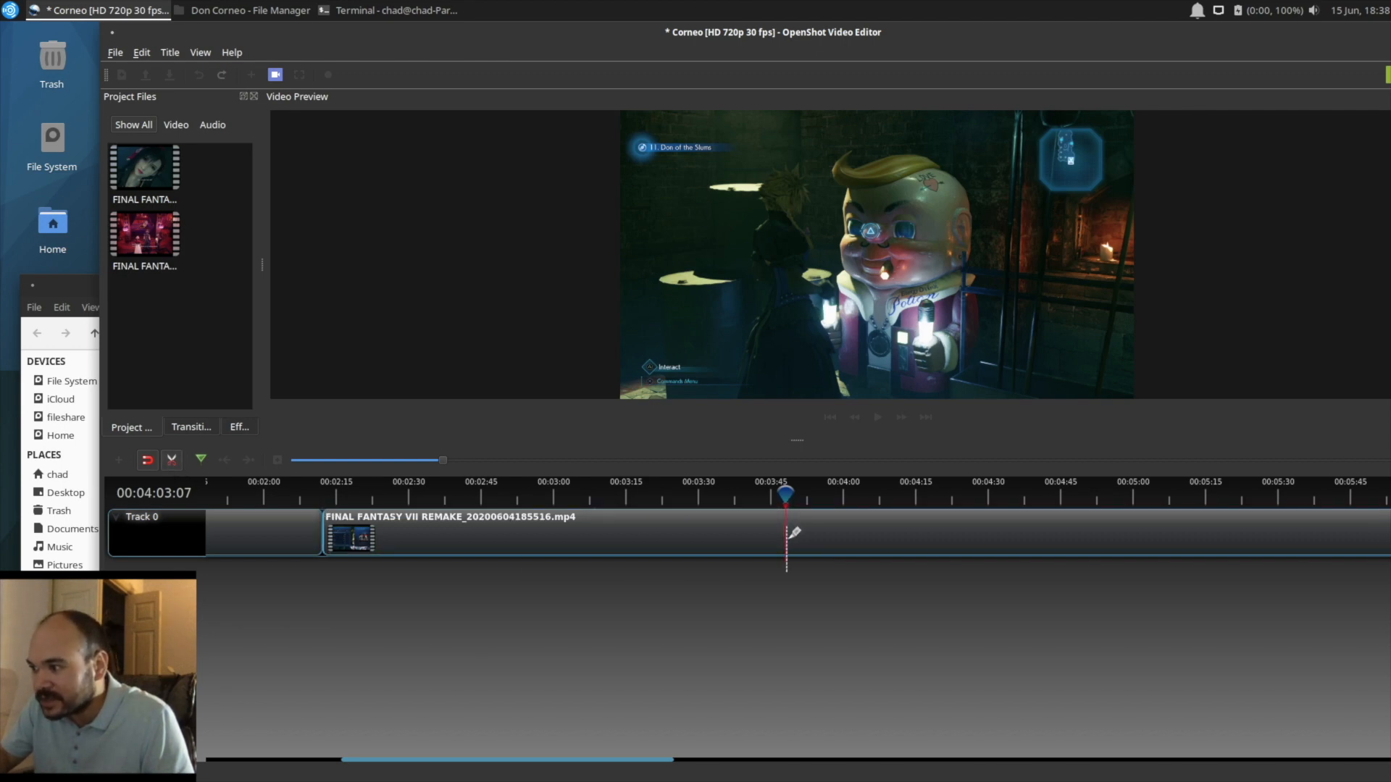
click(793, 534)
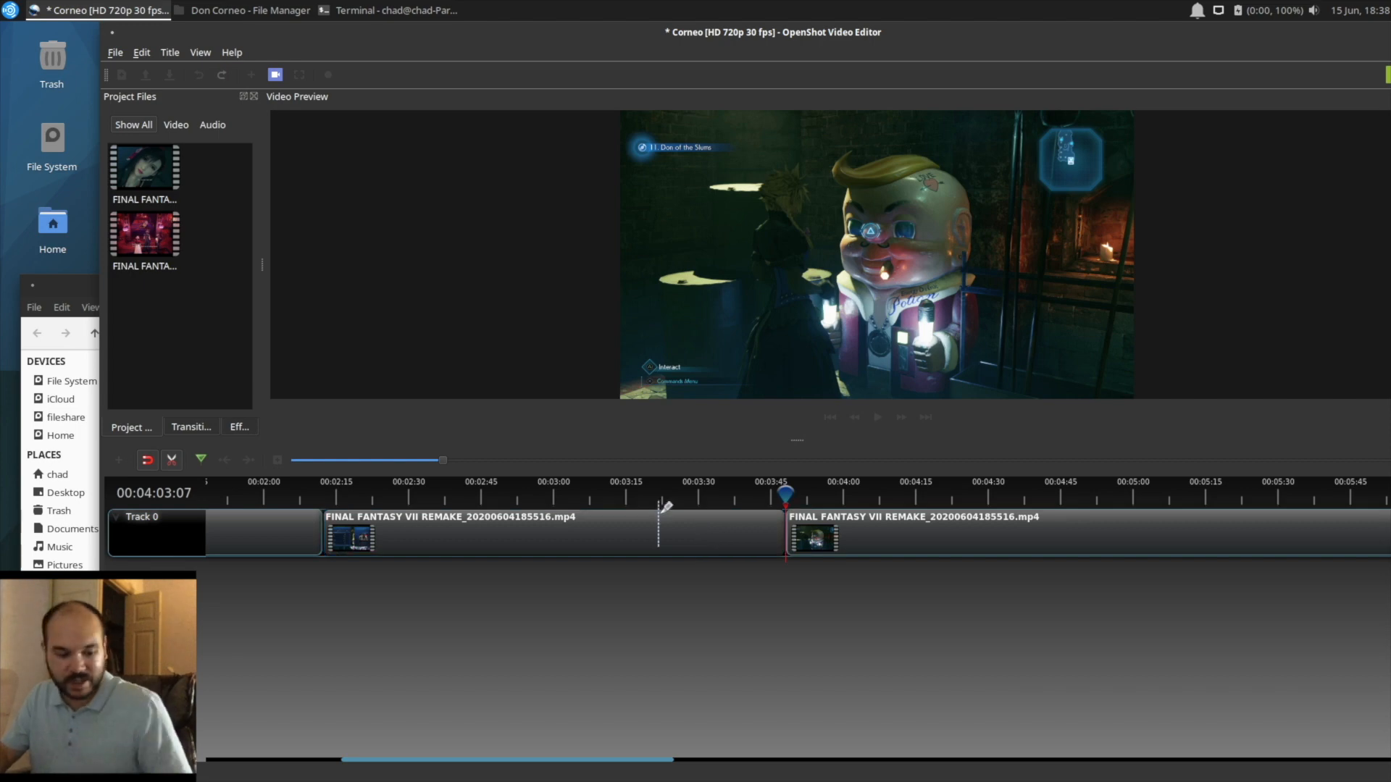
click(178, 463)
Step: Delete the segment between the two cuts and move the following part back against the first segment to close the gap
click(497, 536)
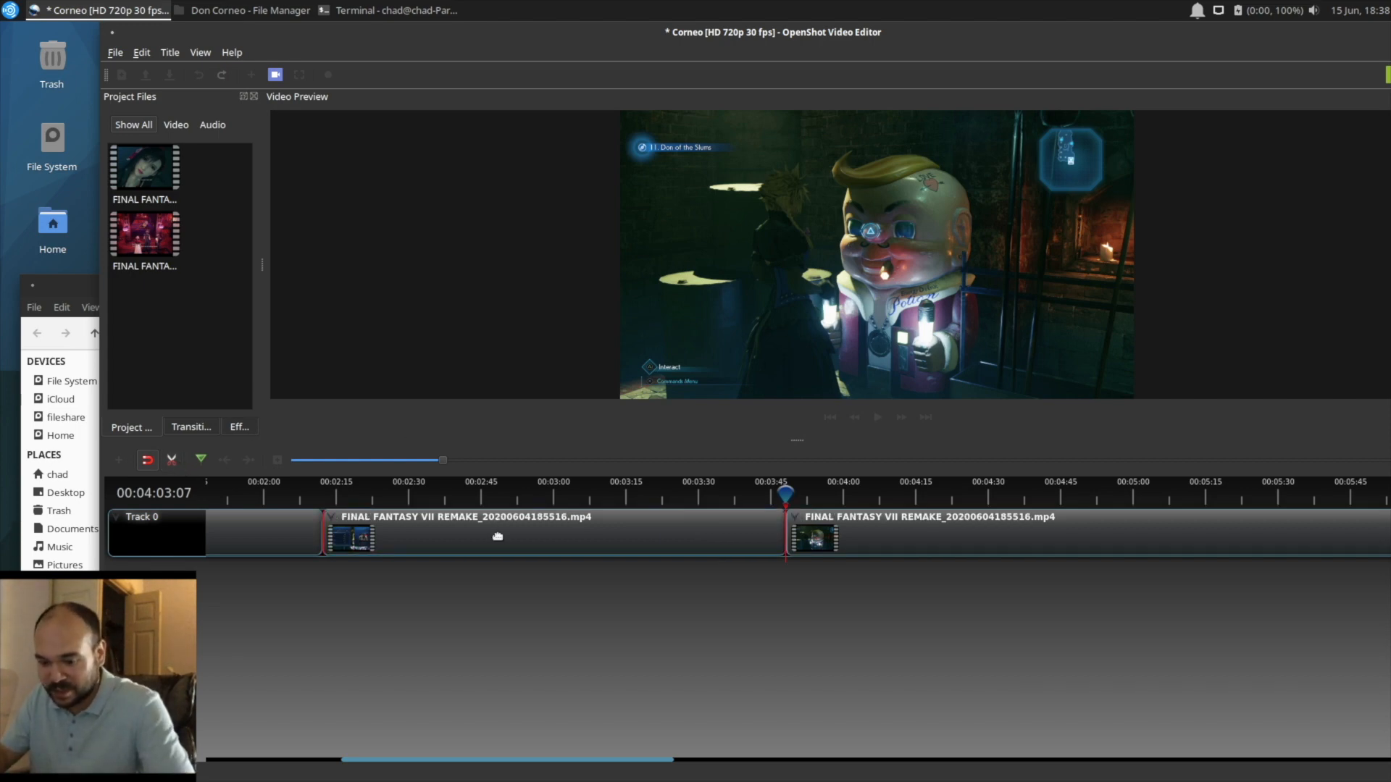
key(Delete)
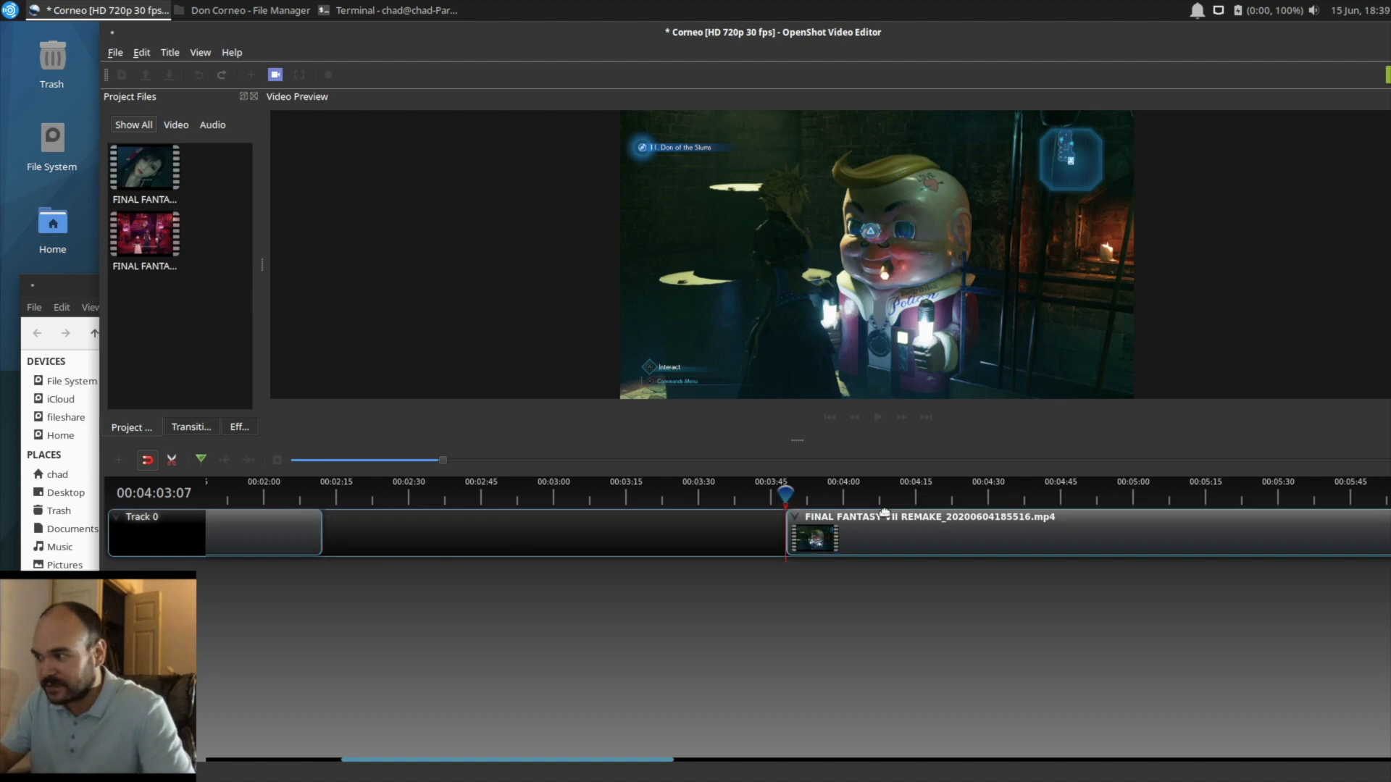
key(ctrl+s)
drag(849, 534, 388, 520)
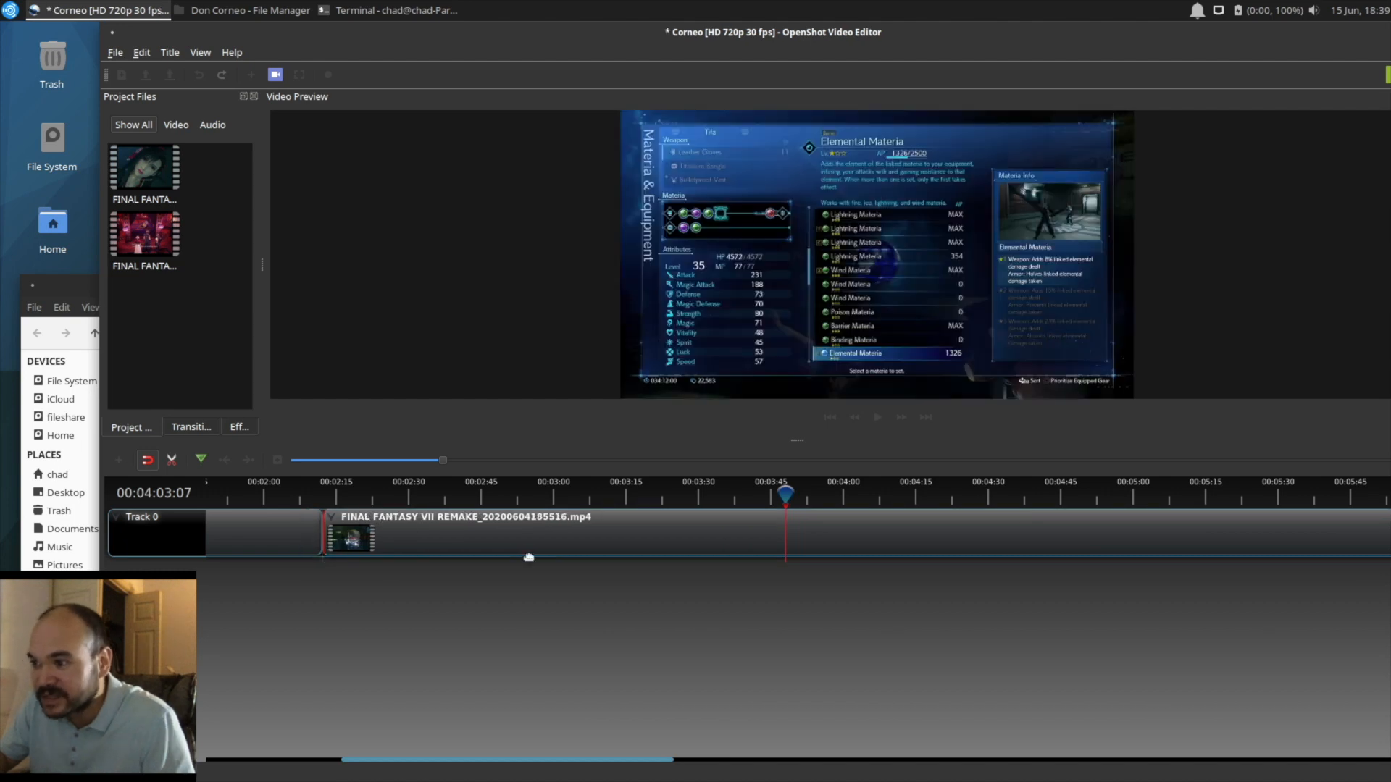
Step: Move the FINAL FANTASY VII REMAKE_20200604185814.mp4 clip back on Track 0 so it follows the end of the shortened first footage
scroll(917, 591, right, 3)
scroll(915, 591, right, 5)
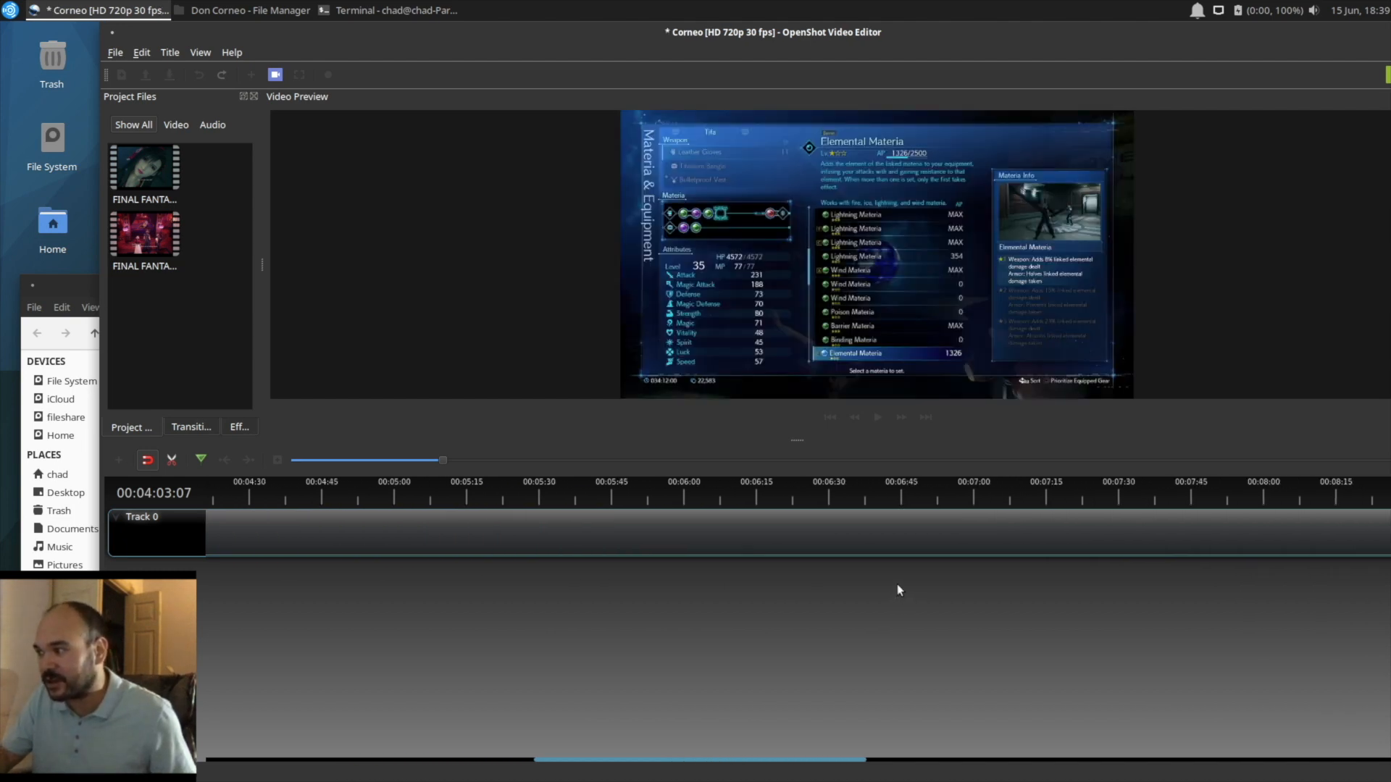
scroll(898, 584, right, 3)
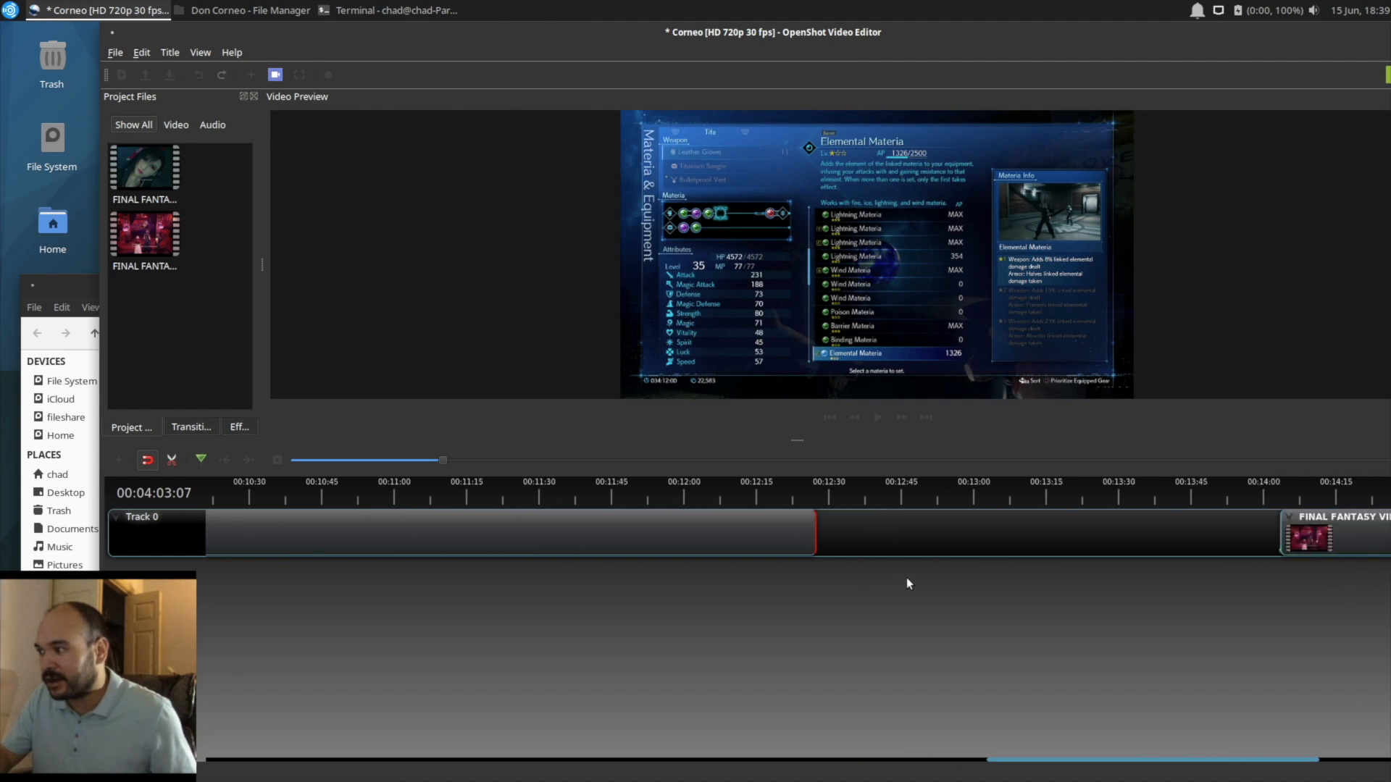
drag(1077, 529, 851, 519)
Step: Find where the game's main menu opens at 00:11:24:15 and split the clip there
scroll(572, 576, left, 3)
scroll(548, 511, left, 1)
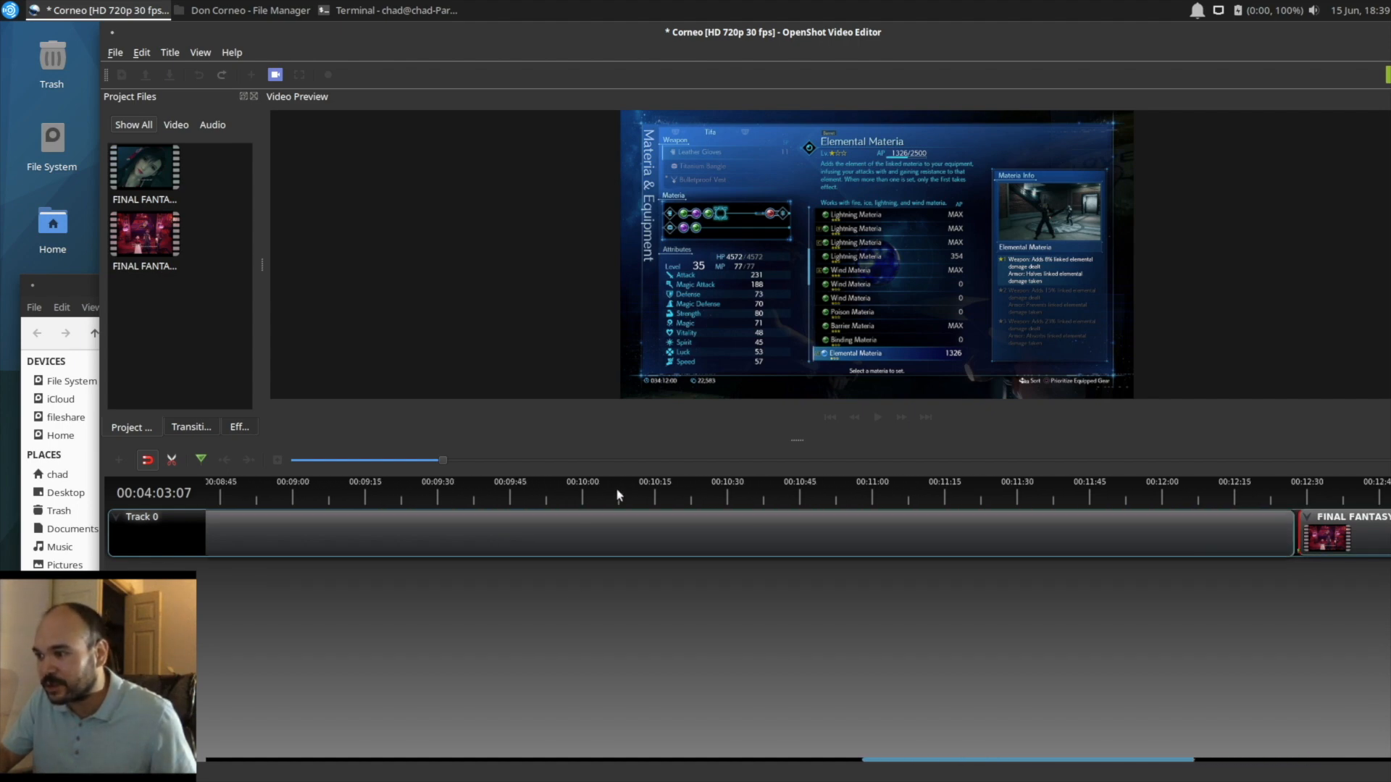
click(617, 492)
click(804, 491)
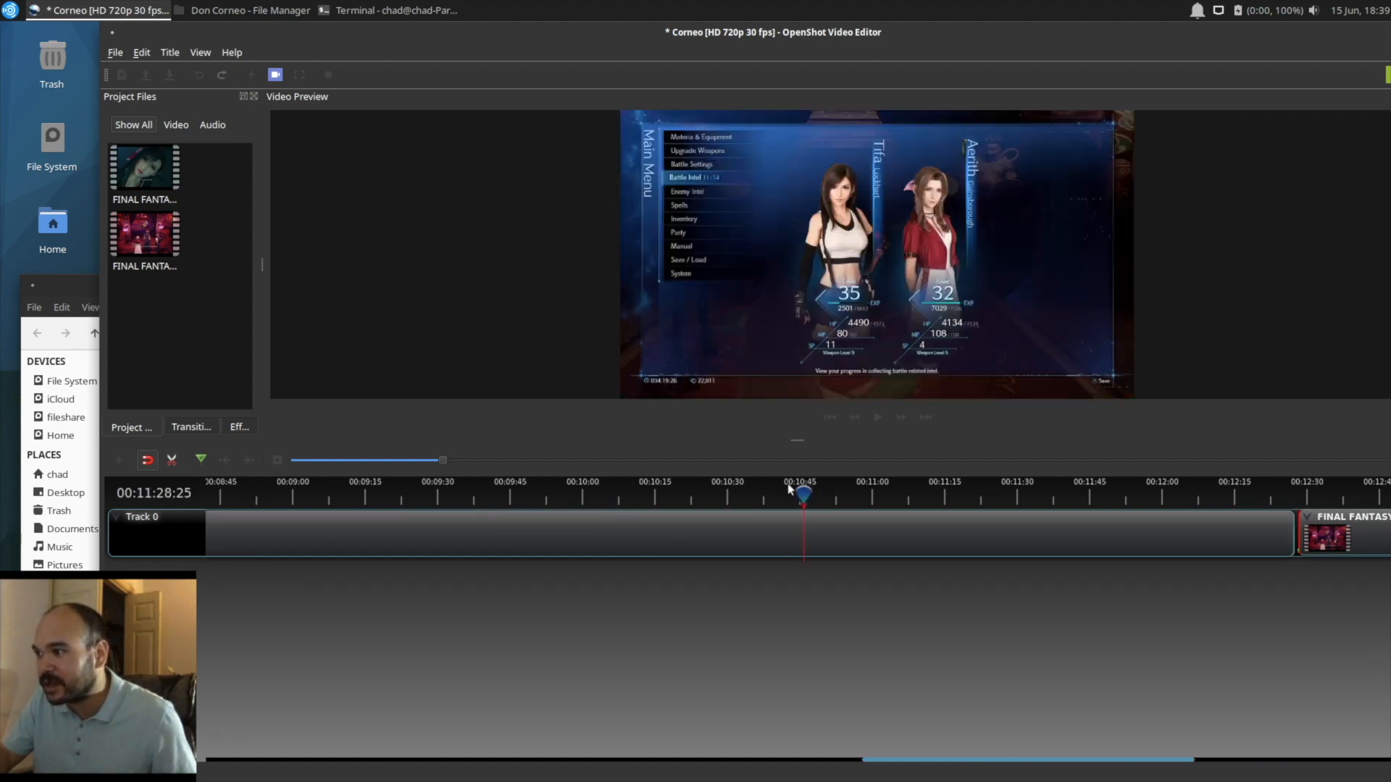
drag(780, 484, 782, 493)
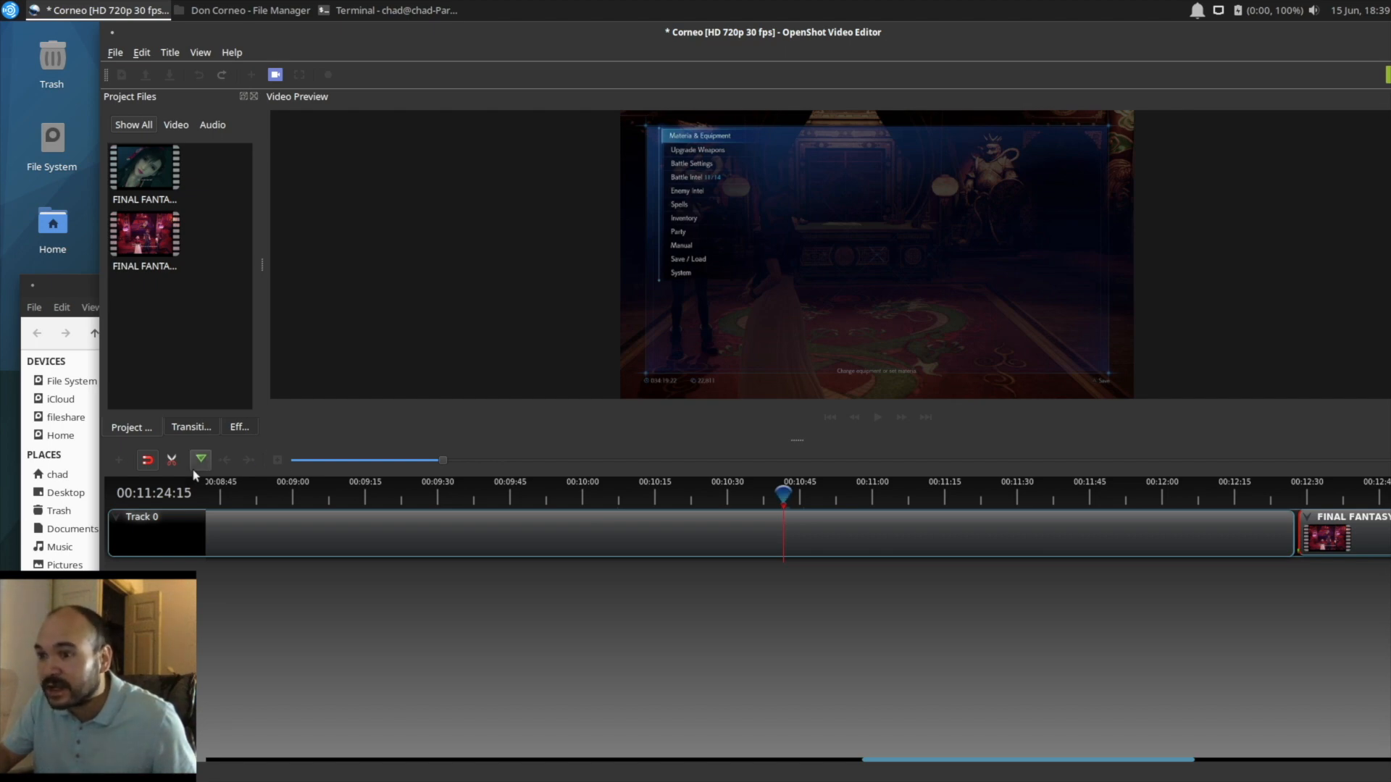
click(173, 460)
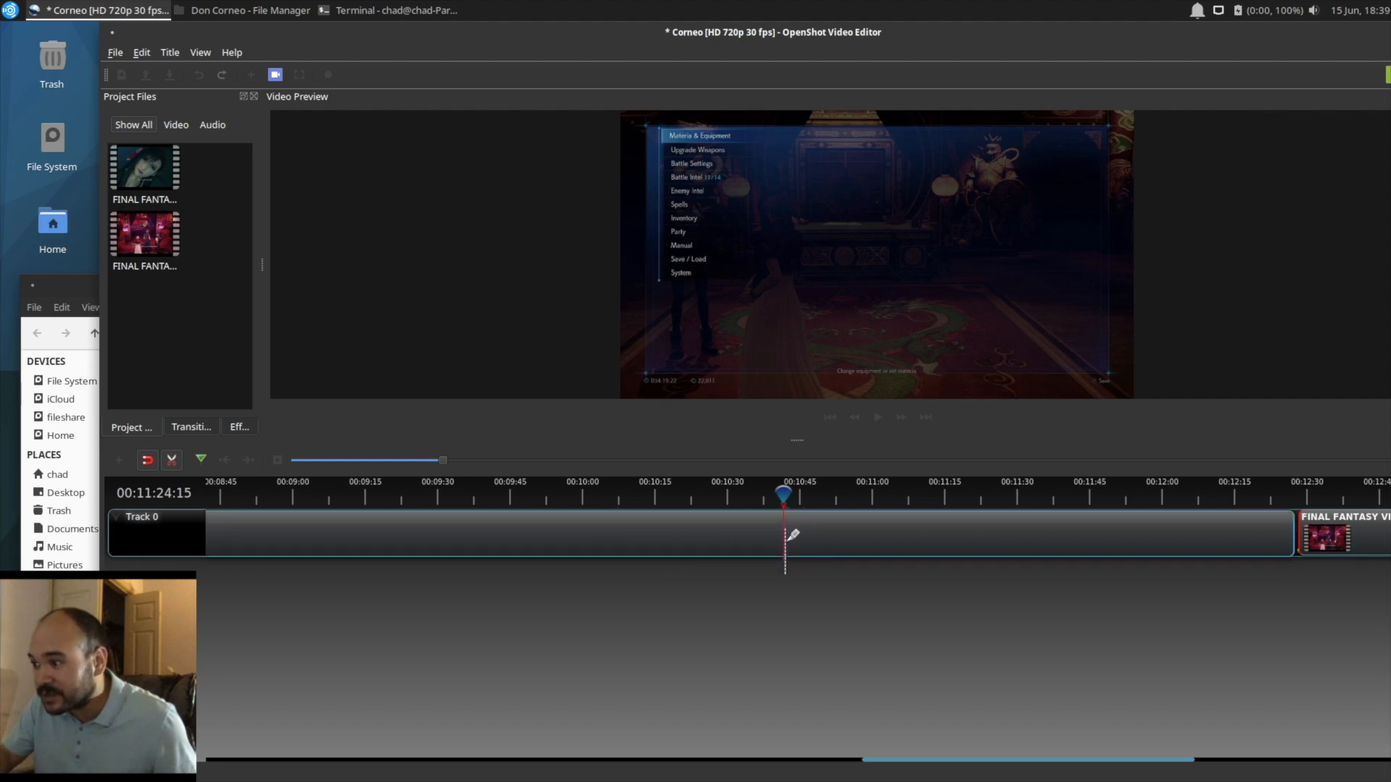
click(784, 535)
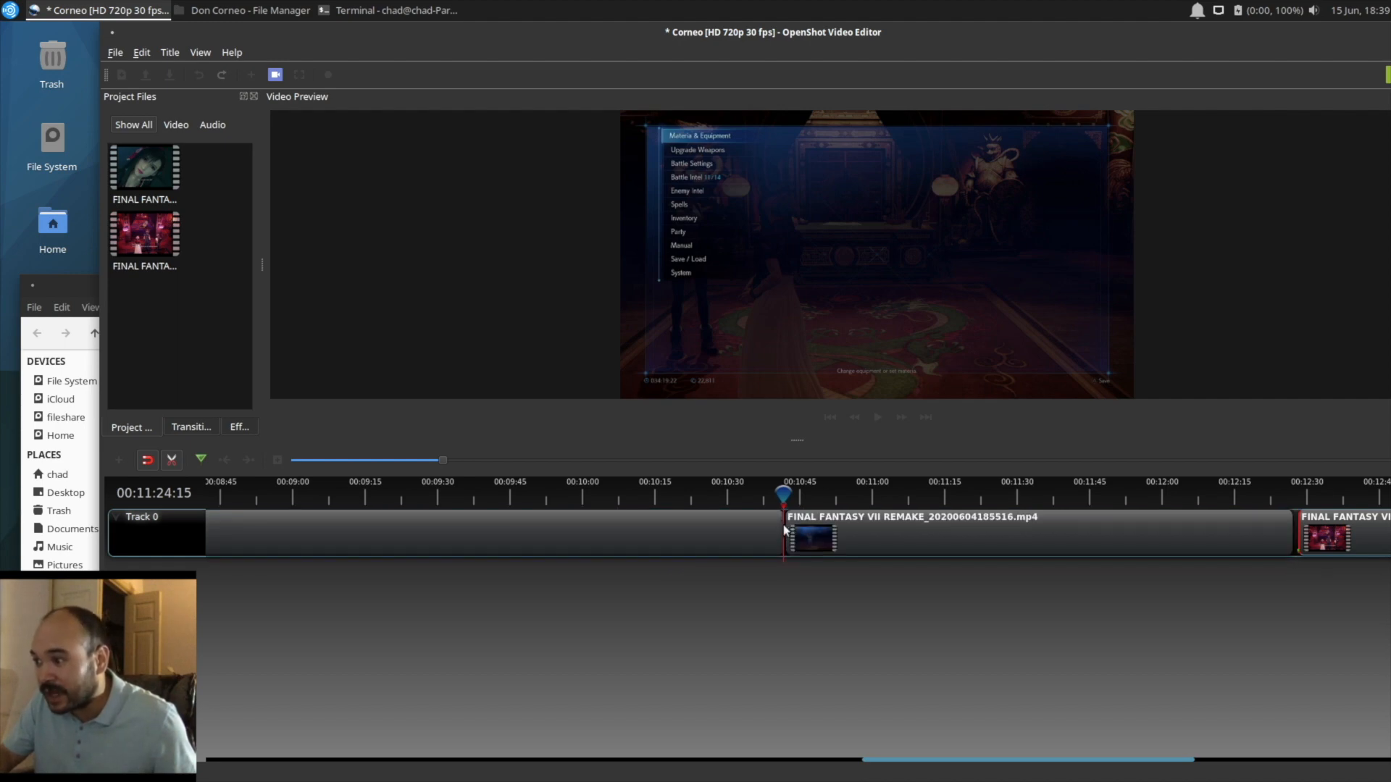
click(174, 460)
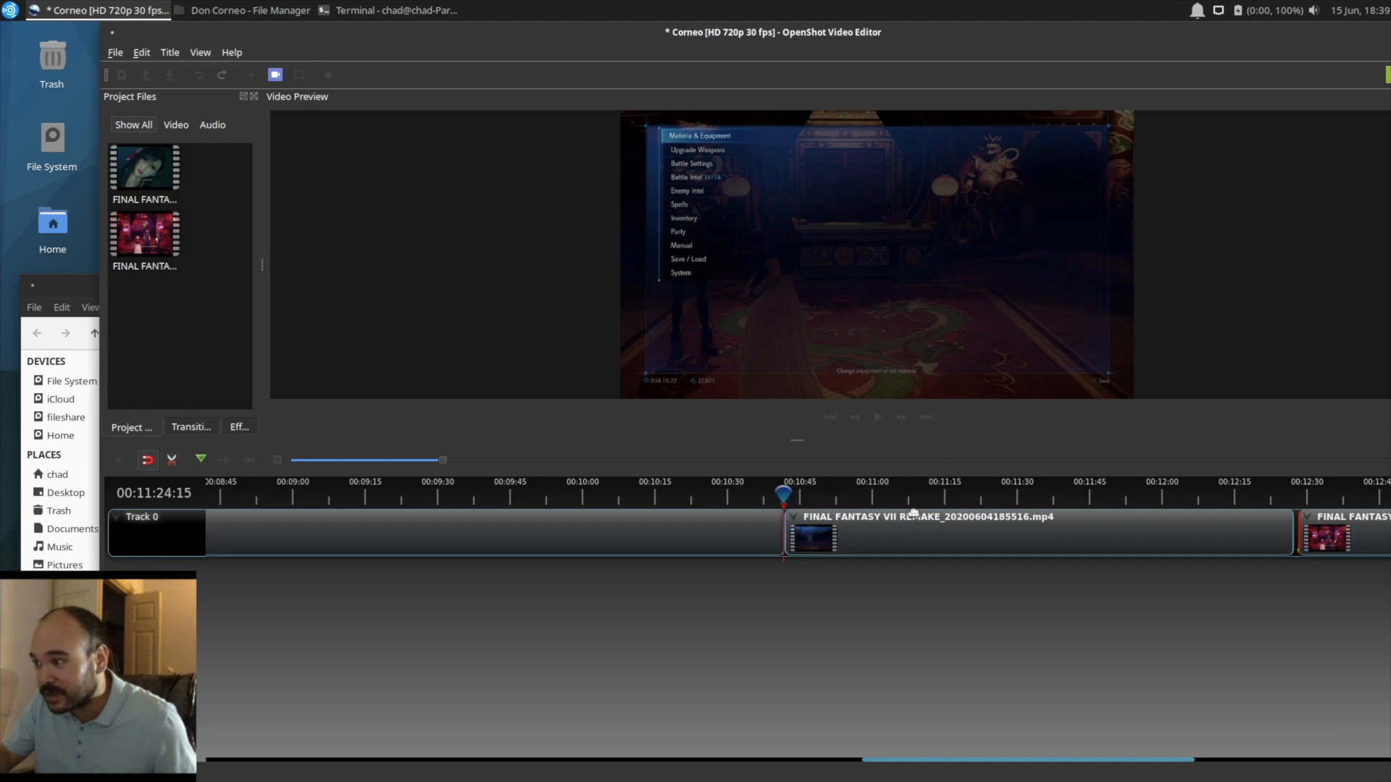
Step: Split the same clip again at 00:12:06:18, on the game's save screen
drag(785, 495, 973, 495)
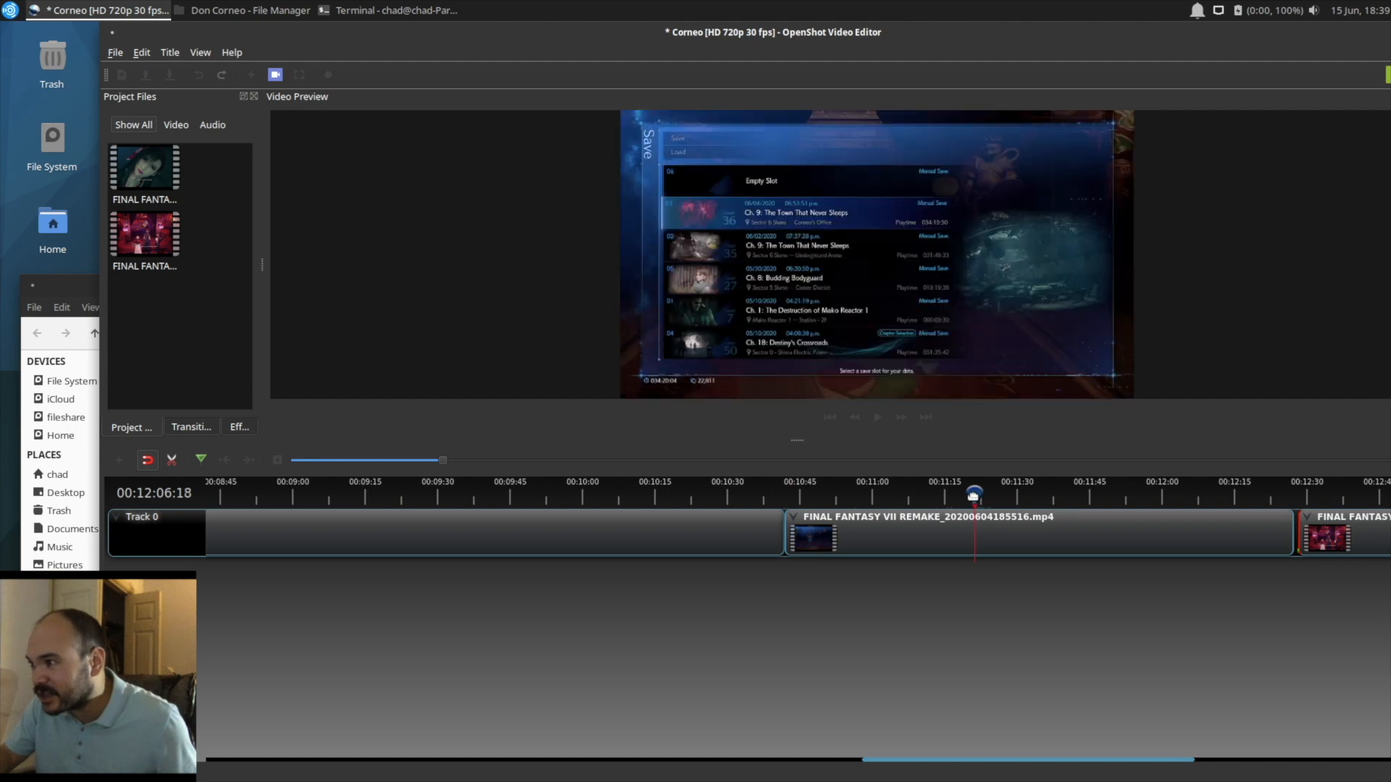
click(171, 461)
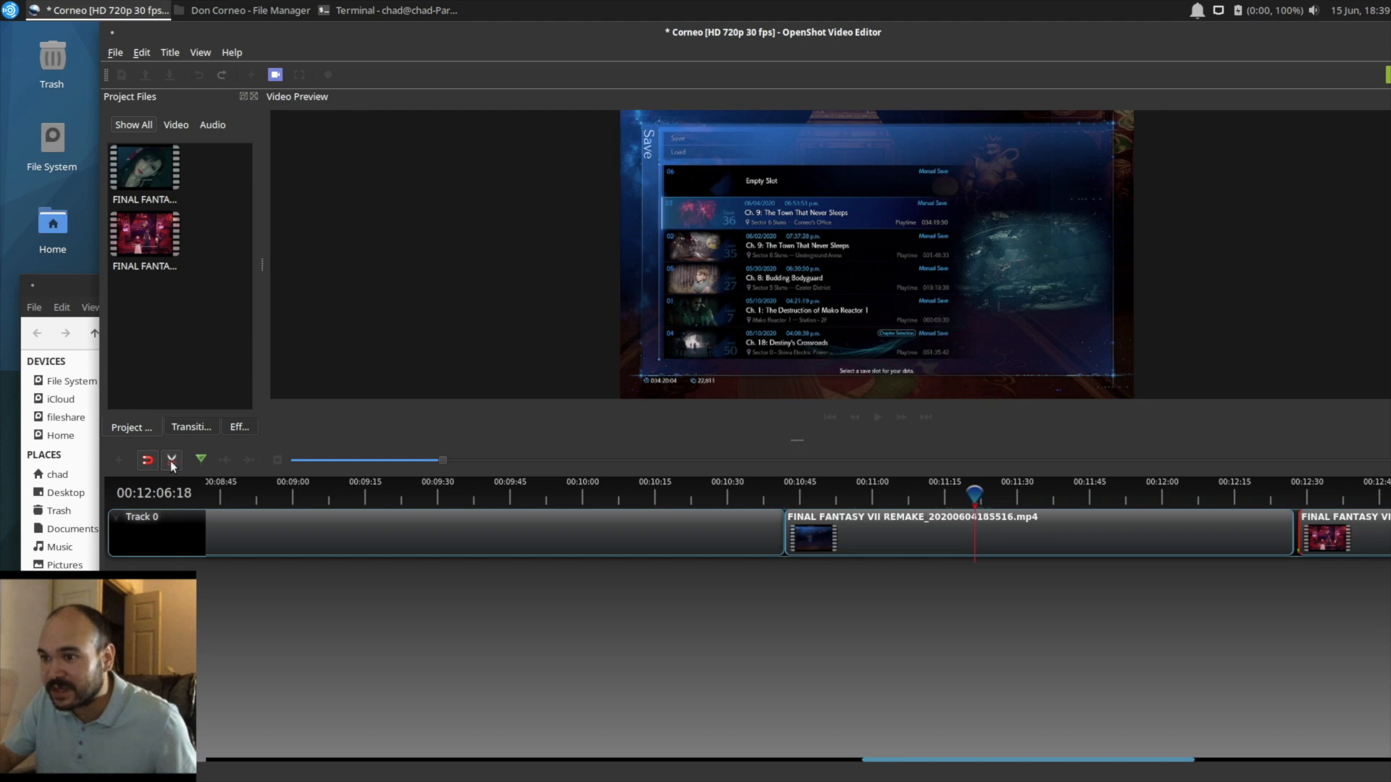
click(980, 536)
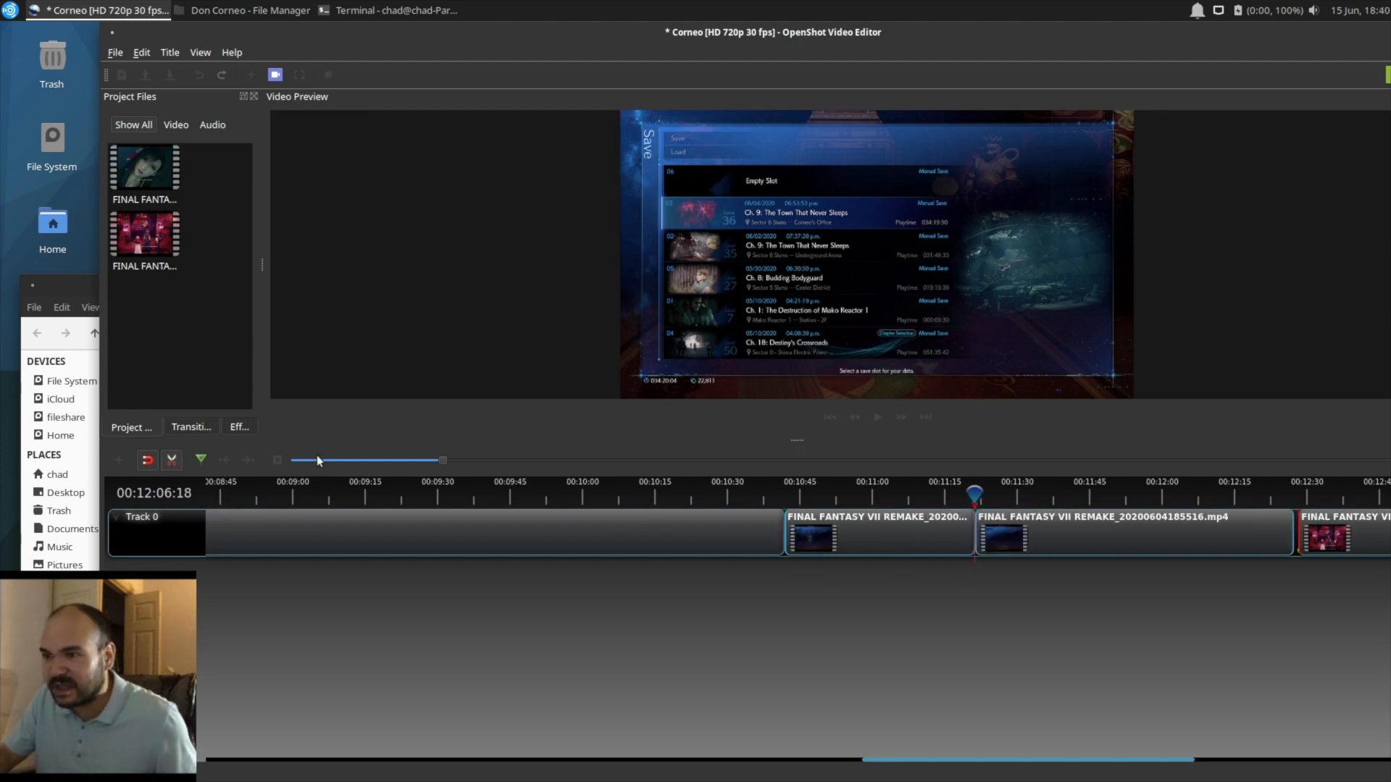
click(171, 459)
Step: Delete the menu segment between the last two cuts and move both following clips back to close the gap
click(889, 535)
click(831, 498)
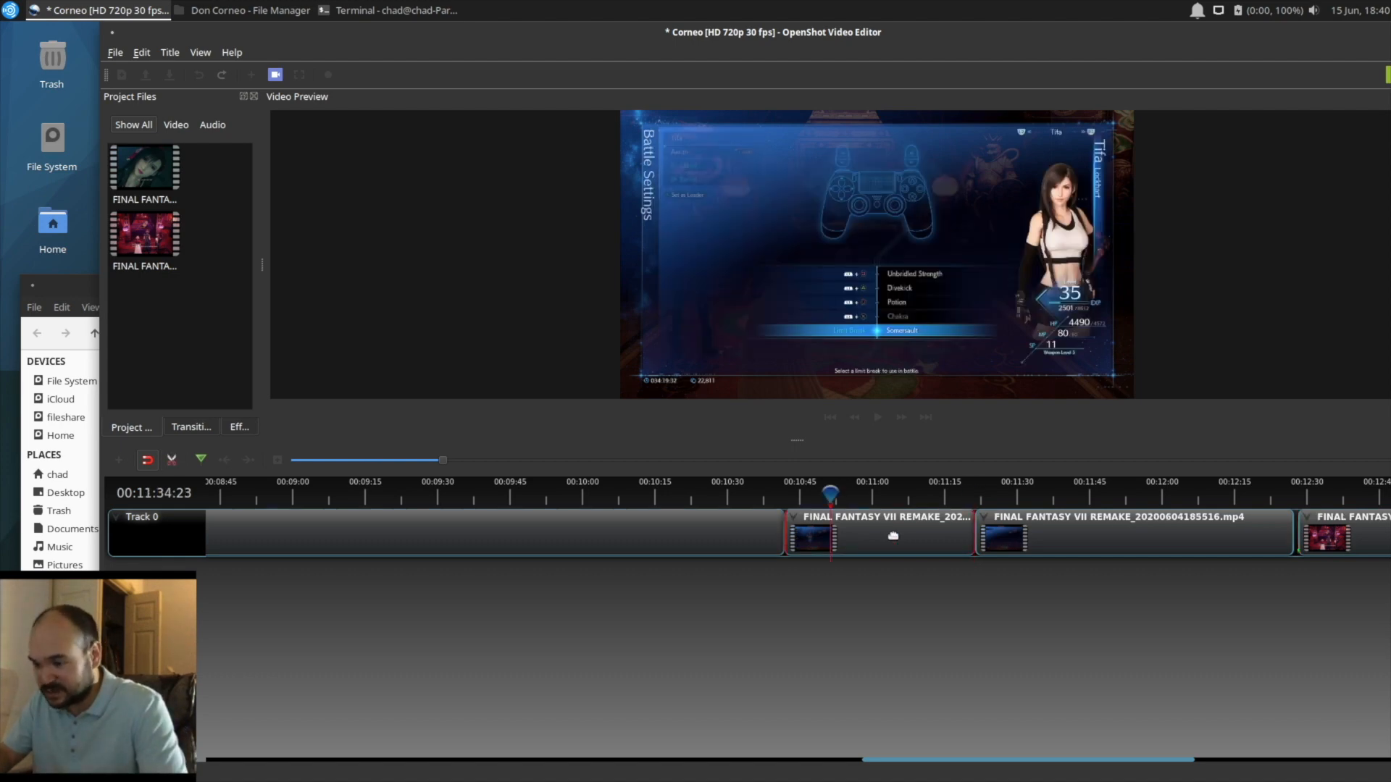
key(Delete)
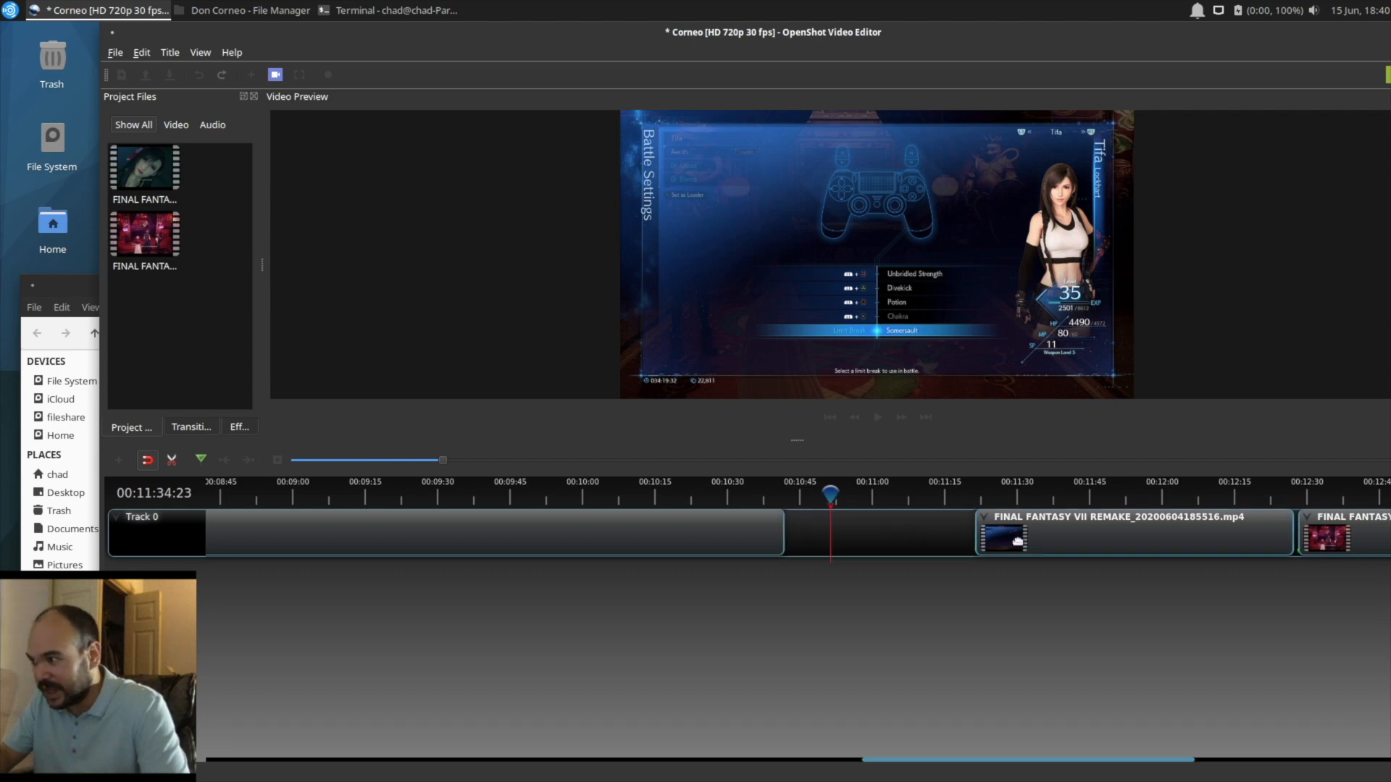
drag(1007, 534, 827, 530)
drag(1333, 540, 1138, 539)
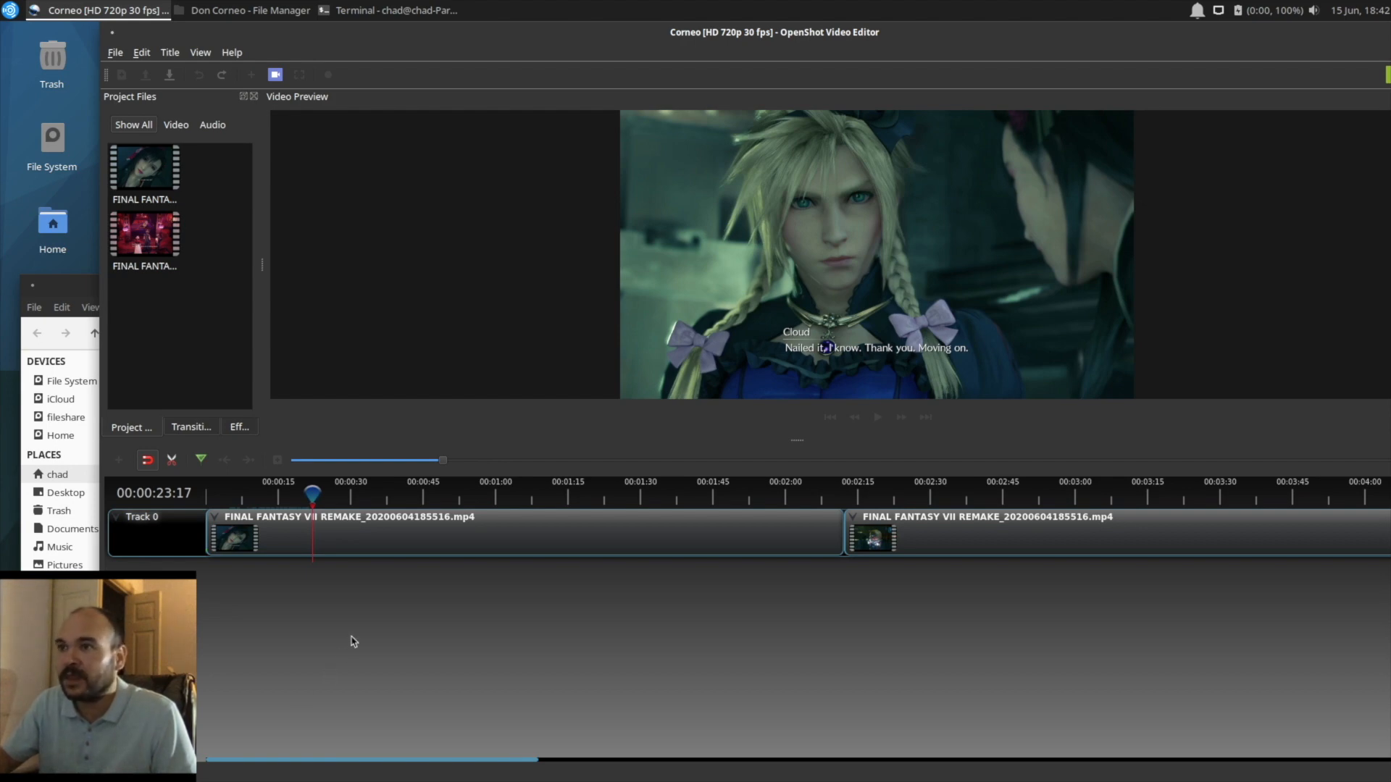
Step: Start a video export of the Corneo project as MP4 (h.264) and set the video profile to HD 1080p 30 fps (1920x1080)
click(328, 76)
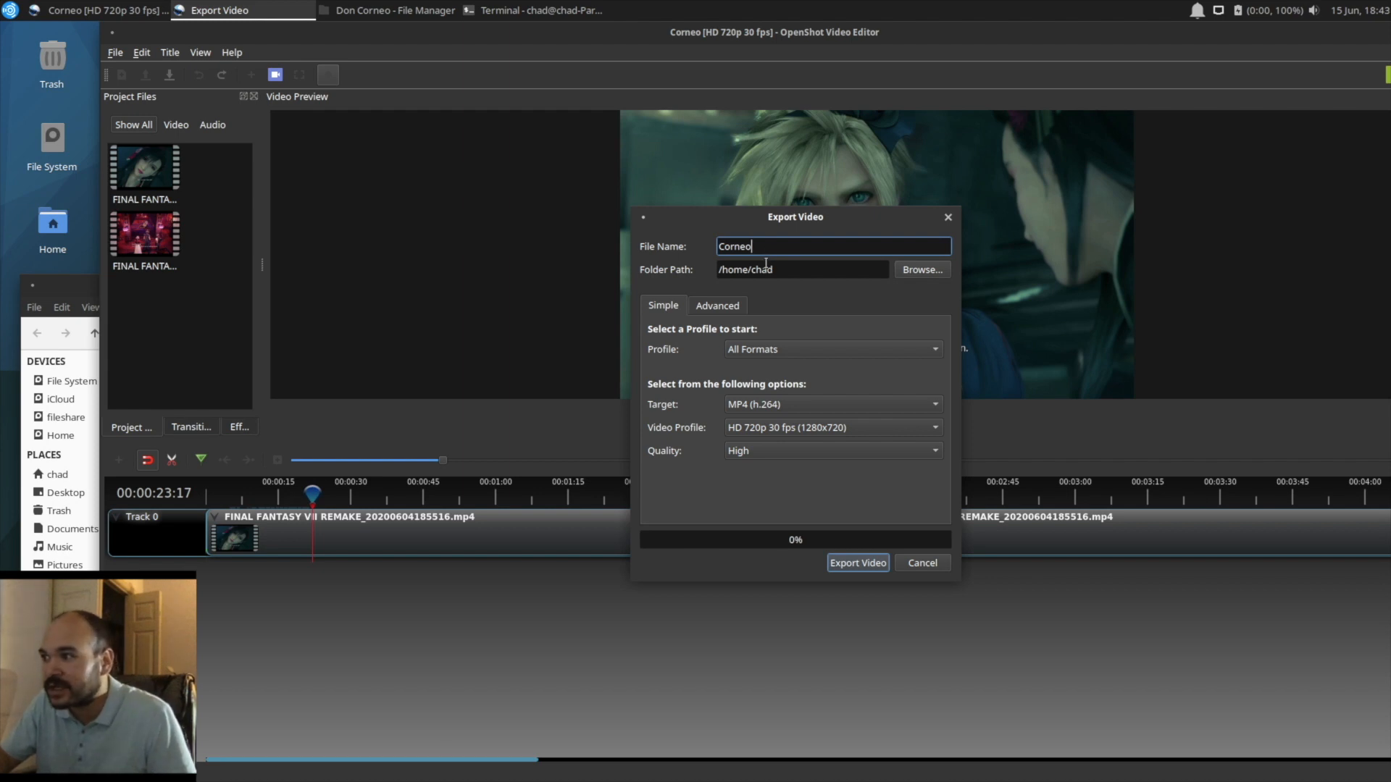
click(743, 350)
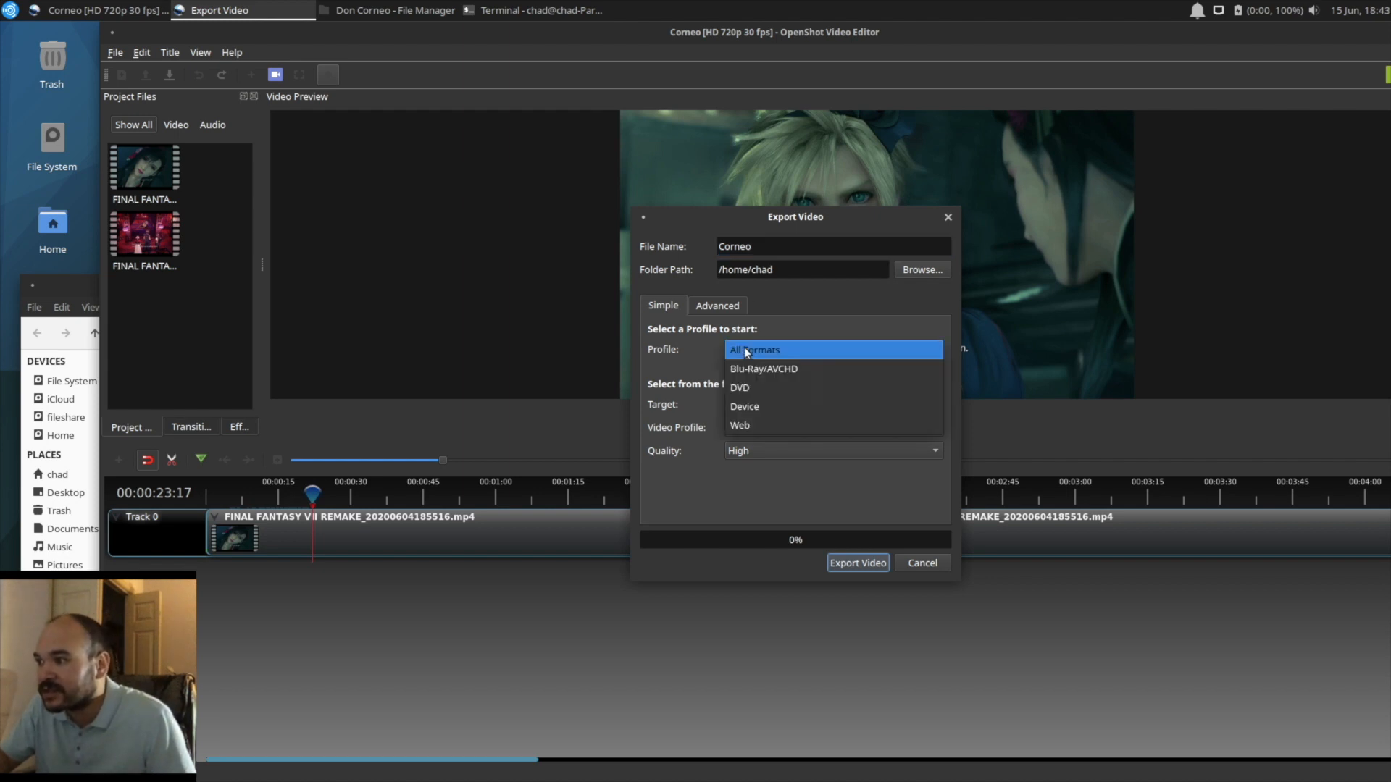
click(745, 348)
click(759, 402)
click(759, 402)
click(782, 428)
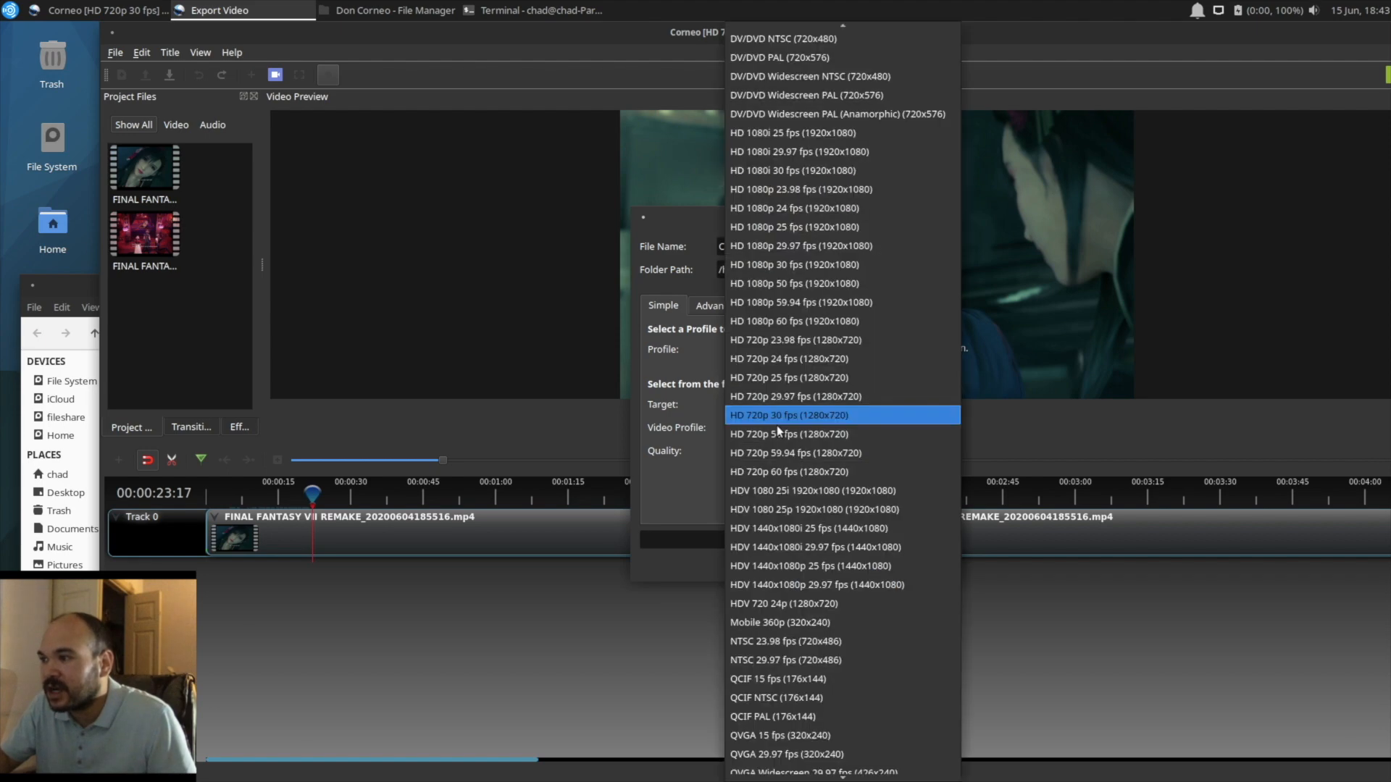
scroll(780, 410, up, 6)
scroll(780, 411, up, 3)
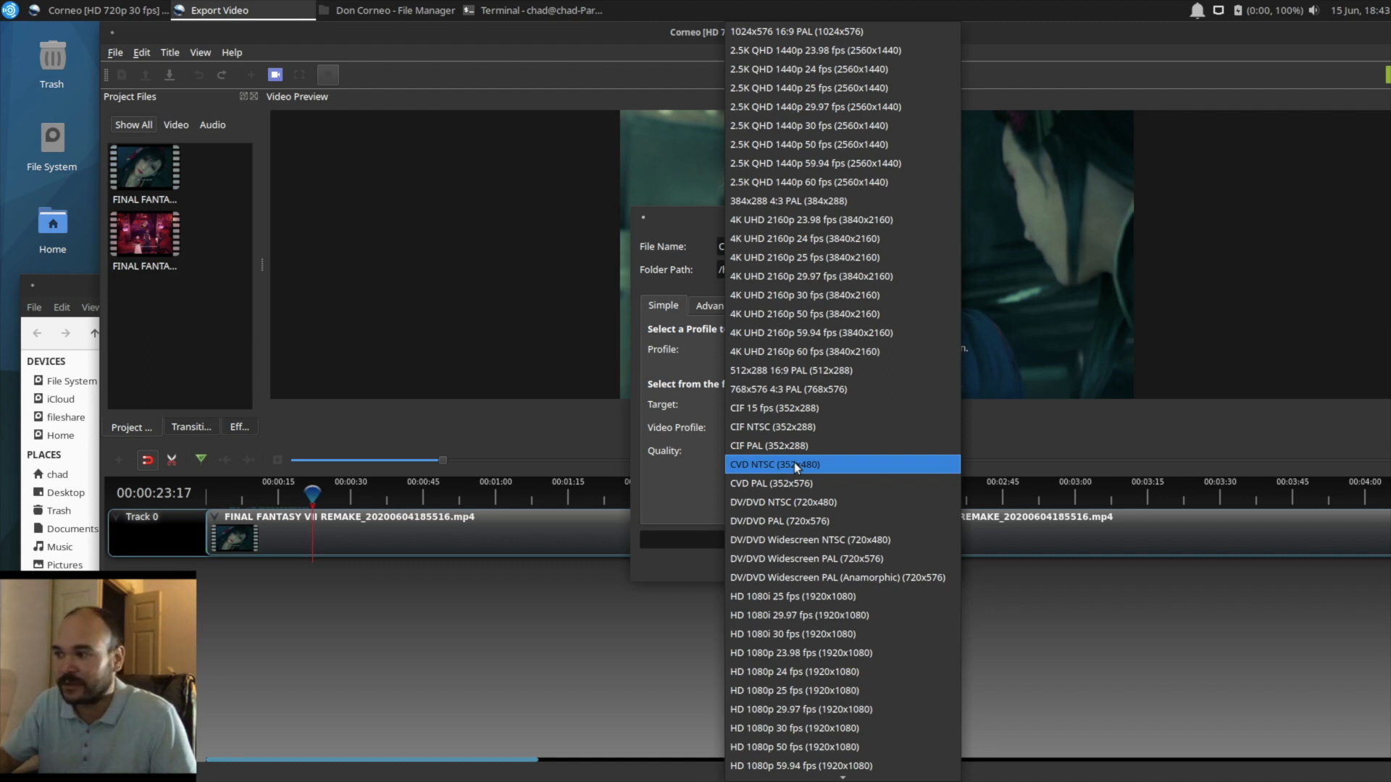
scroll(794, 462, down, 4)
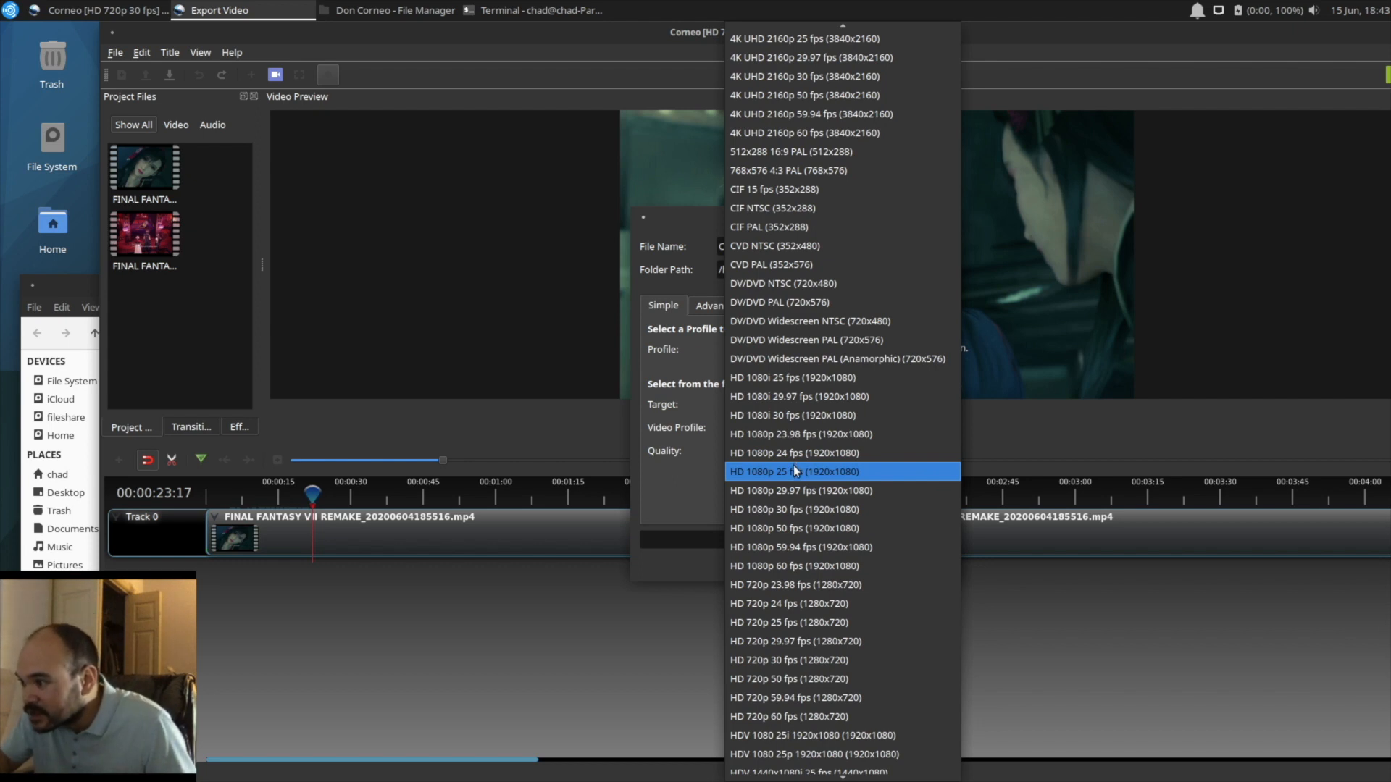
click(759, 510)
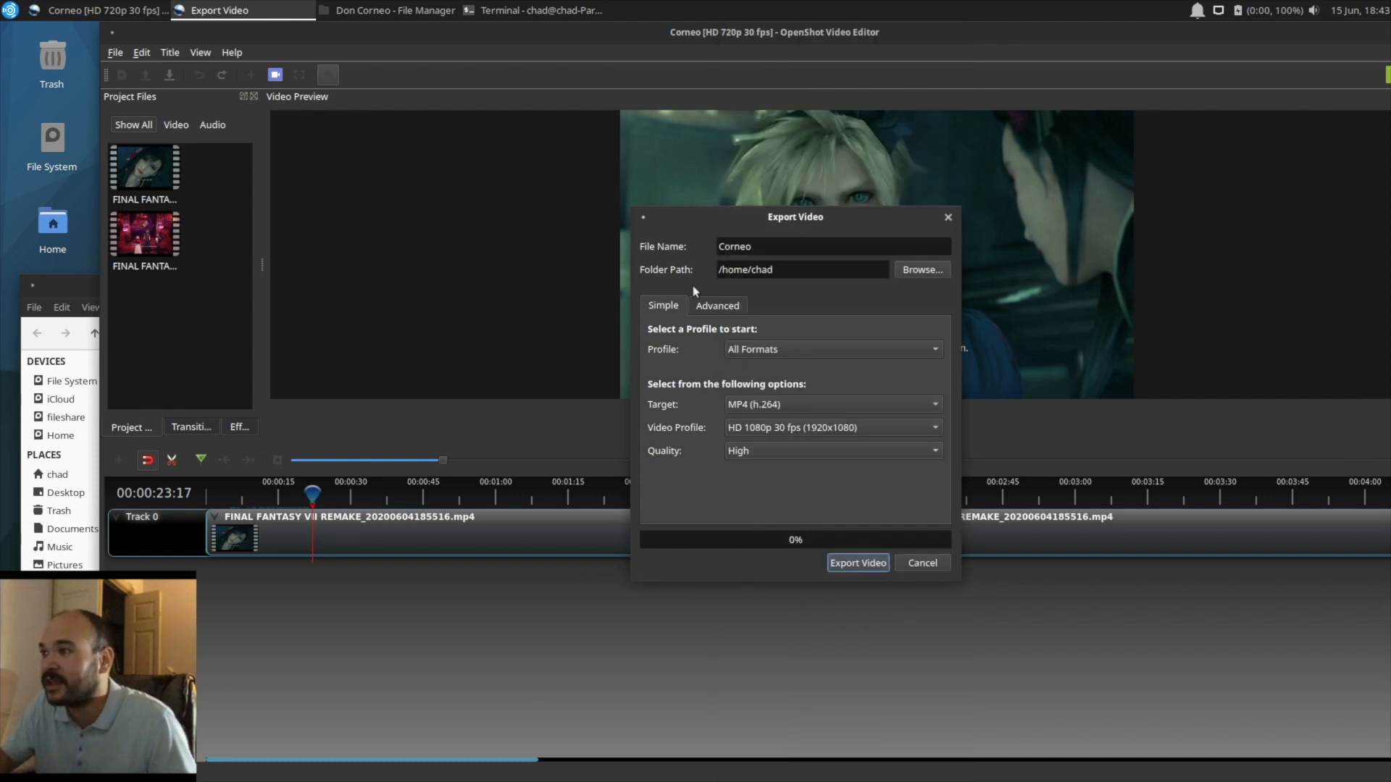
Step: Set the export's video bit rate to 5.00 Mb/s and export the video
click(716, 304)
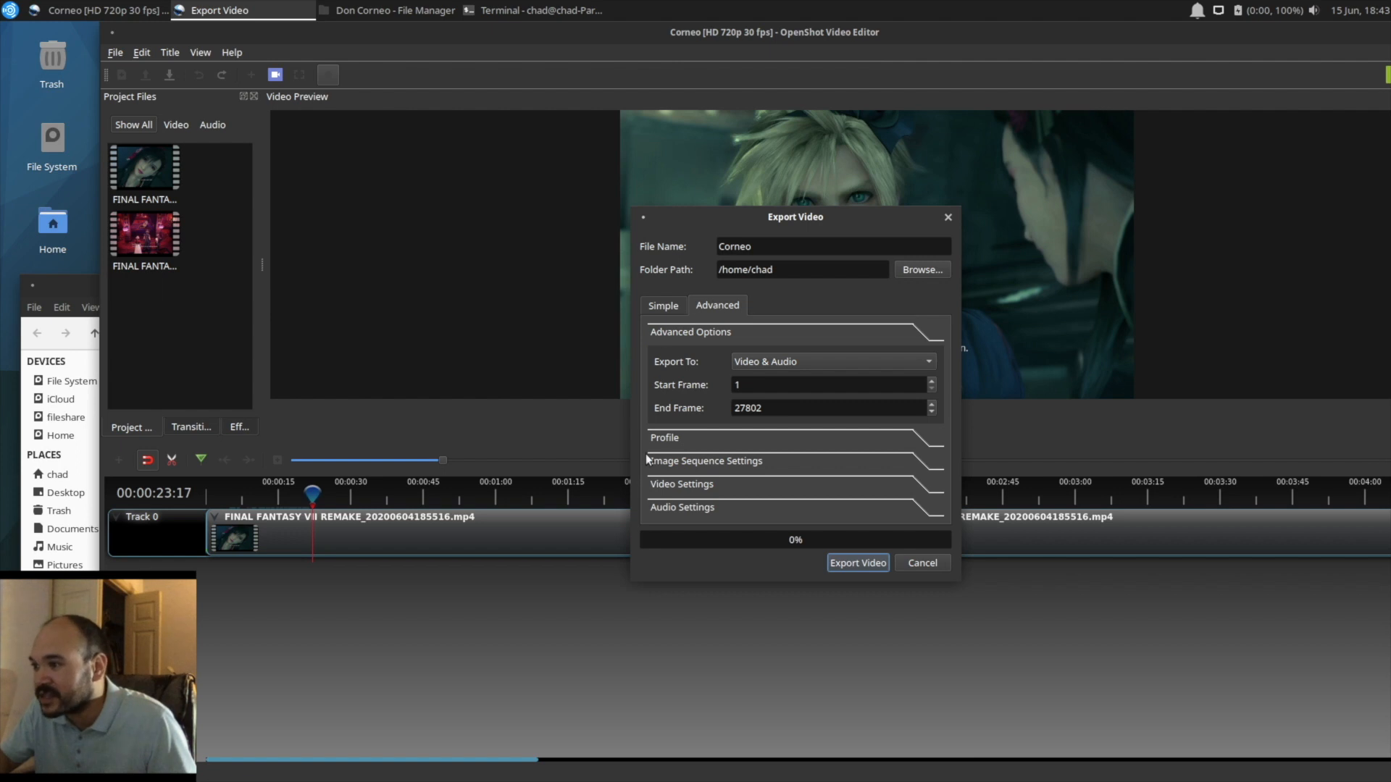
click(672, 484)
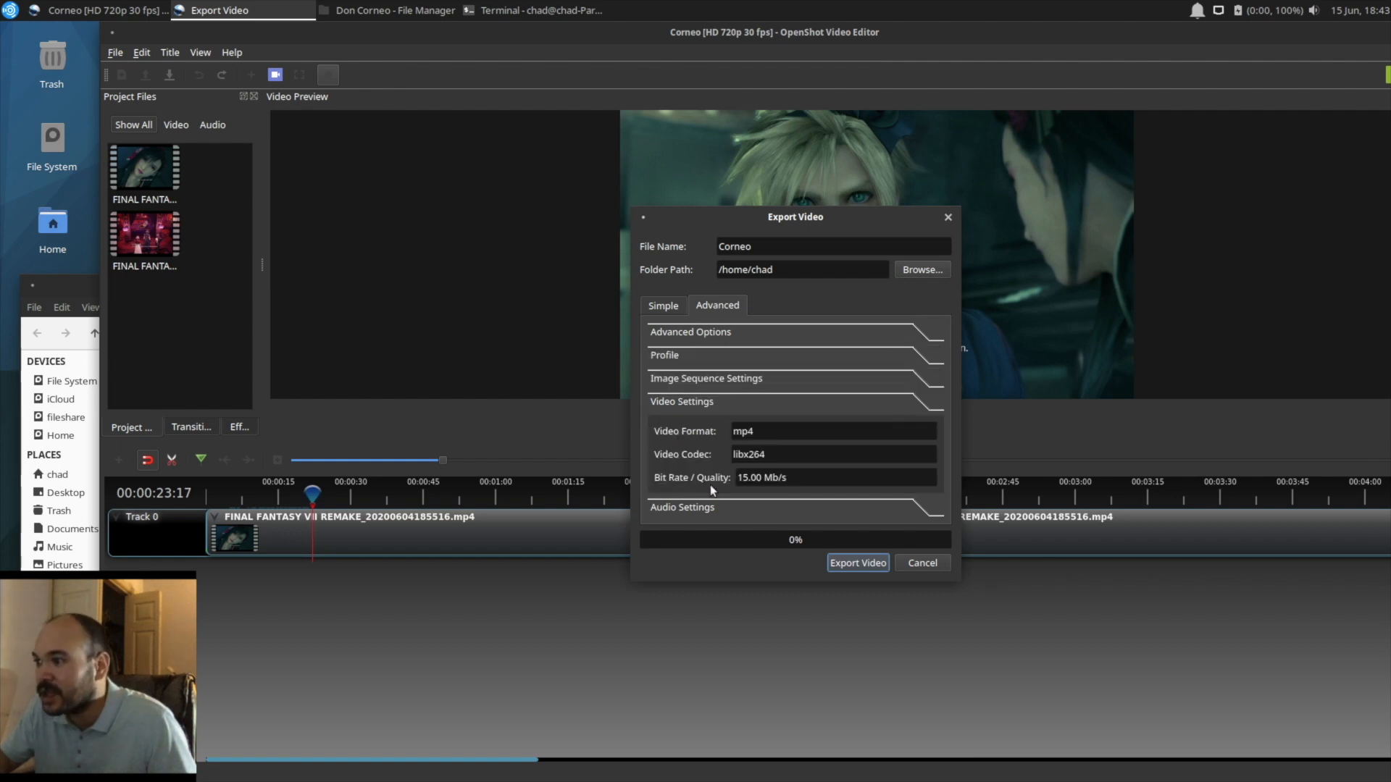
double_click(740, 477)
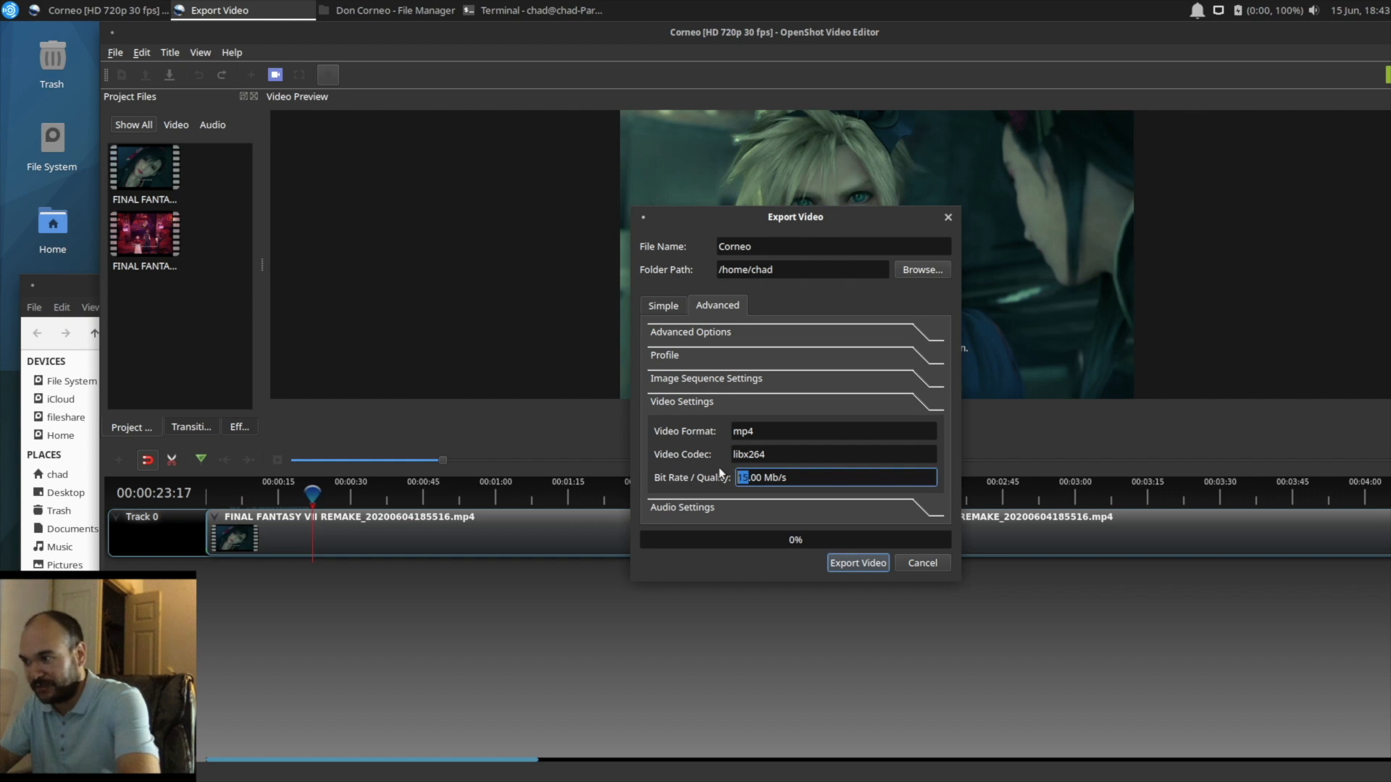
text(5)
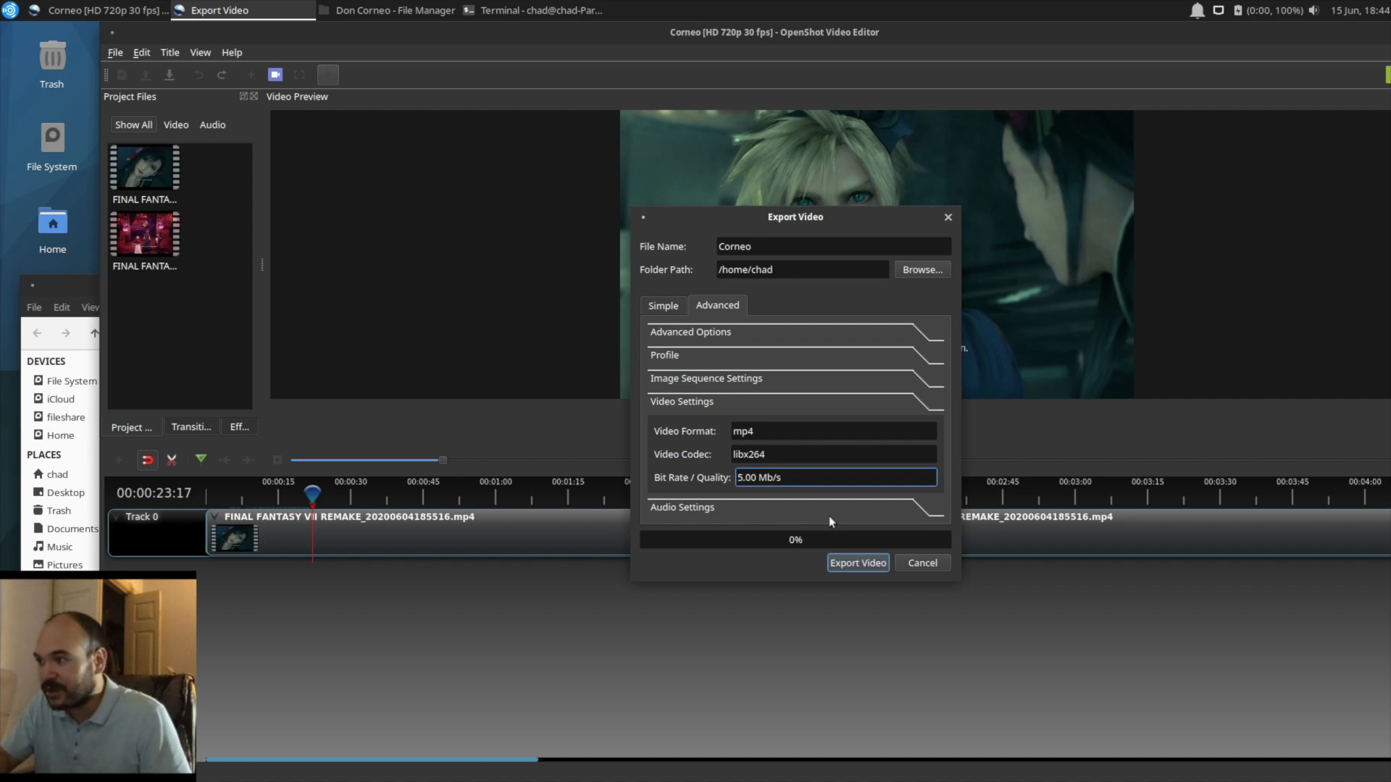
click(664, 308)
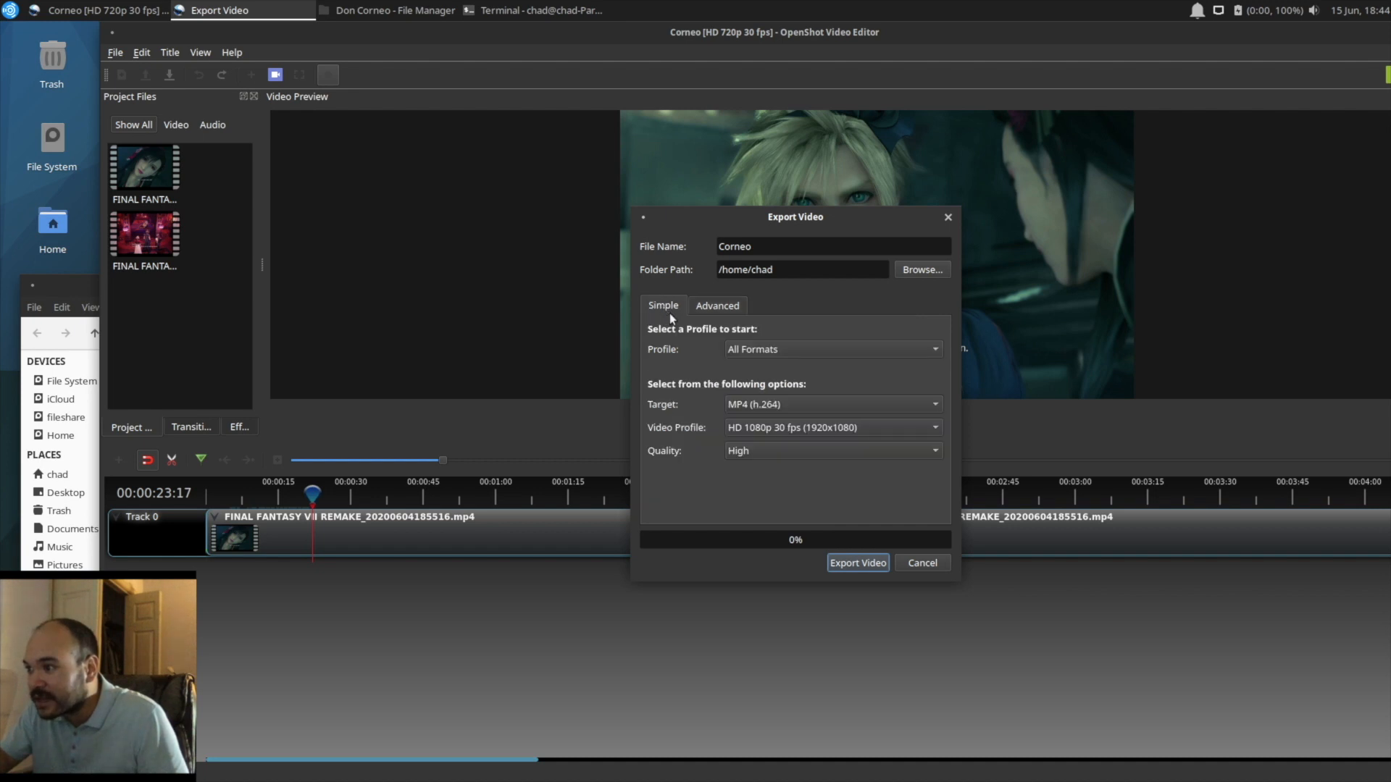
click(860, 563)
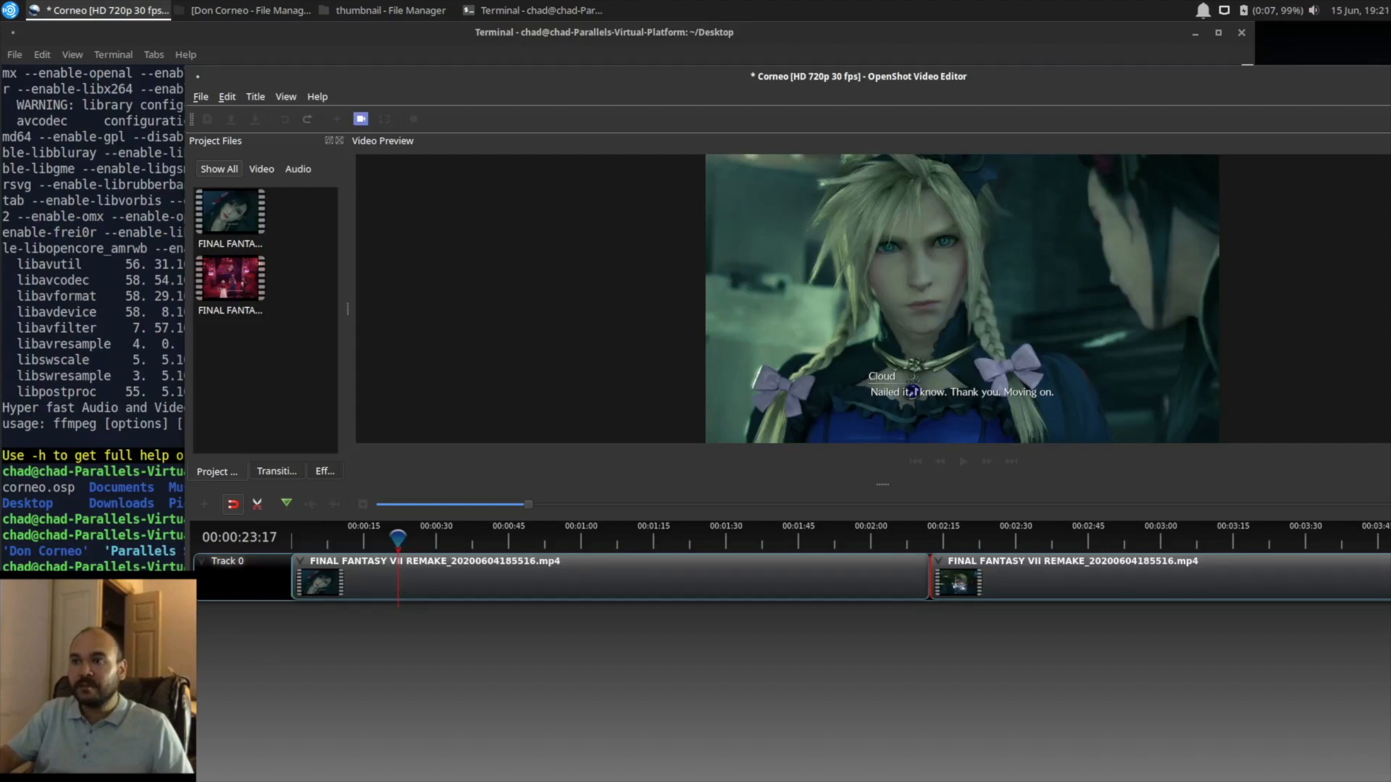
Step: Switch to the terminal, move its window clear of the desktop icons, and list the Desktop folder's files with ls
click(1194, 34)
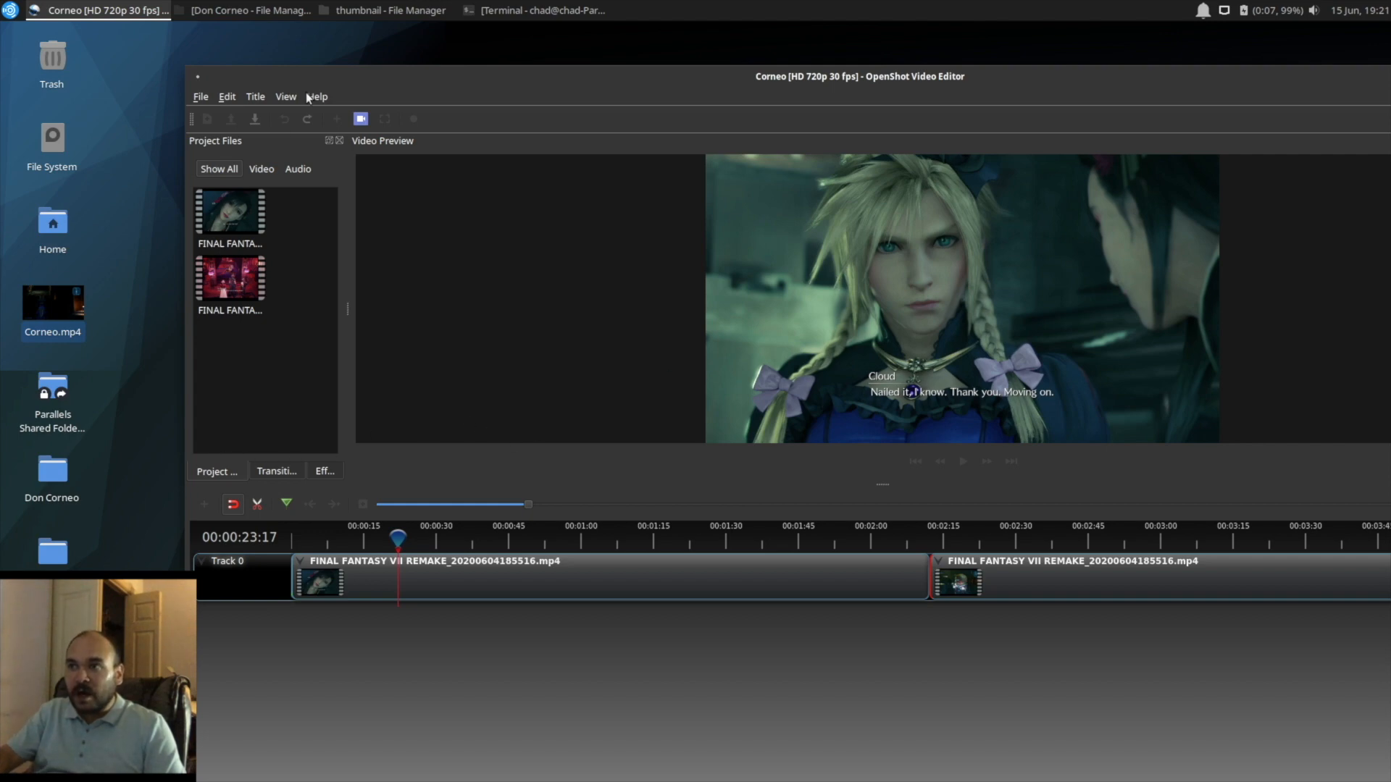
click(506, 13)
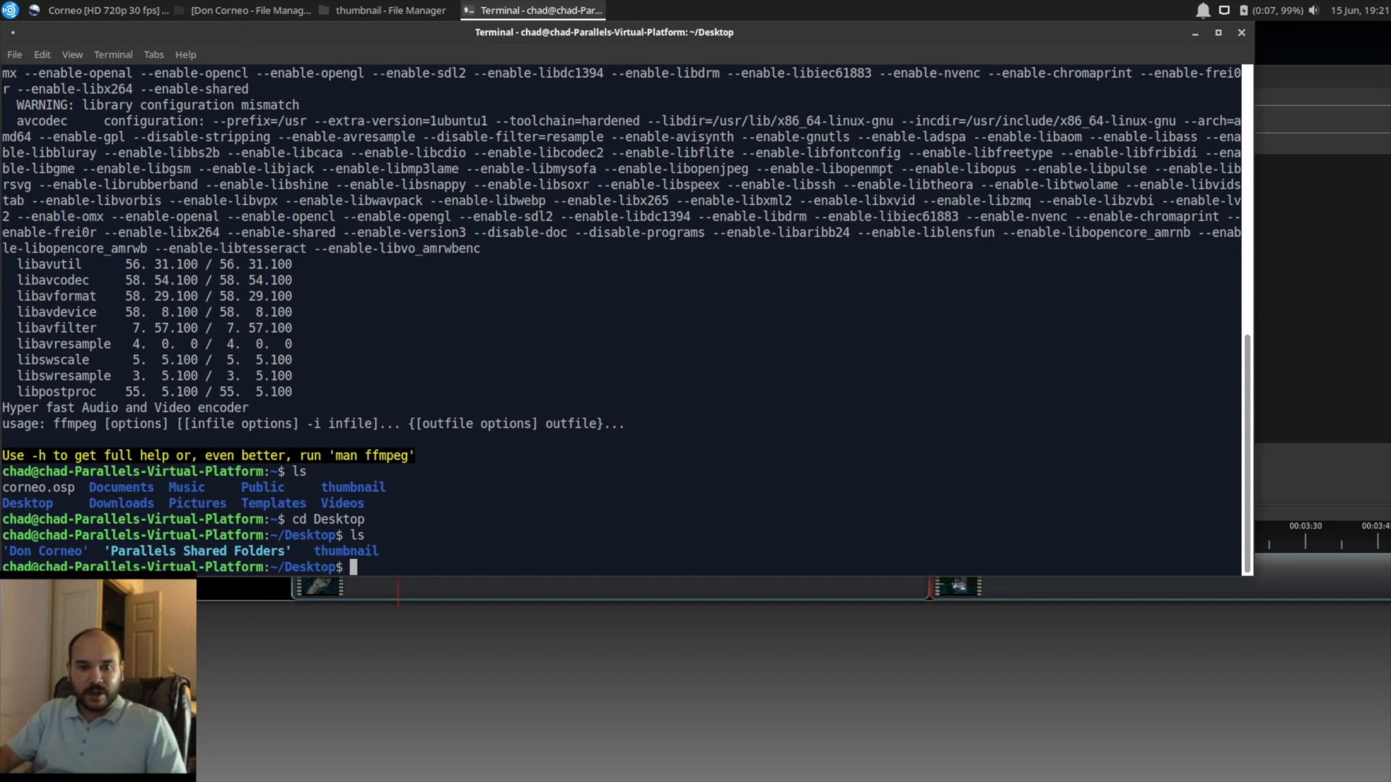
drag(210, 30, 318, 45)
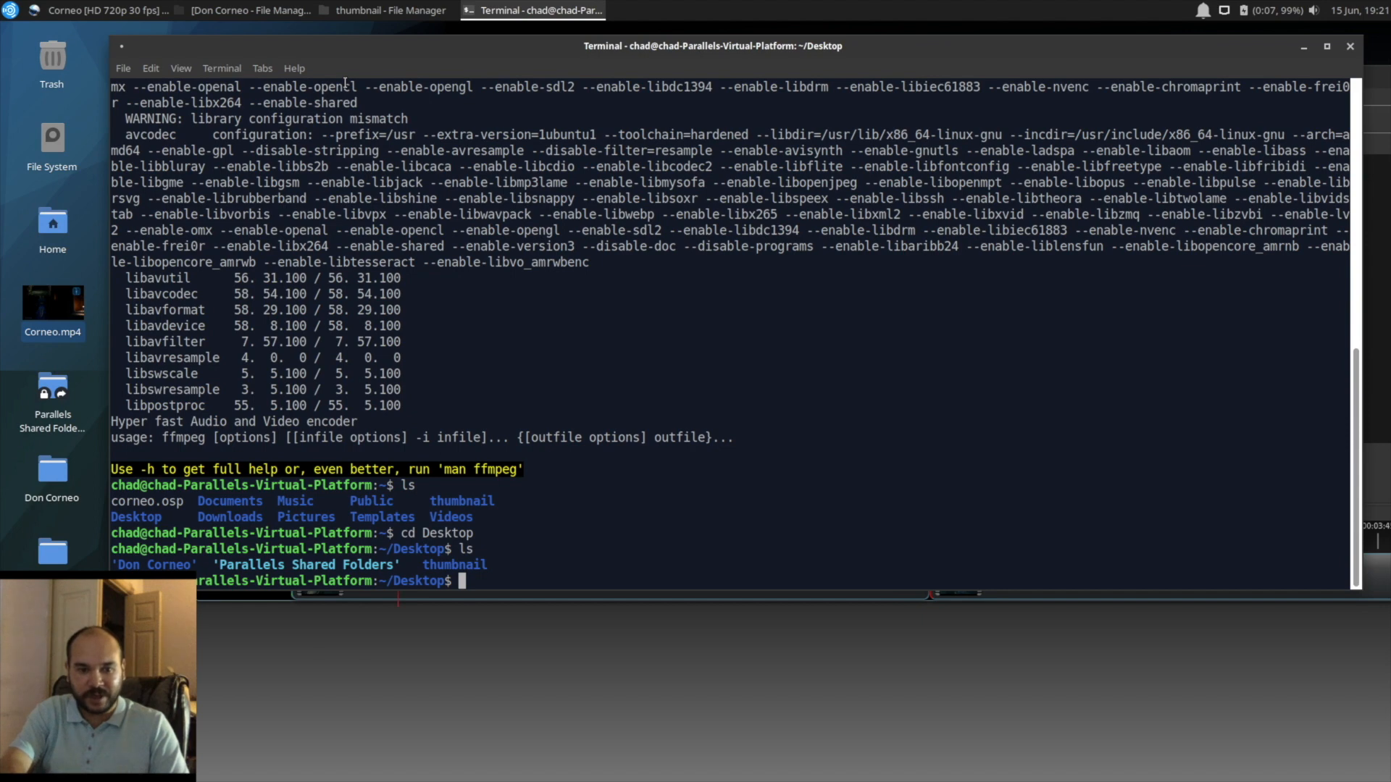
text(ls)
key(Return)
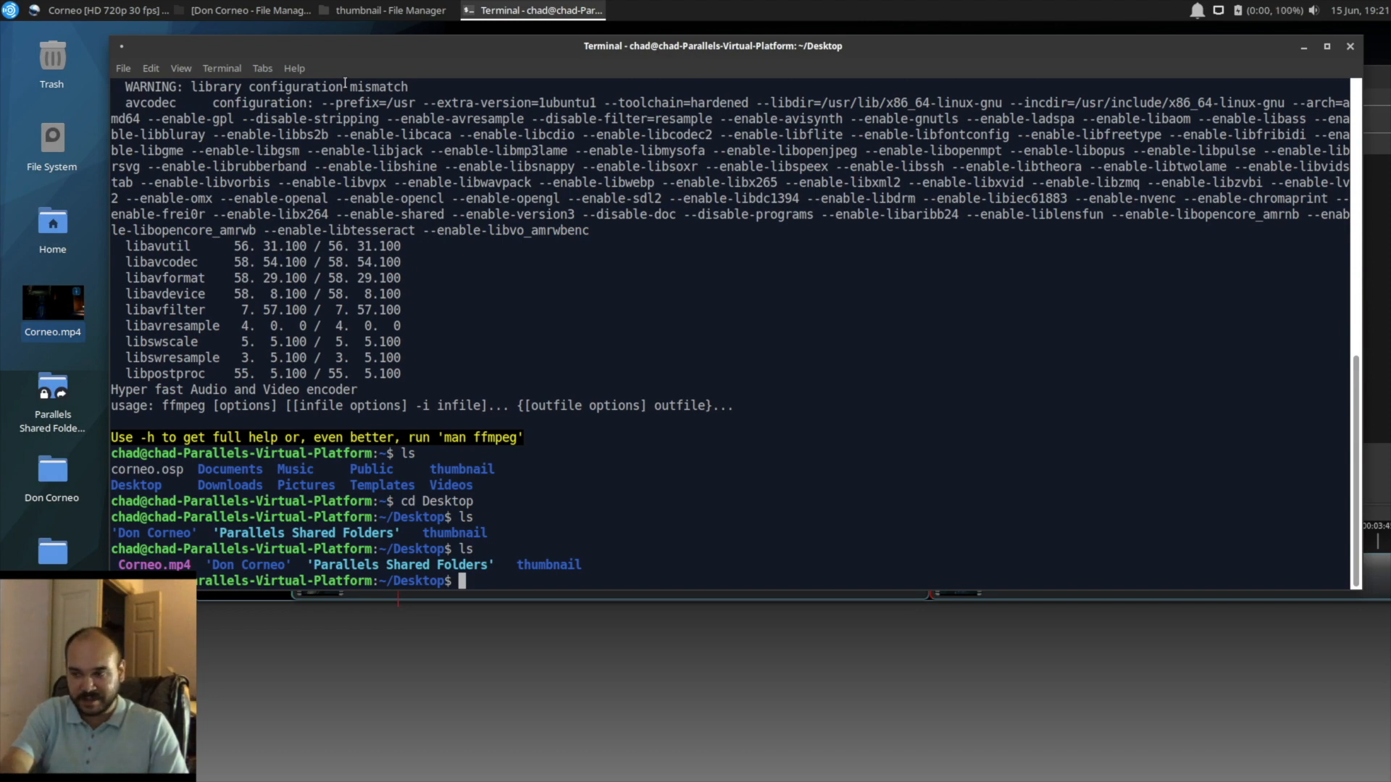
Step: Begin a command that takes a single frame from the exported video: ffmpeg -i Corneo.mp4 -vframes 1
text(ffmpeg -i )
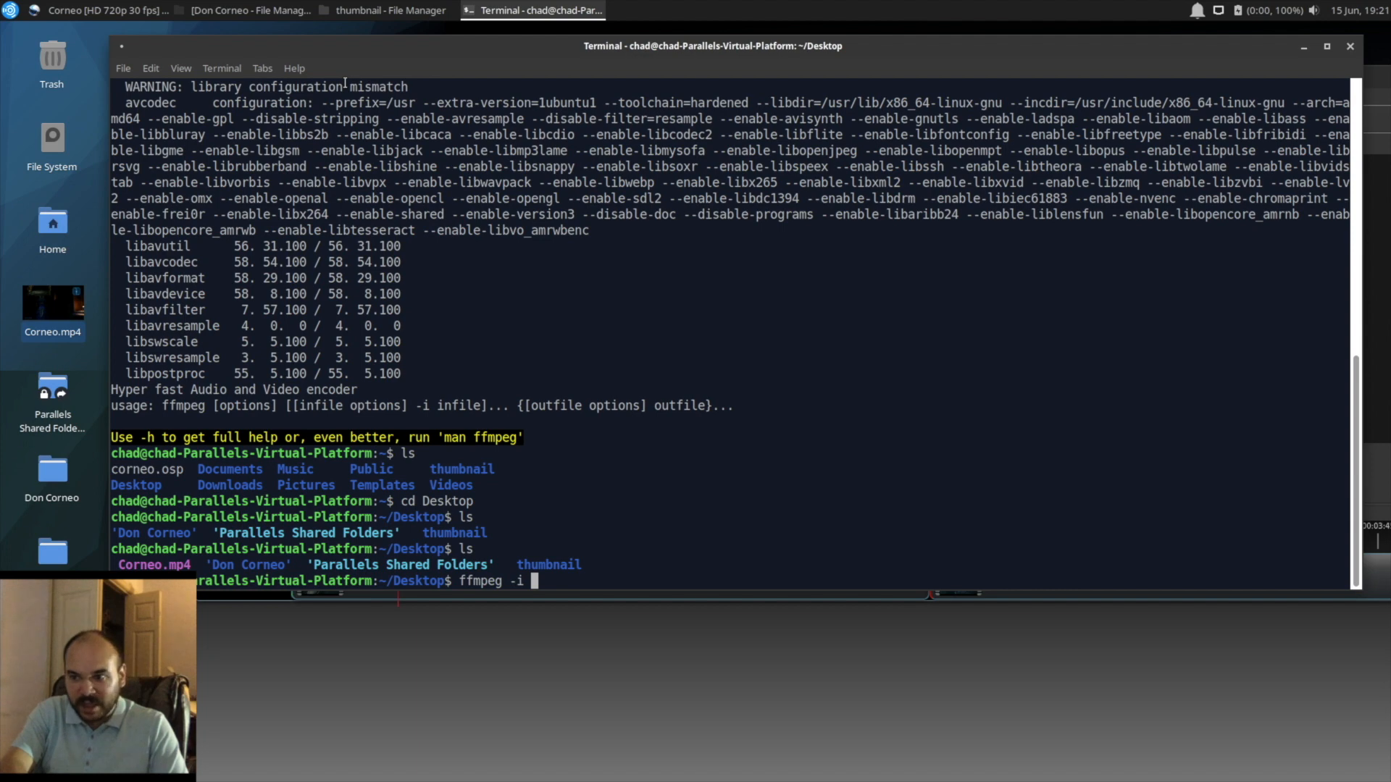
text(C)
key(Tab)
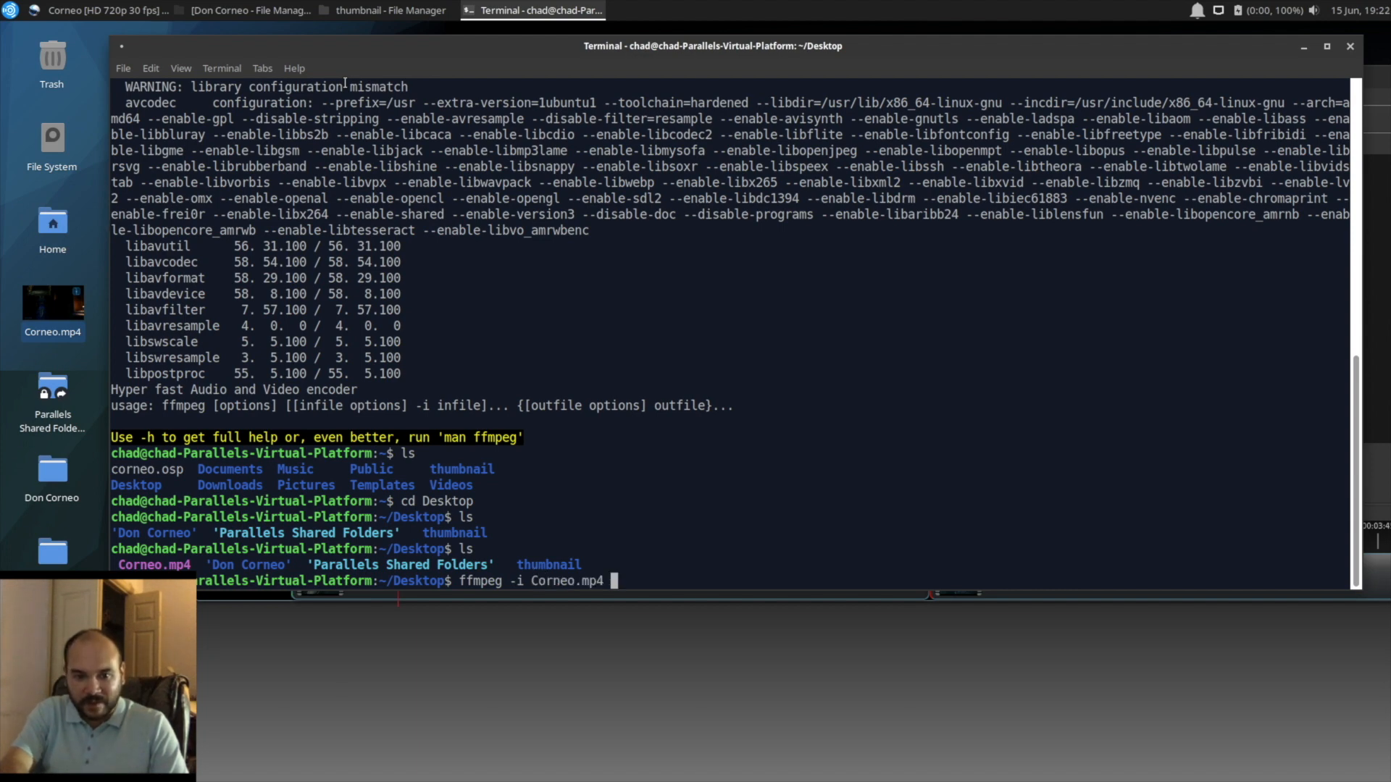
text(-v)
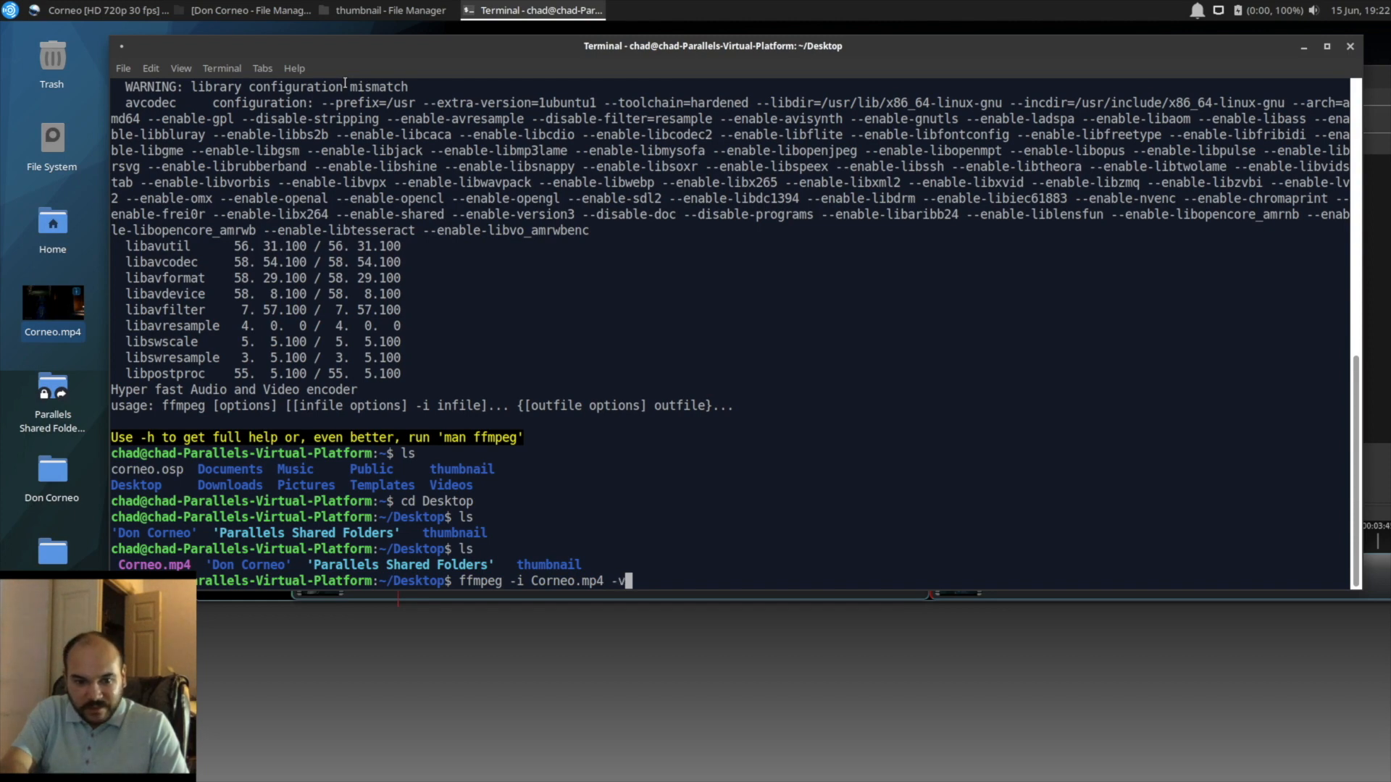
text(fra)
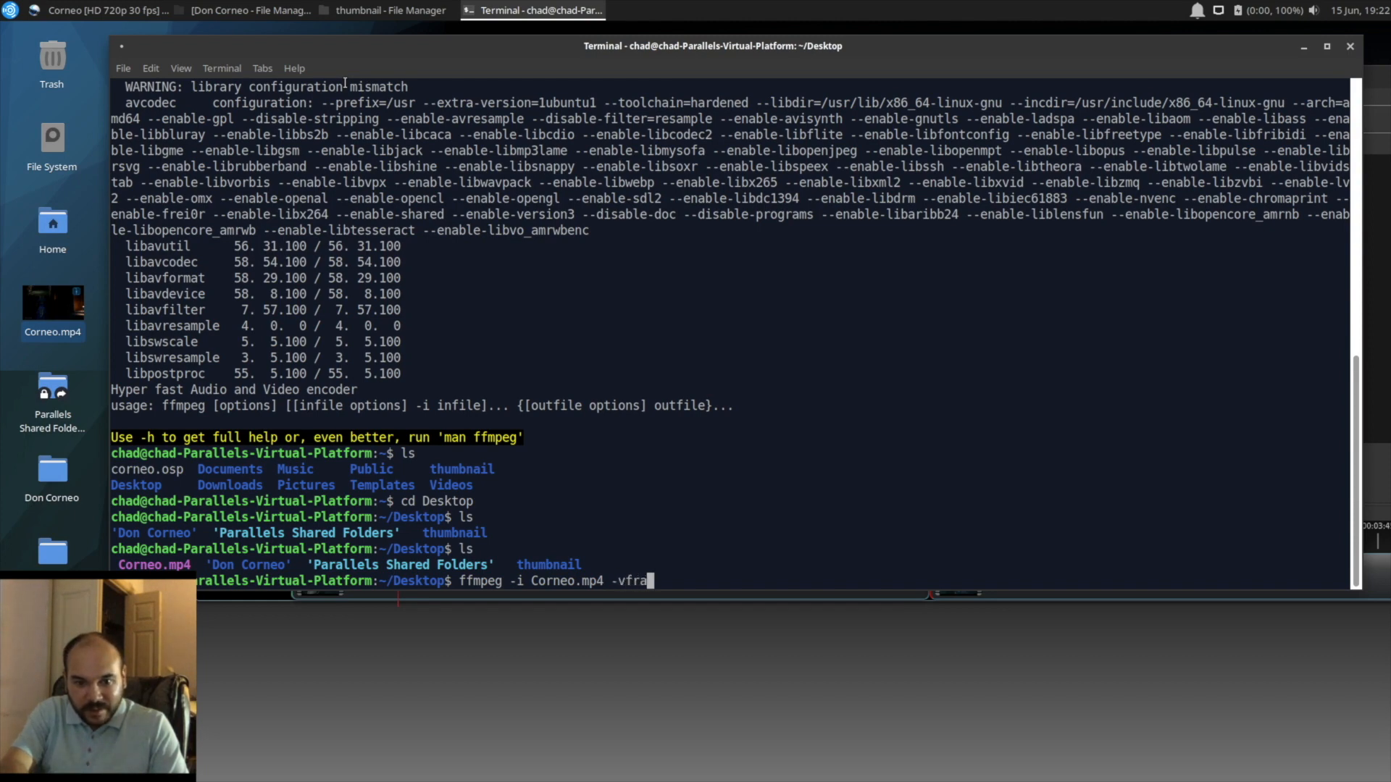
text(mes 1)
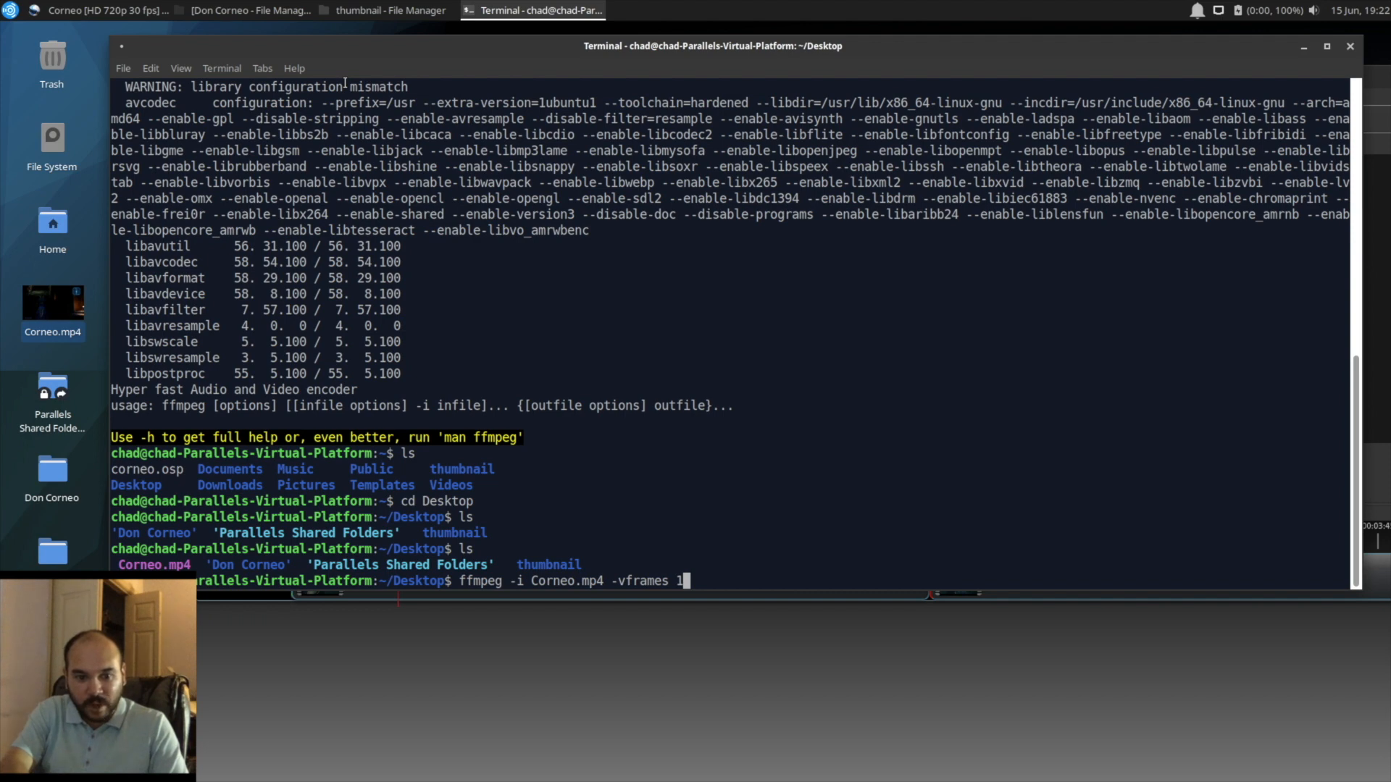
text( -an)
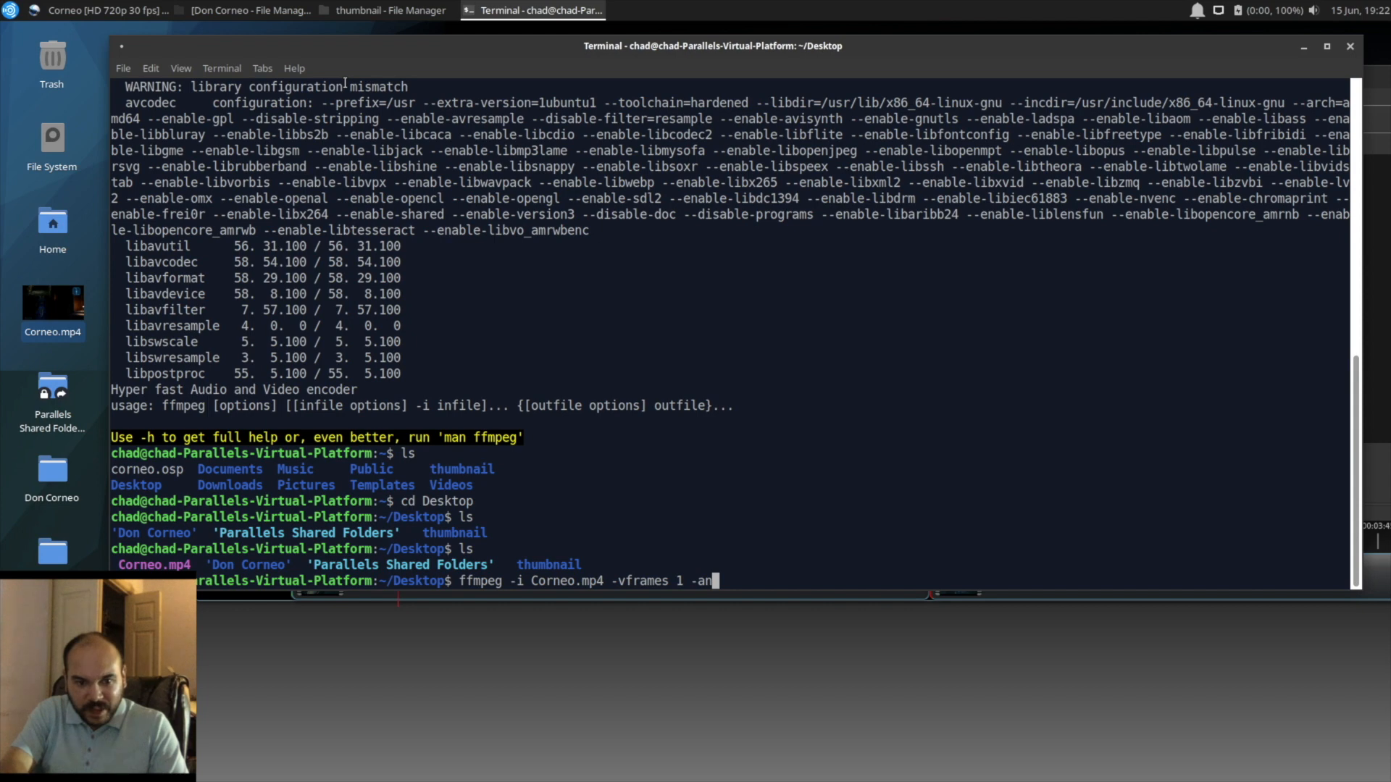
text( -s)
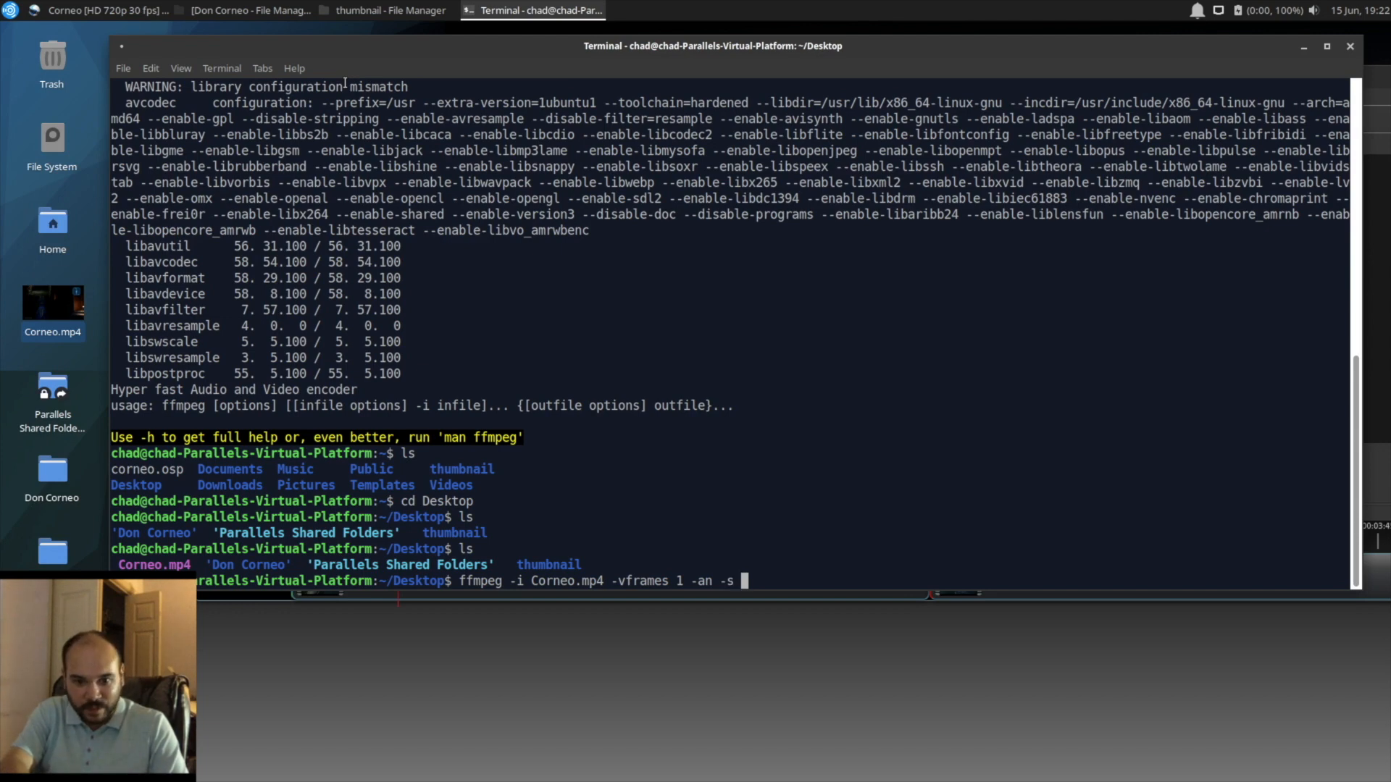
Step: Add the options -an -s 400x222 to the ffmpeg command to drop audio and set the image size
text(40)
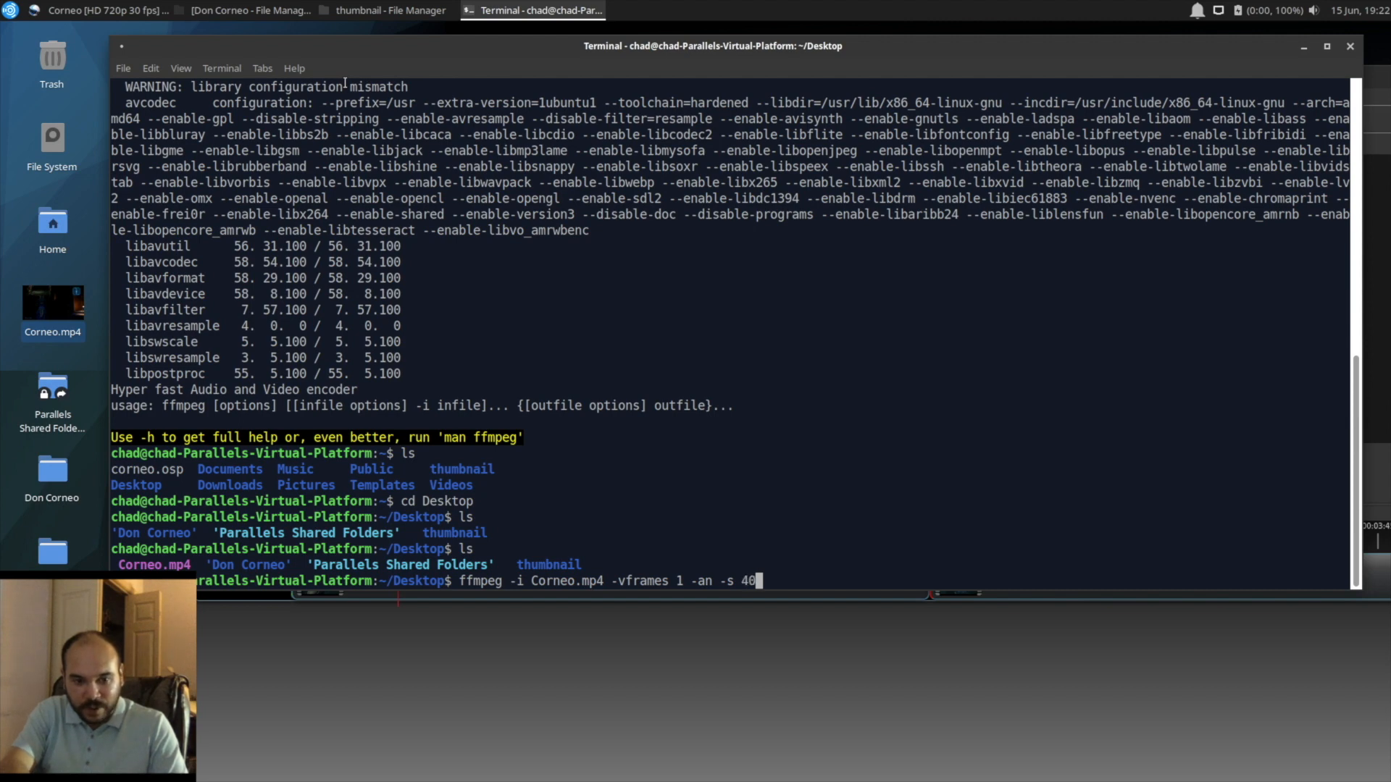
text(0x222)
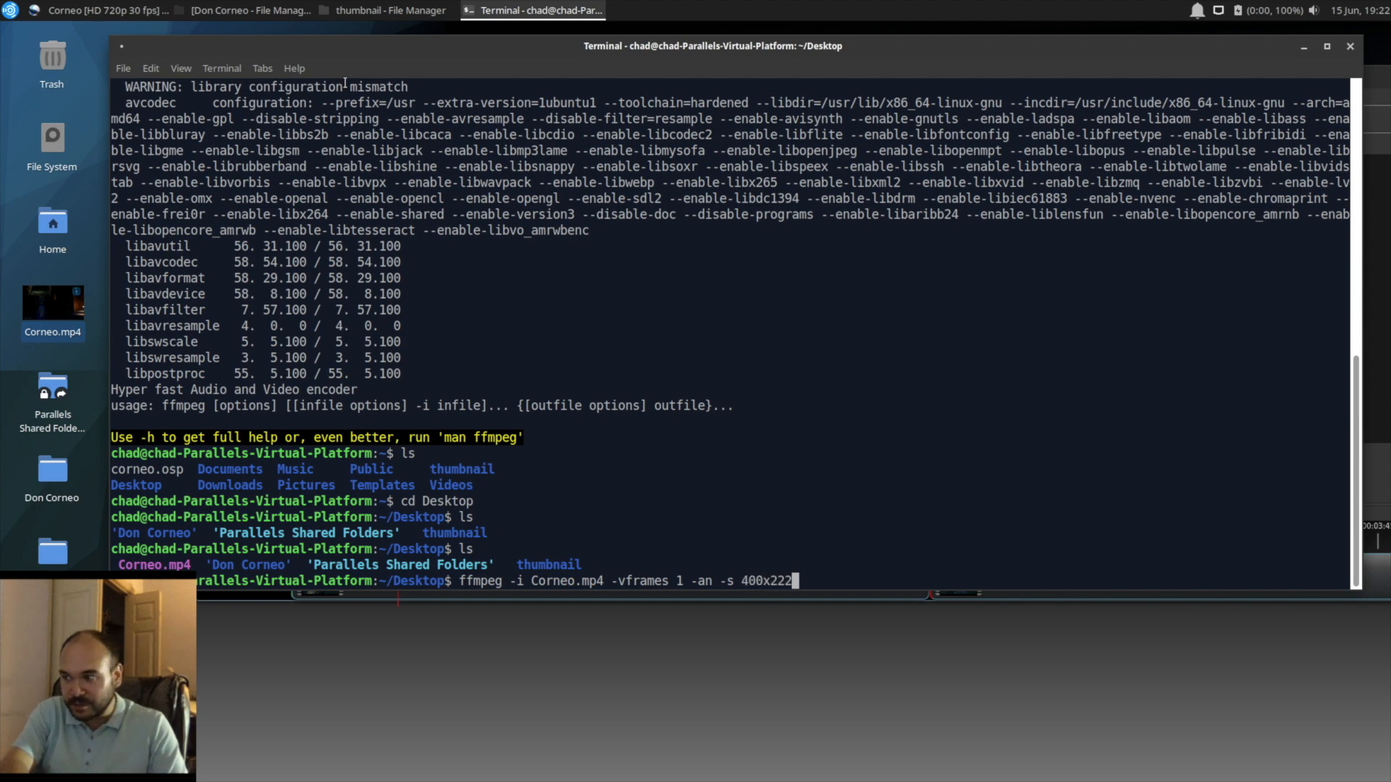
text( -ss)
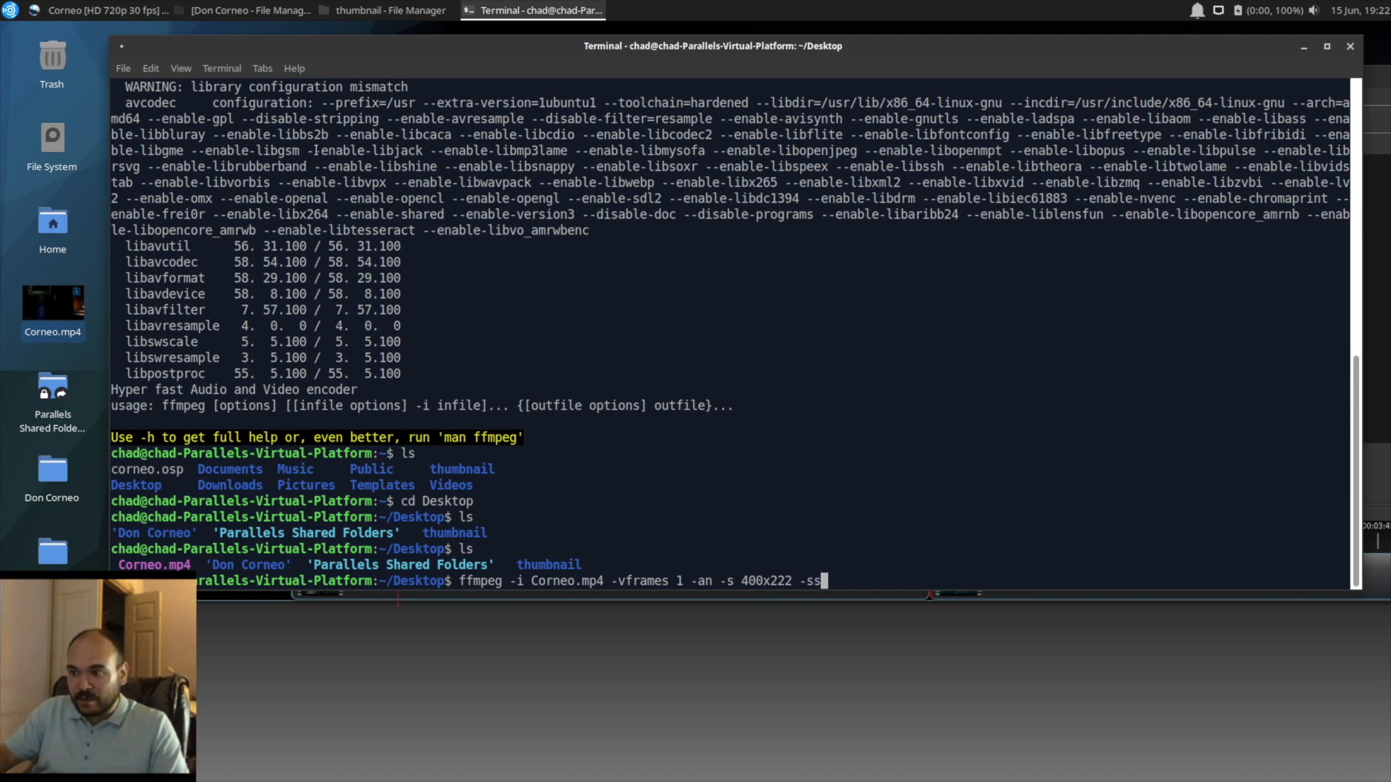
Step: Check the playhead time in OpenShot and add the seek option -ss 23 to the ffmpeg command in the terminal
click(403, 659)
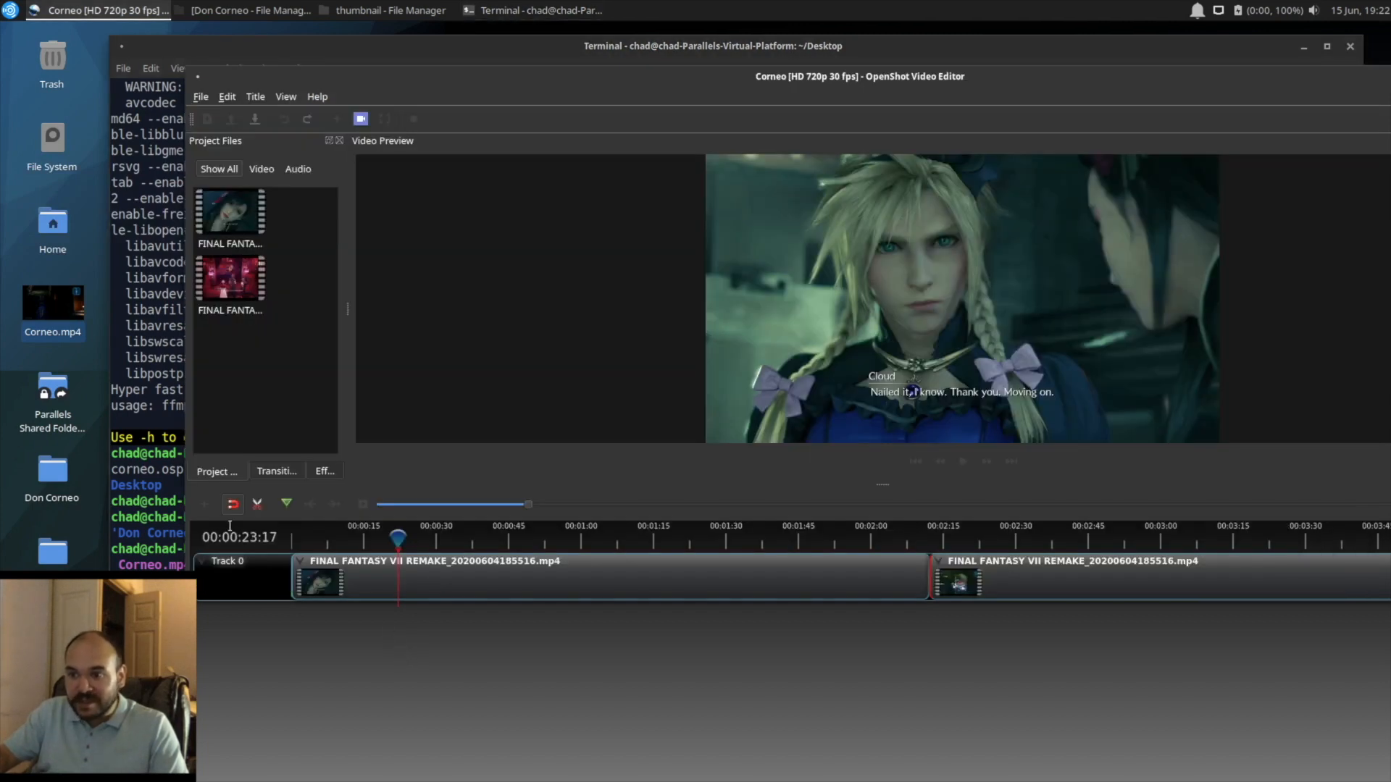
click(170, 496)
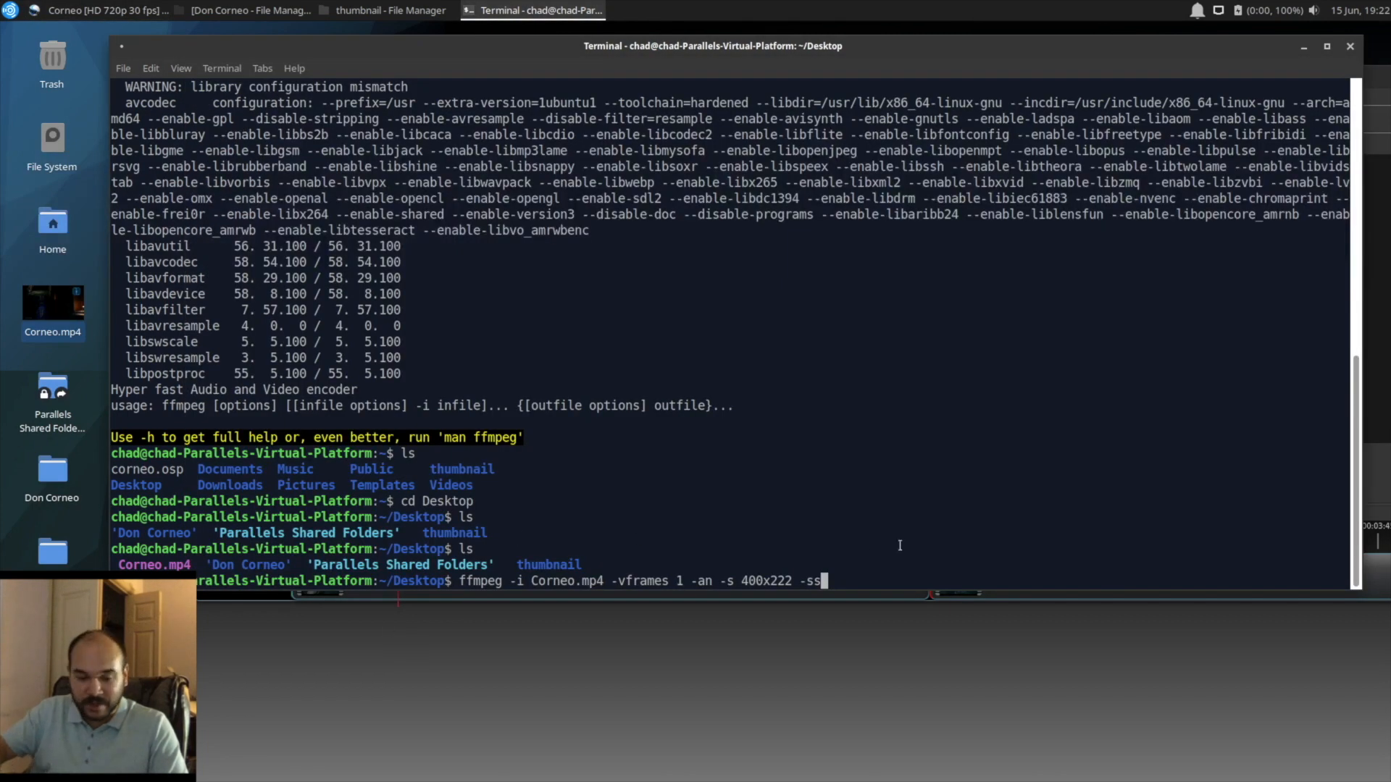
text(23)
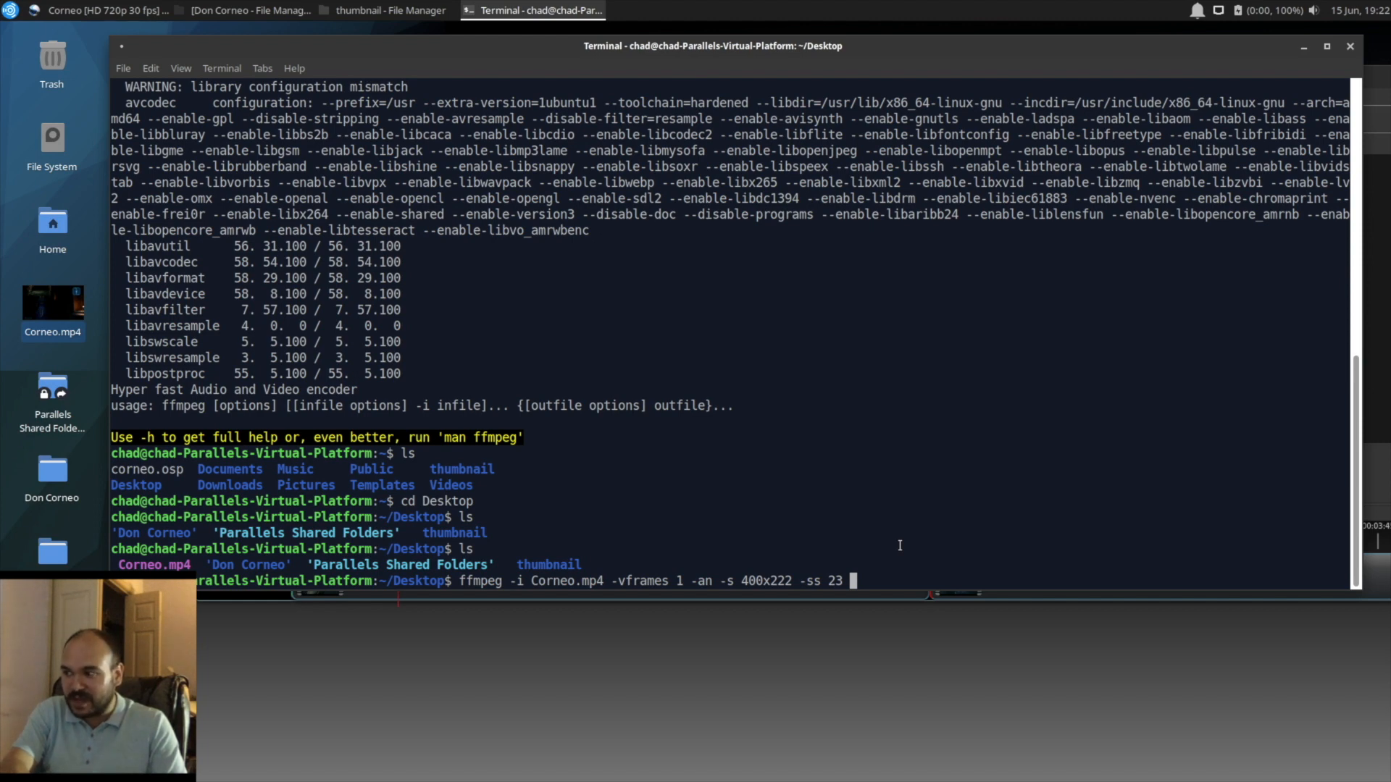
text( t)
Step: Name the command's output file corneo_thumbnail.jpg and run the ffmpeg command
key(BackSpace)
text(corneo_thumbnai)
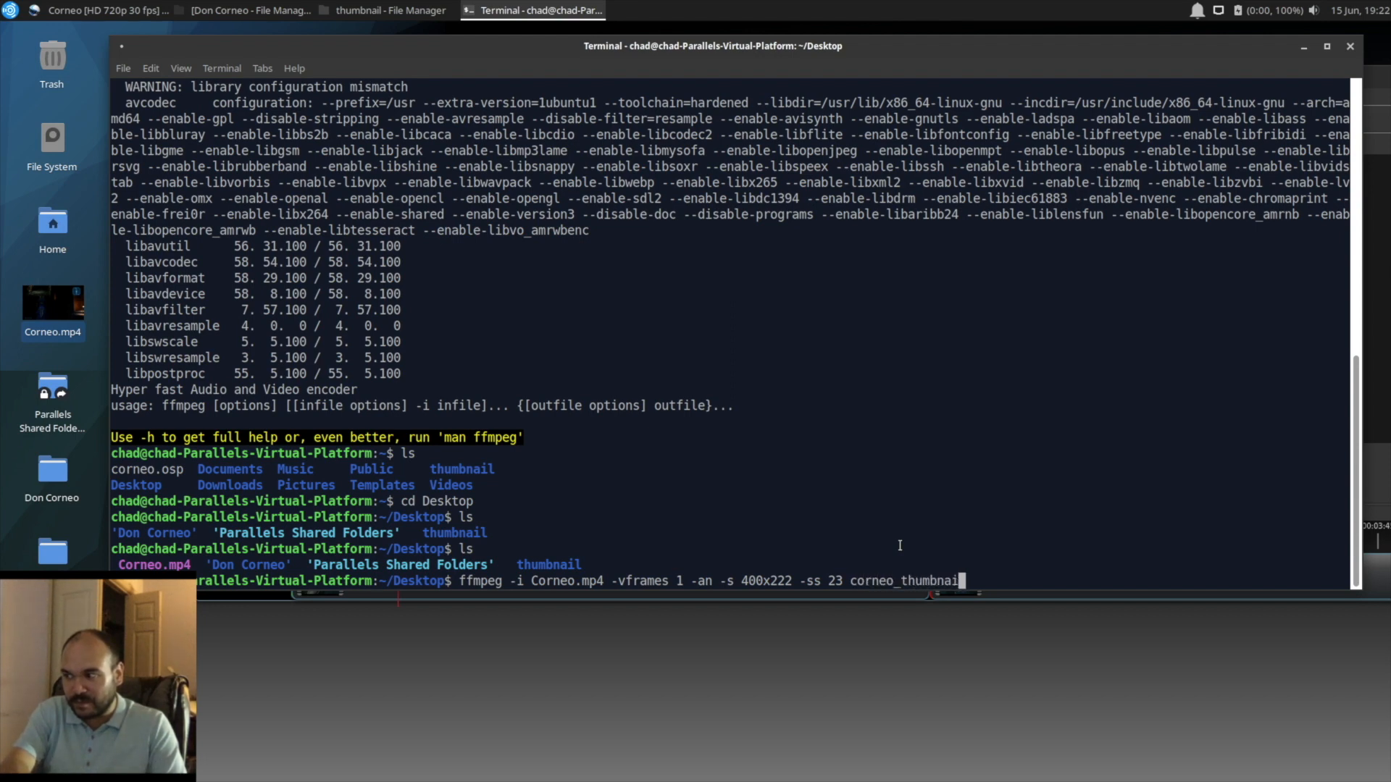
text(l.jpg)
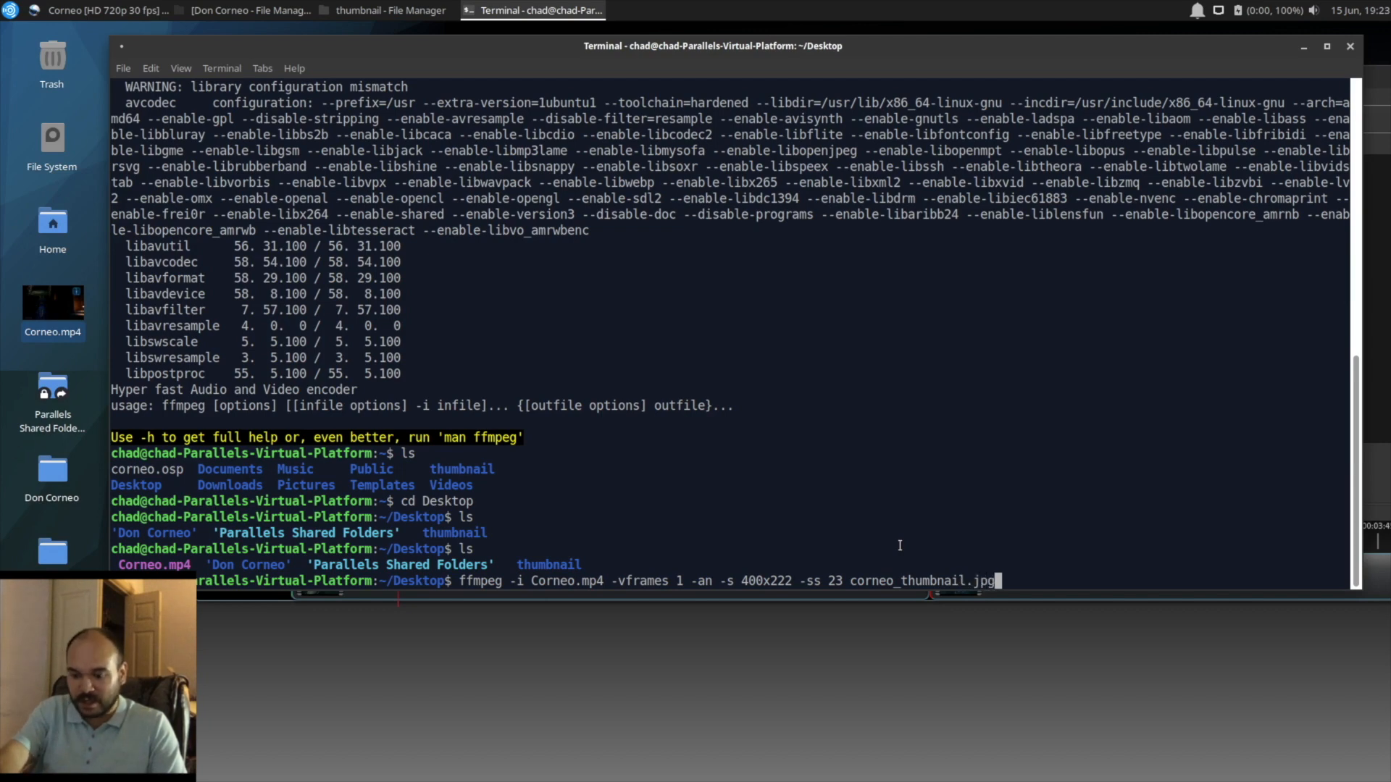
key(Return)
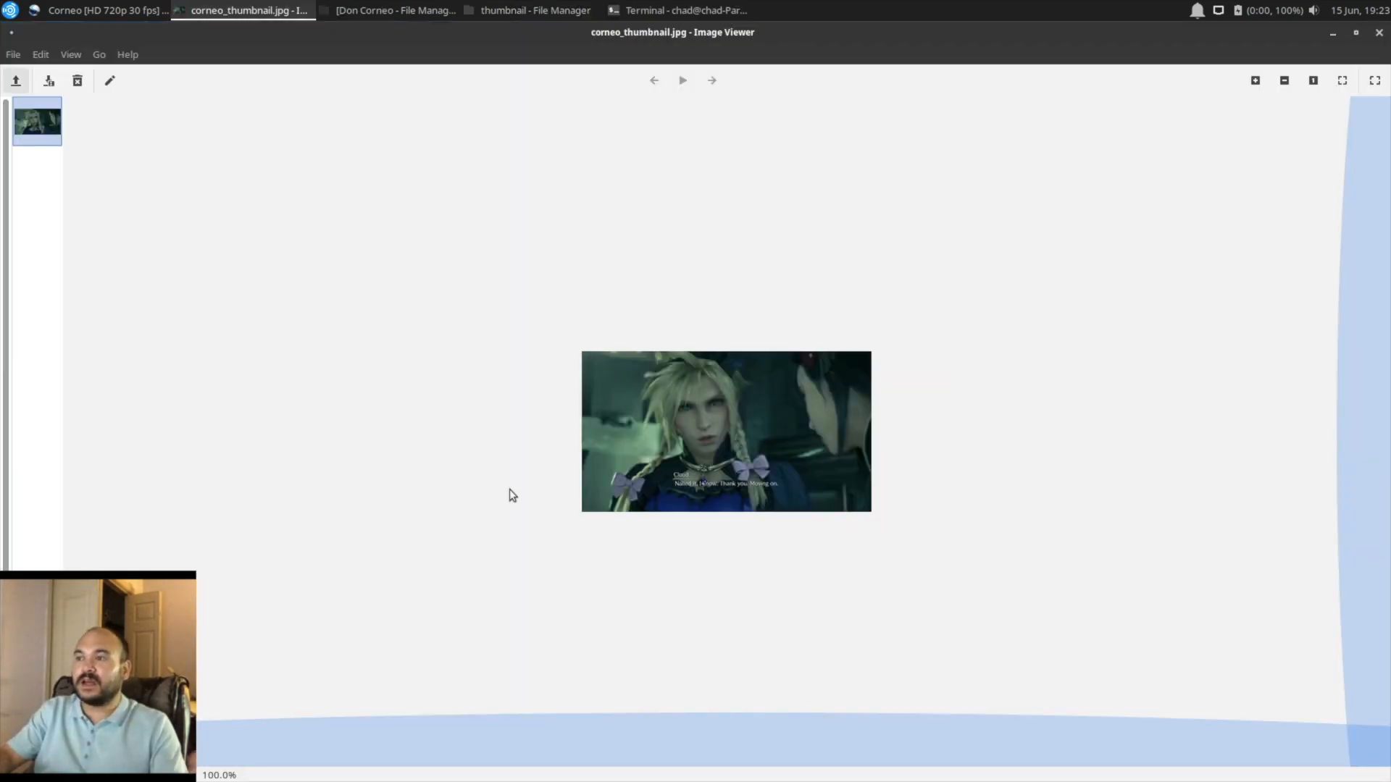
Step: Close the corneo_thumbnail.jpg image and switch back to OpenShot Video Editor
click(1378, 32)
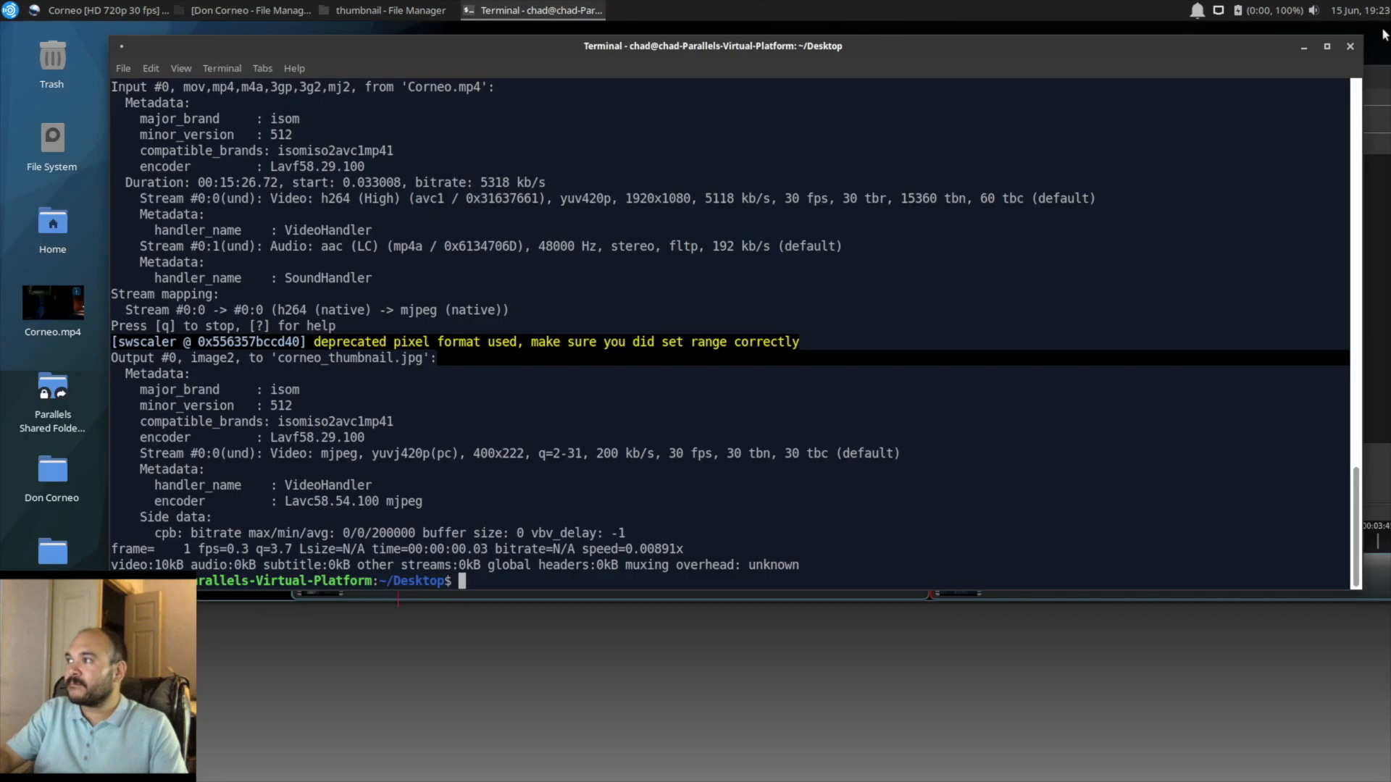
click(554, 651)
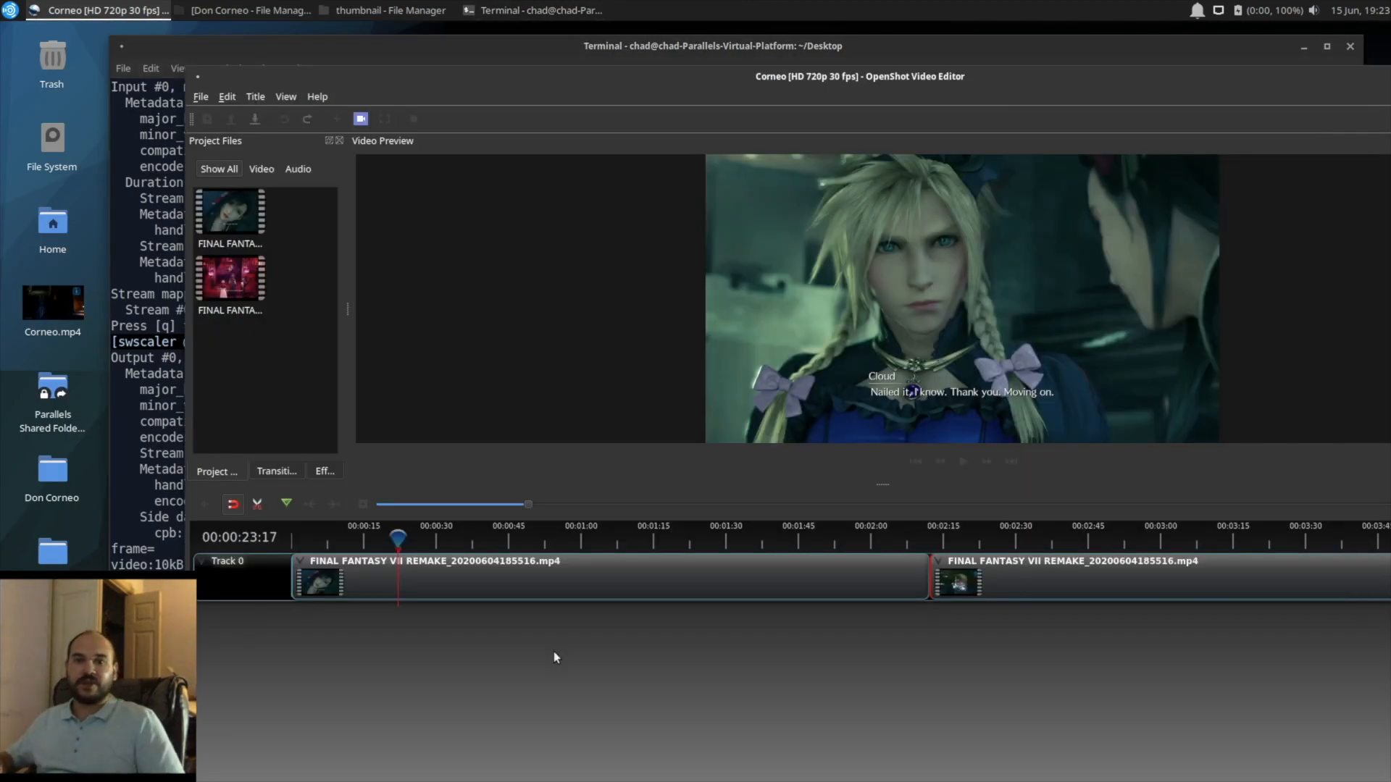